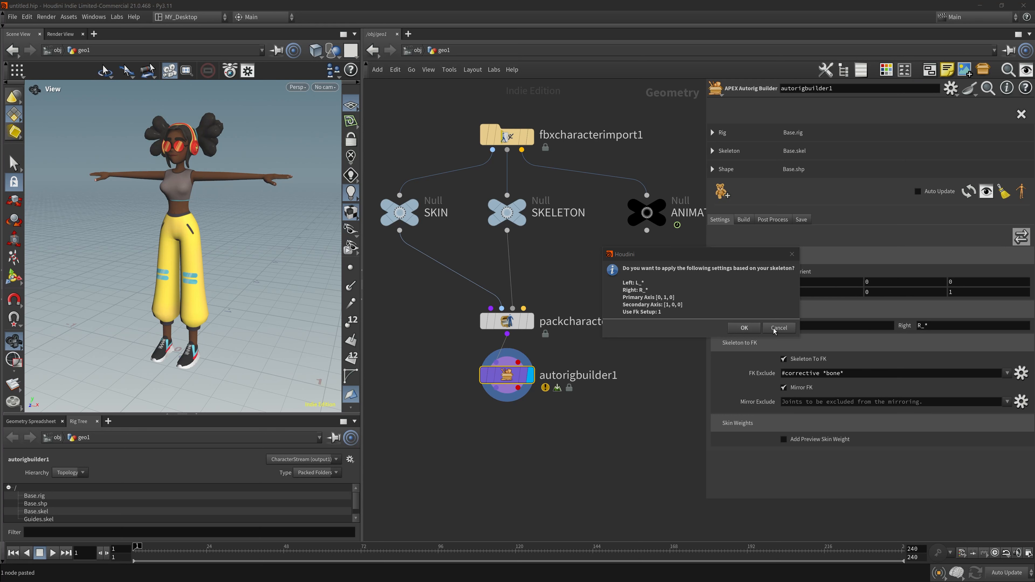
# Apply the suggested skeleton settings to the autorig builder and enter its viewport state, accepting the settings there too
pyautogui.click(744, 327)
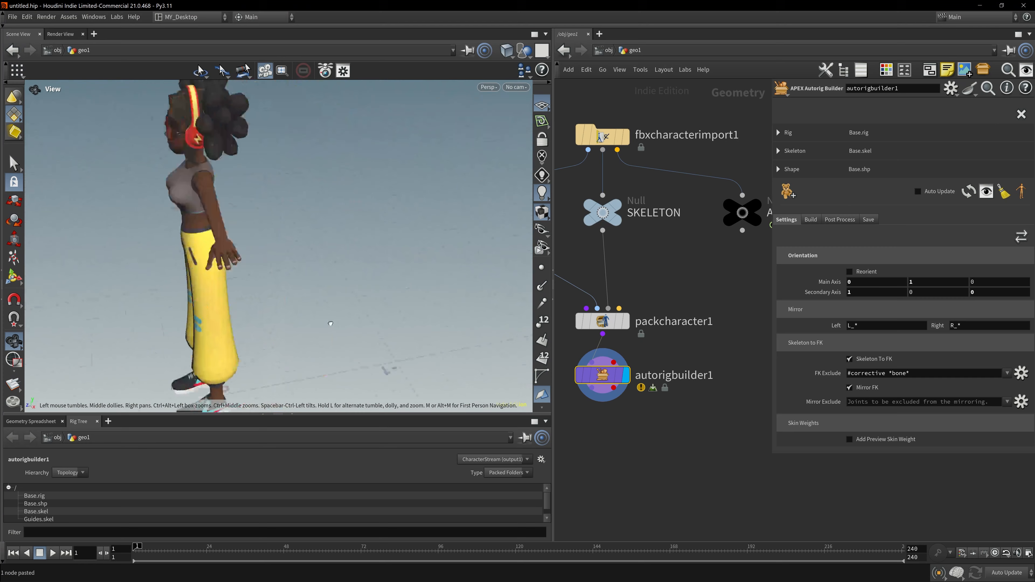
pyautogui.moveTo(330, 323); pyautogui.dragTo(402, 313)
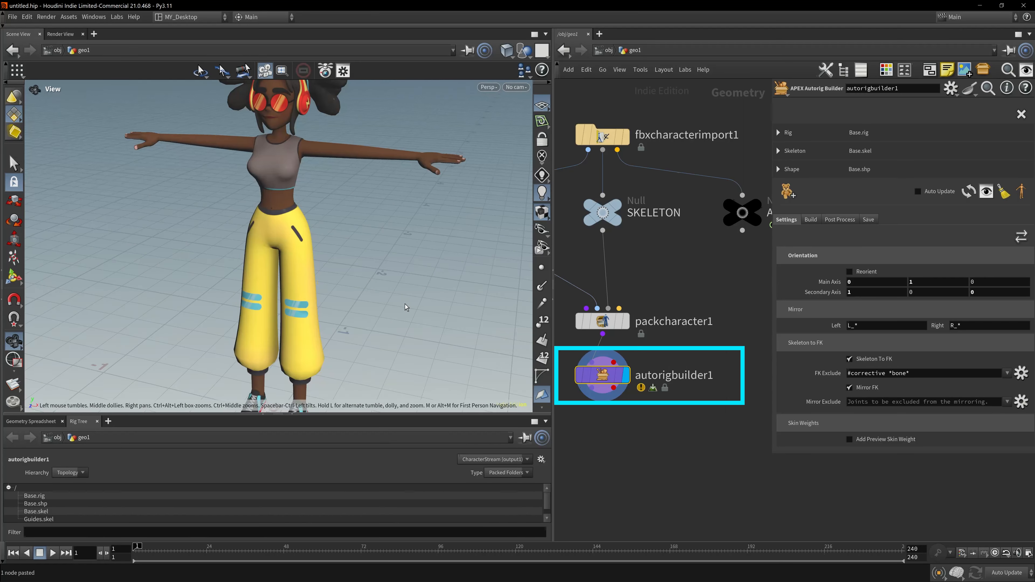
pyautogui.press('Return')
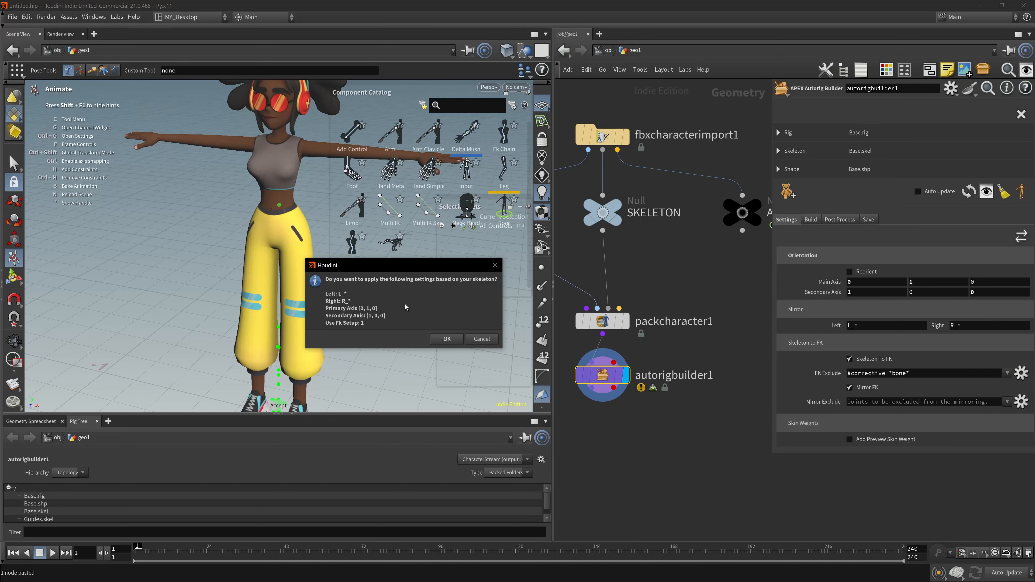
pyautogui.moveTo(397, 267); pyautogui.dragTo(444, 267)
pyautogui.click(486, 341)
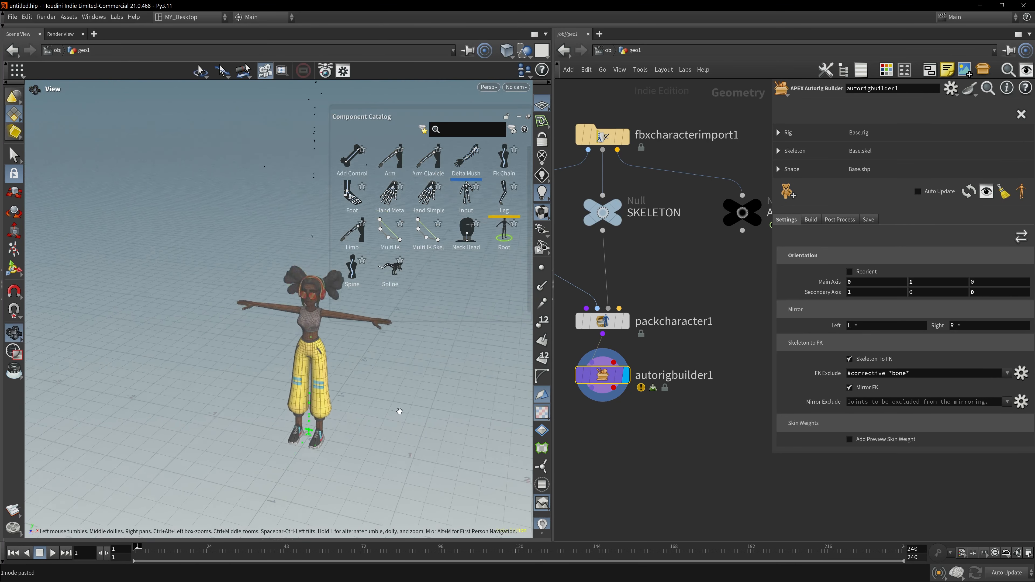
# Narrow the scene view to give the network more room and close the Autorig Builder's Component Catalog overlay
pyautogui.keyDown('alt'); pyautogui.moveTo(379, 392); pyautogui.dragTo(234, 385, button='right'); pyautogui.keyUp('alt')
pyautogui.keyDown('alt'); pyautogui.moveTo(234, 385); pyautogui.dragTo(263, 381); pyautogui.keyUp('alt')
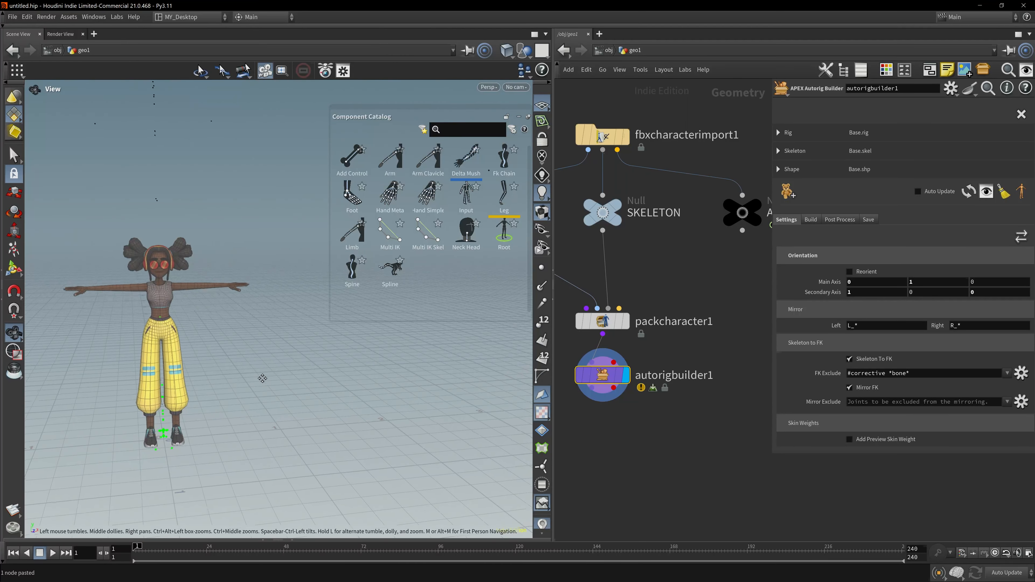
pyautogui.keyDown('alt'); pyautogui.moveTo(264, 381); pyautogui.dragTo(257, 380, button='right'); pyautogui.keyUp('alt')
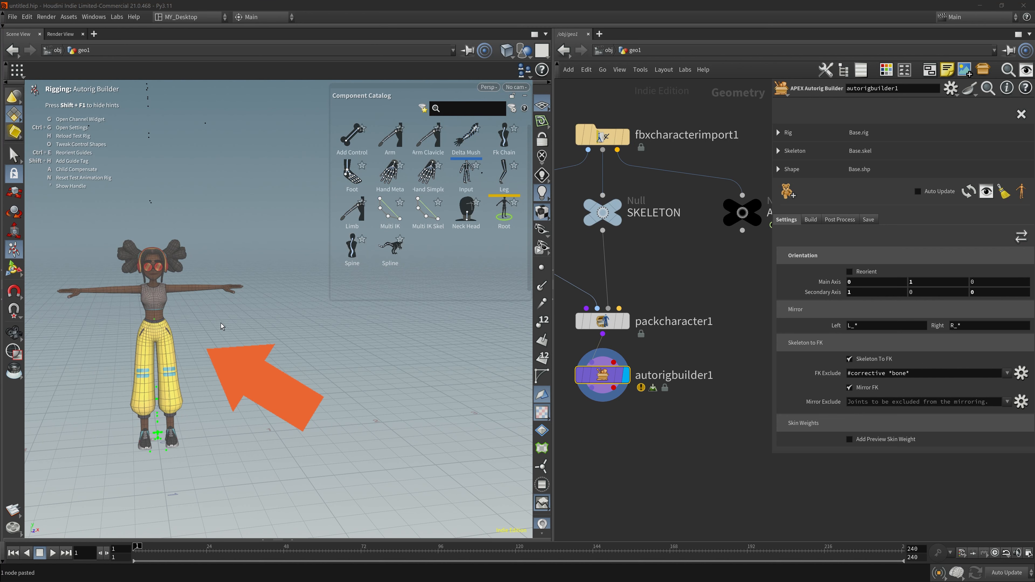
pyautogui.moveTo(553, 251); pyautogui.dragTo(350, 261)
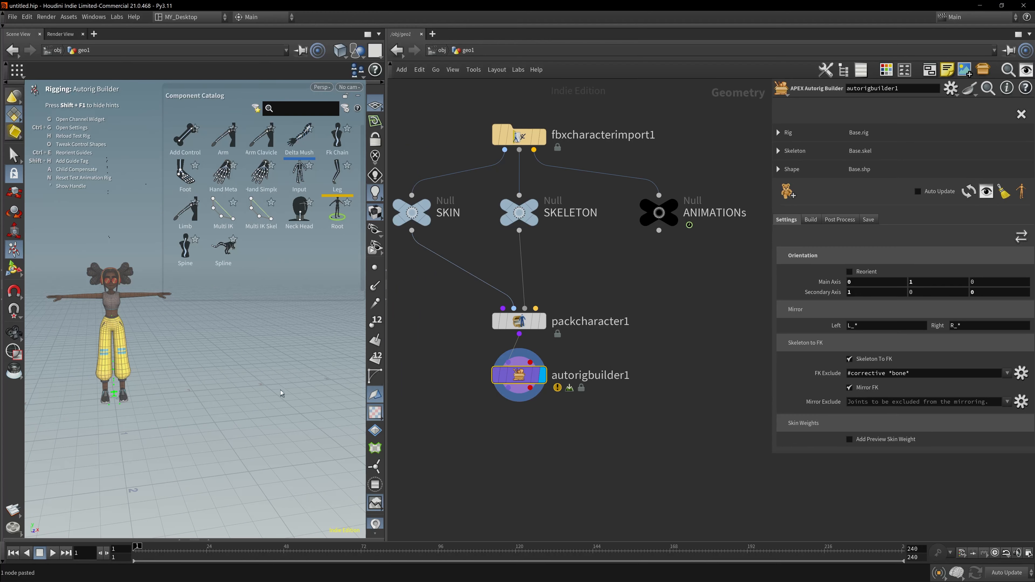
pyautogui.press('Escape')
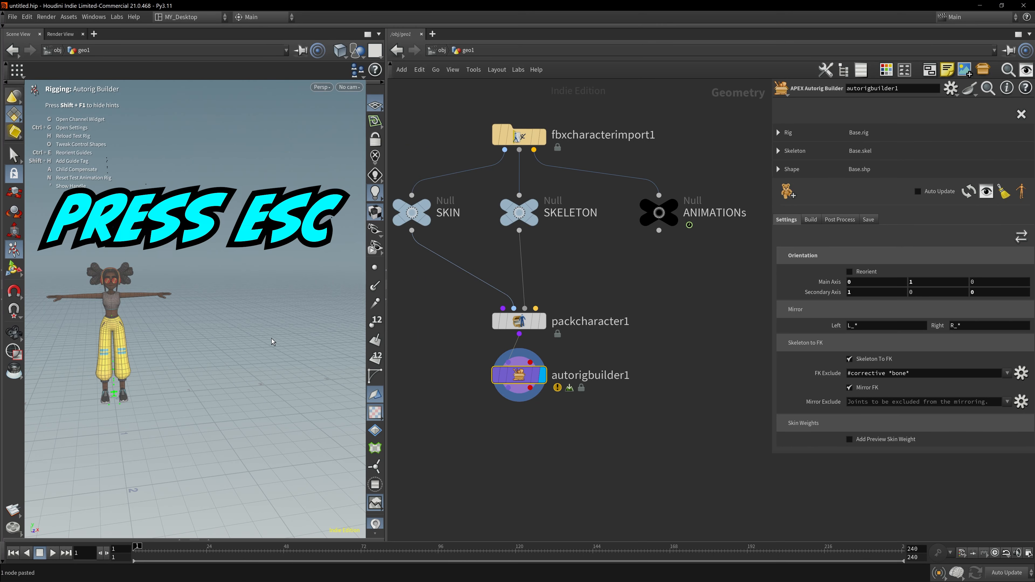
pyautogui.moveTo(165, 300); pyautogui.dragTo(243, 275, button='right')
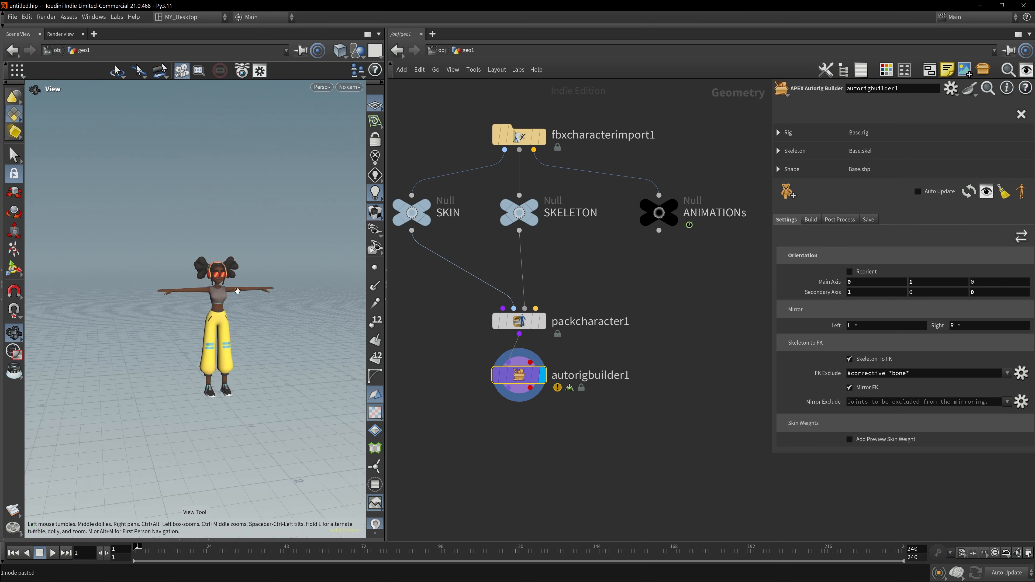
pyautogui.moveTo(242, 275); pyautogui.dragTo(203, 304)
# Move packcharacter1 and autorigbuilder1 well below the SKIN, SKELETON and ANIMATIONs nulls in the network
pyautogui.moveTo(515, 432); pyautogui.dragTo(525, 482)
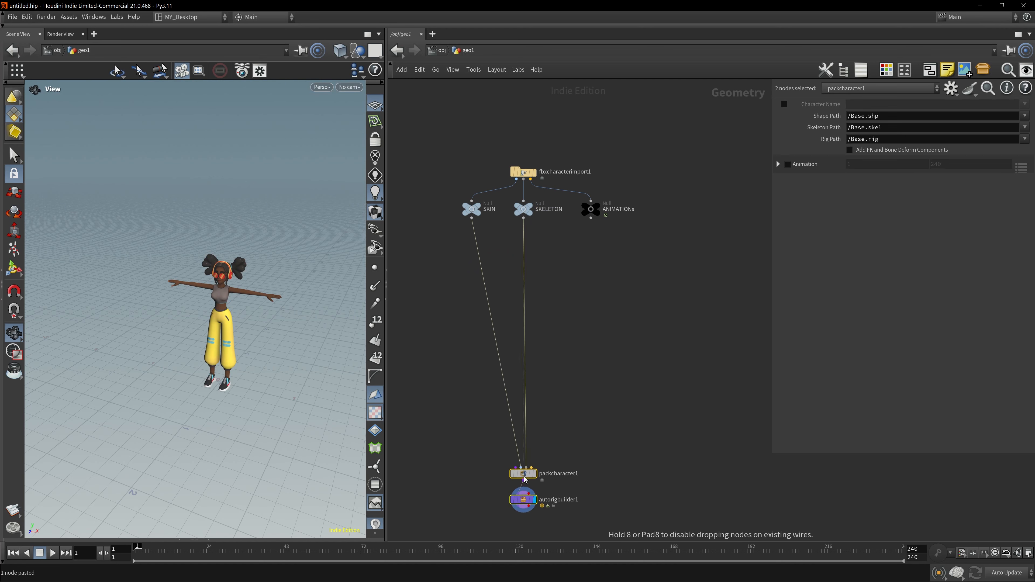
pyautogui.click(508, 233)
# Display the SKELETON node and show the SKIN node as a wireframe template over it
pyautogui.click(523, 209)
pyautogui.press('r')
pyautogui.scroll(6, 252, 277)
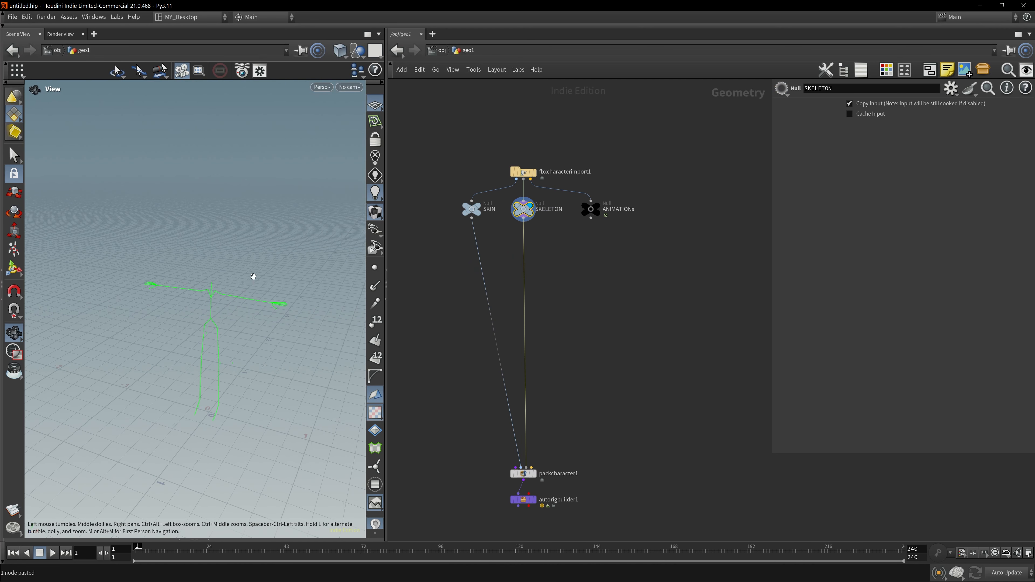
pyautogui.moveTo(252, 298); pyautogui.dragTo(249, 260)
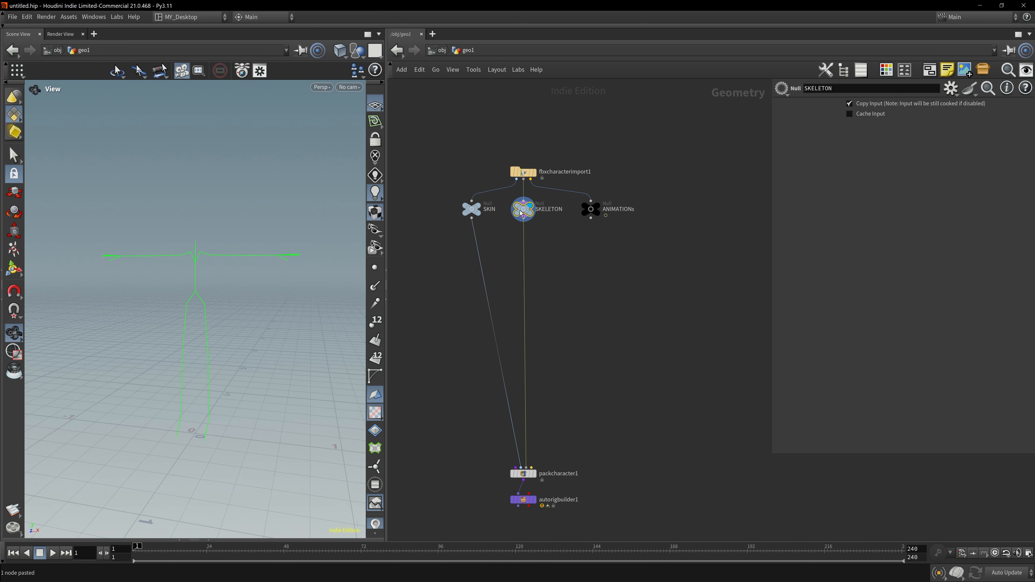
pyautogui.click(485, 222)
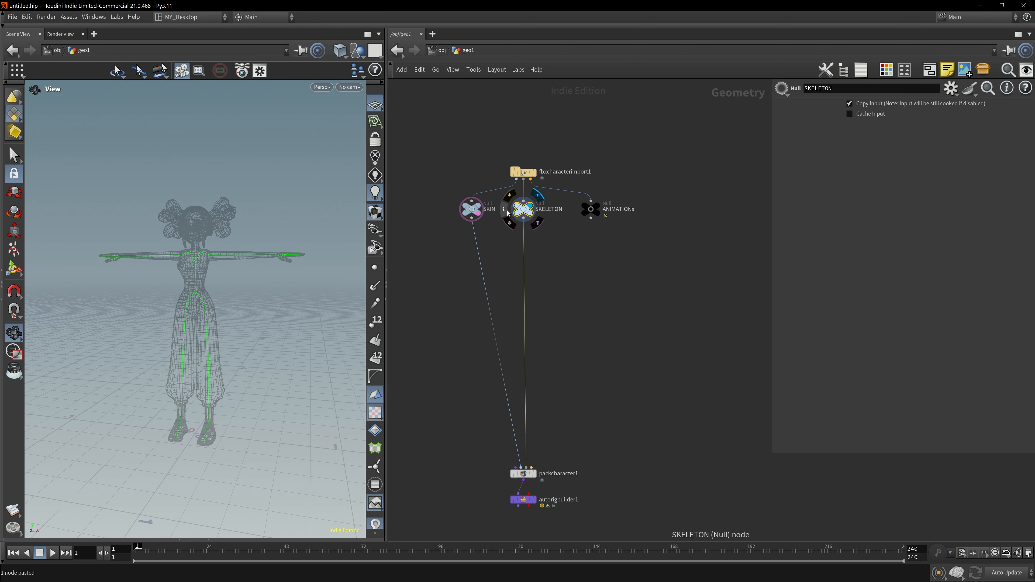
# Show the SKELETON node's name point attribute as labels in the viewport through its node info
pyautogui.click(504, 209)
pyautogui.moveTo(332, 91); pyautogui.dragTo(341, 162)
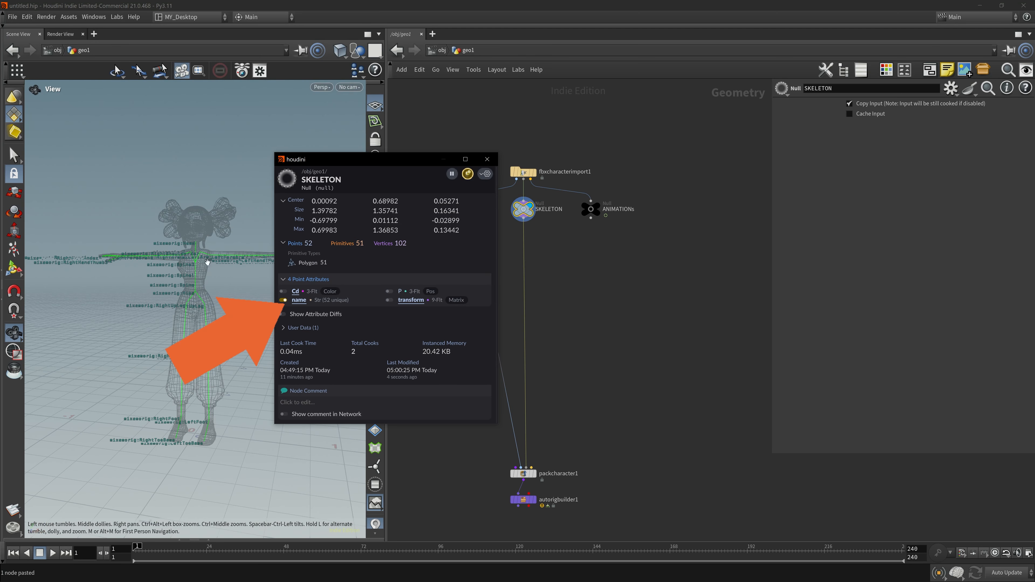
pyautogui.click(282, 300)
pyautogui.moveTo(161, 255); pyautogui.dragTo(173, 234)
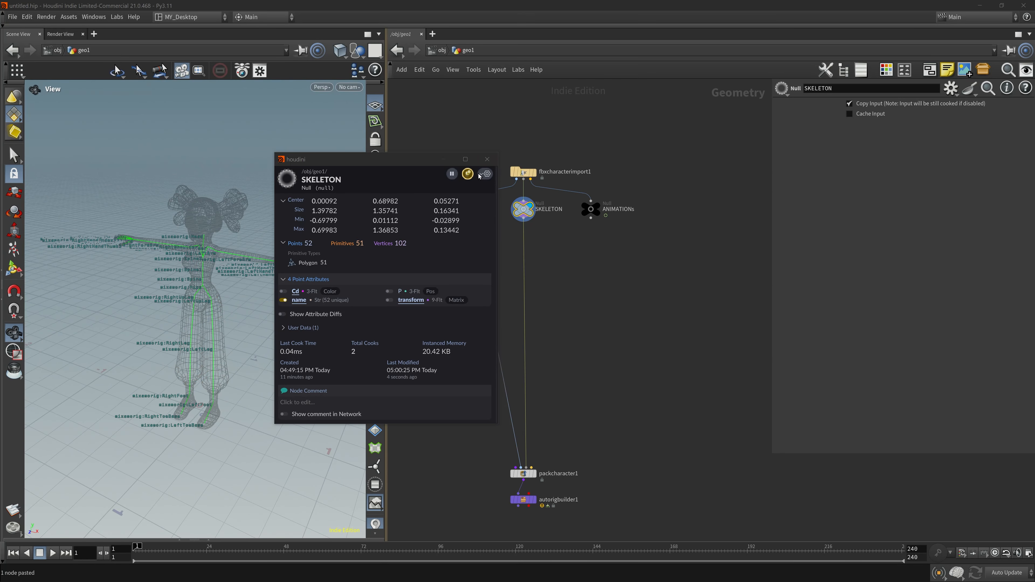
pyautogui.click(489, 160)
# Set the viewport guides' point marker size to 9 and the guide font to Large
pyautogui.moveTo(303, 245); pyautogui.dragTo(246, 253)
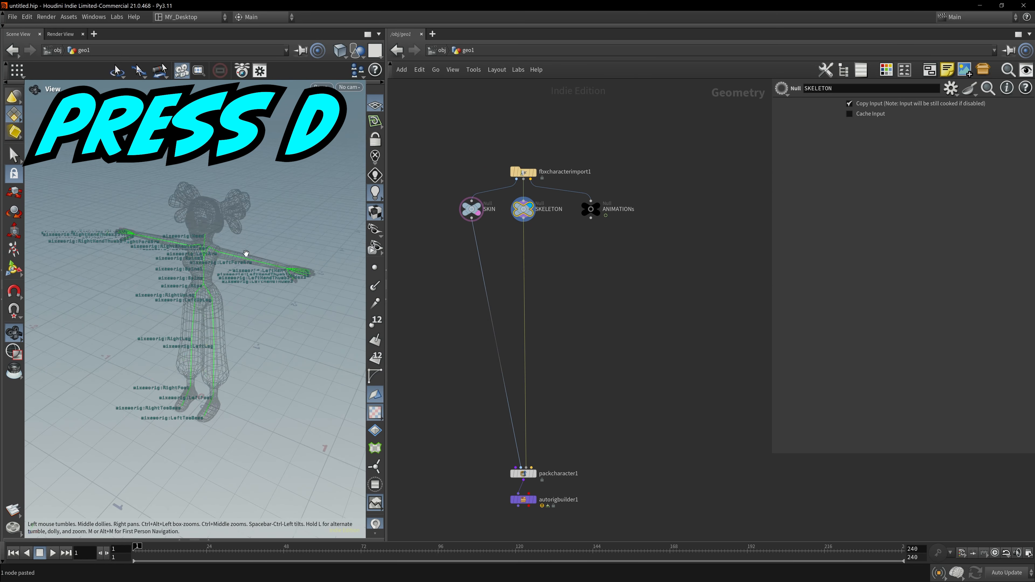
pyautogui.press('d')
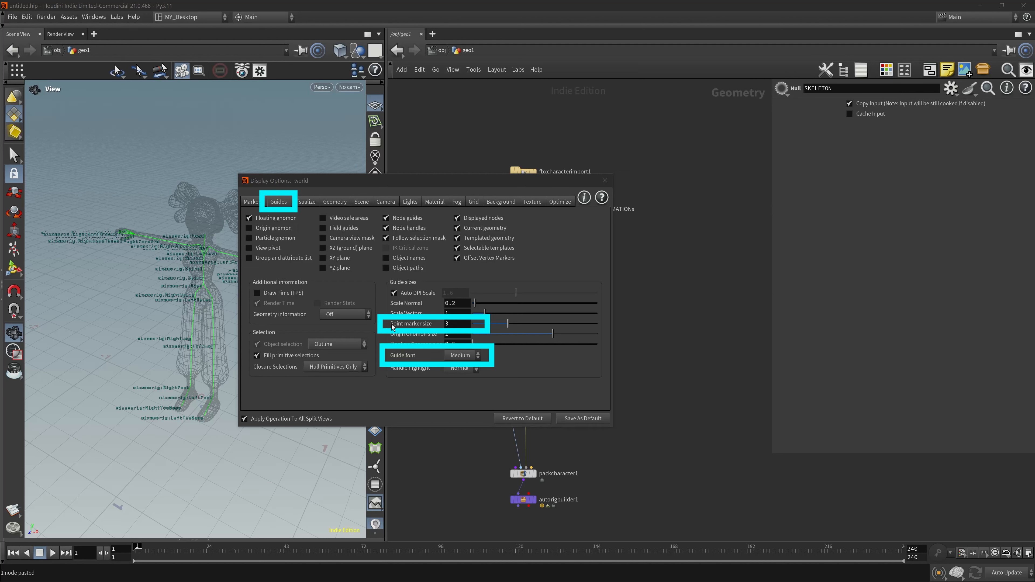
pyautogui.click(428, 326)
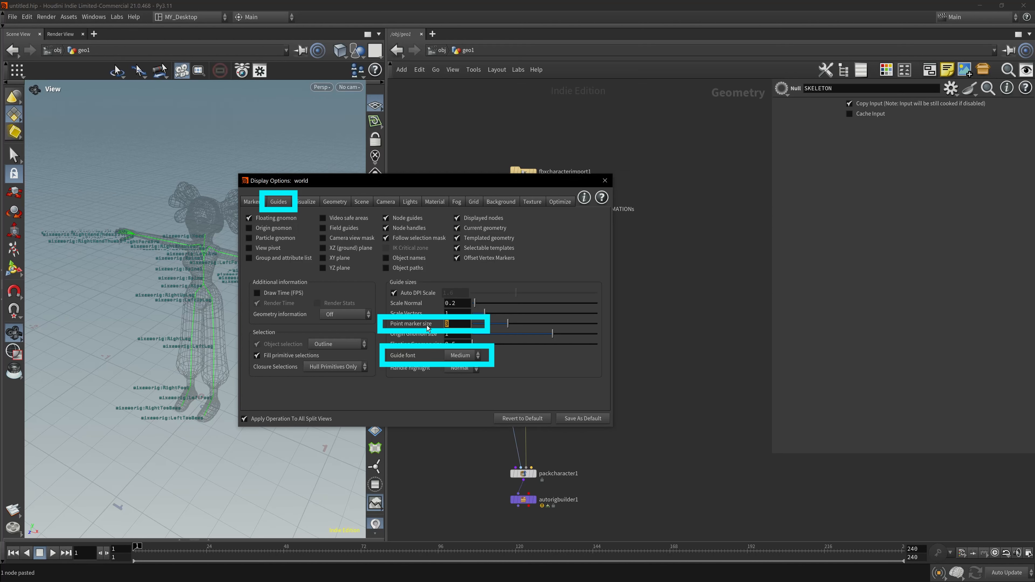
pyautogui.write('9')
pyautogui.press('Return')
pyautogui.click(459, 357)
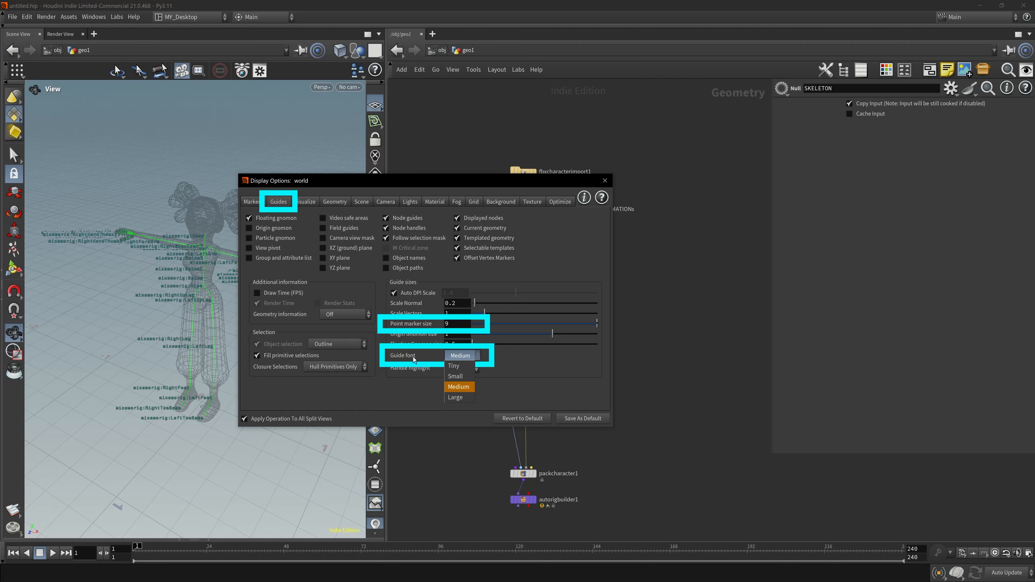
pyautogui.click(465, 400)
pyautogui.moveTo(84, 365); pyautogui.dragTo(186, 337)
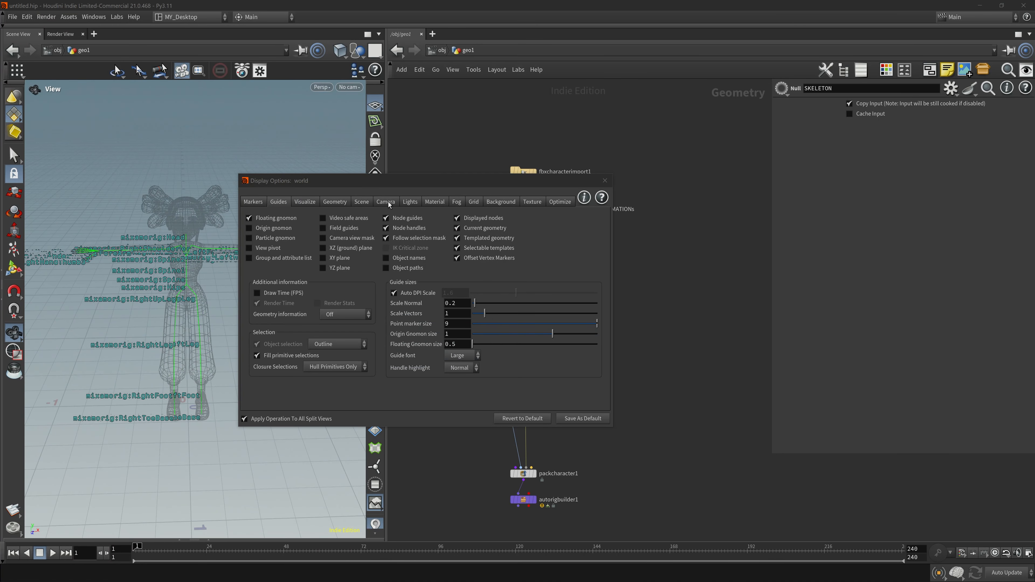
pyautogui.click(606, 181)
# Examine the joint name labels along the legs and across the whole skeleton
pyautogui.moveTo(252, 293); pyautogui.dragTo(205, 328)
pyautogui.scroll(5, 229, 327)
pyautogui.scroll(2, 263, 346)
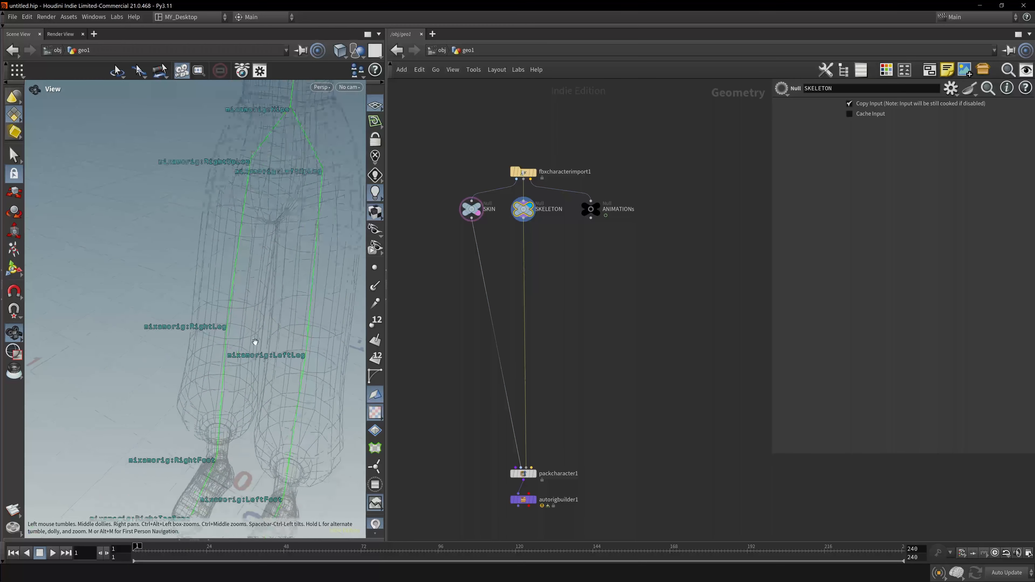
pyautogui.moveTo(255, 342); pyautogui.dragTo(233, 301, button='right')
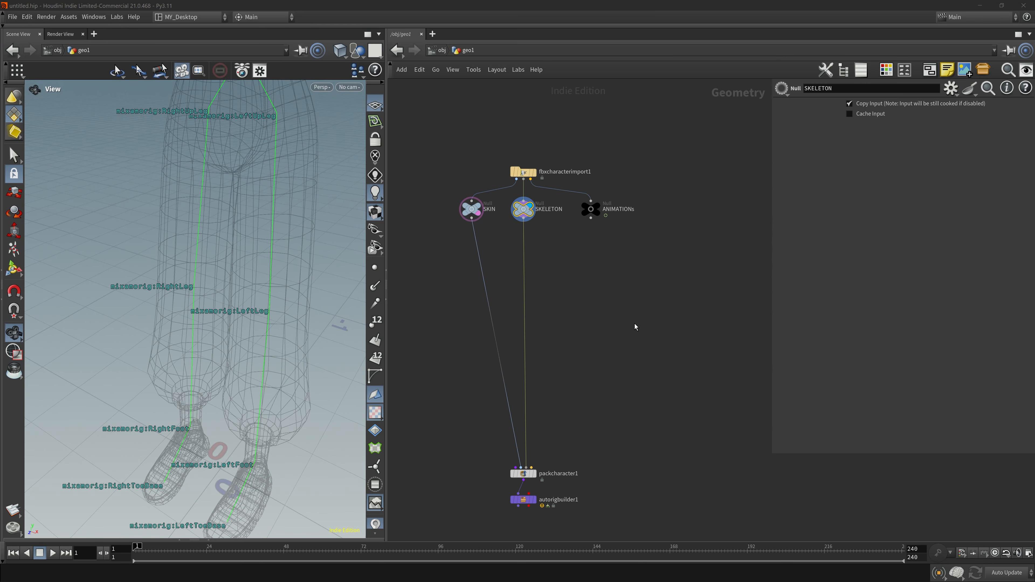
pyautogui.moveTo(204, 278); pyautogui.dragTo(235, 256)
pyautogui.scroll(-5, 236, 251)
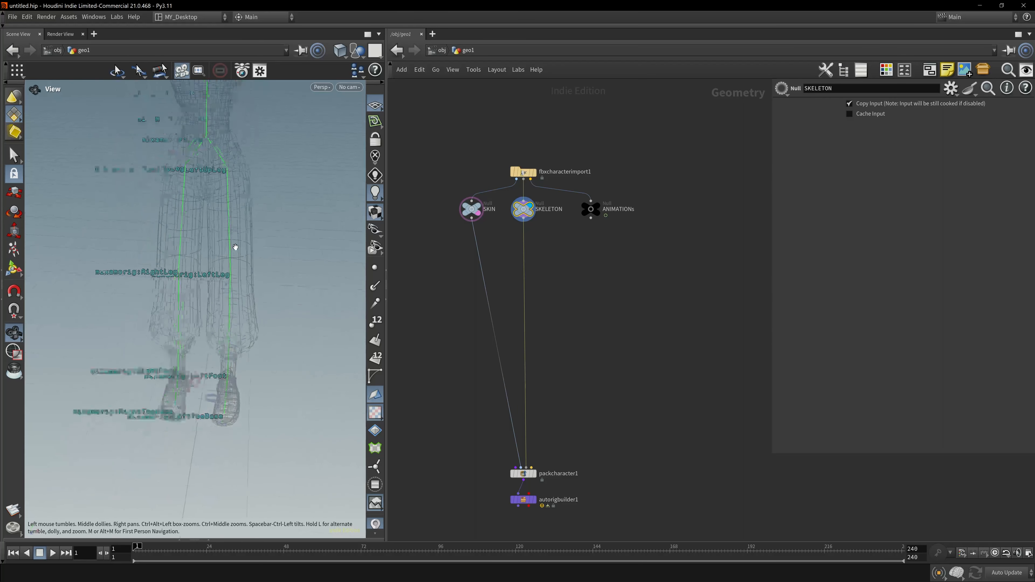
pyautogui.scroll(-4, 235, 247)
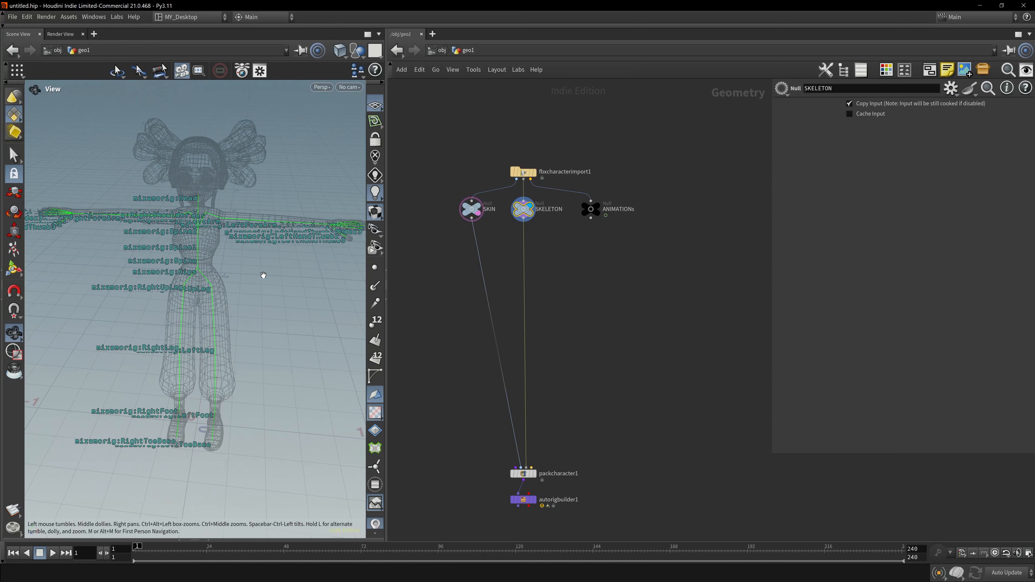
pyautogui.click(603, 319)
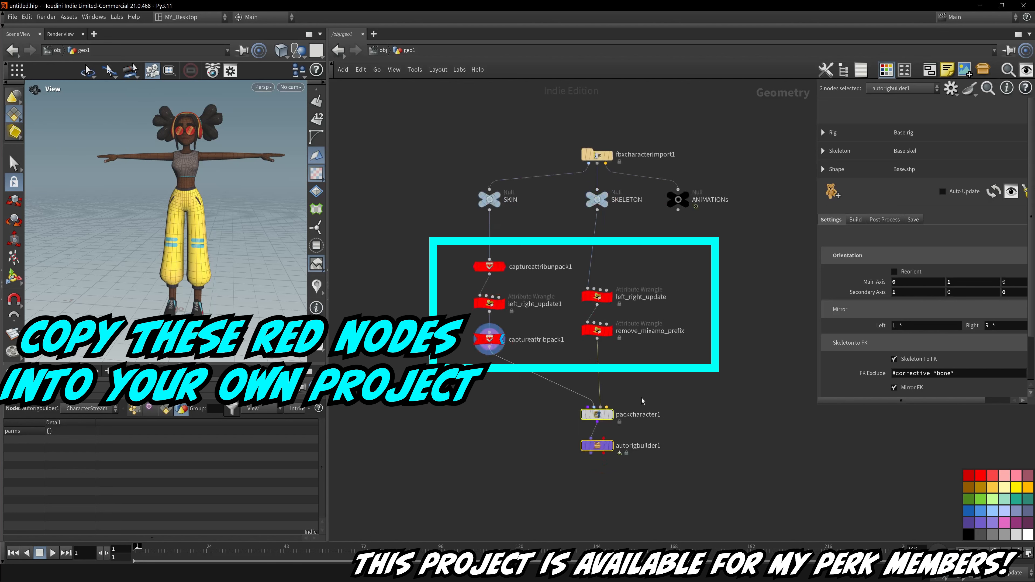
# Display the packcharacter1 node and make the scene view taller
pyautogui.moveTo(656, 382); pyautogui.dragTo(571, 433)
pyautogui.moveTo(571, 433); pyautogui.dragTo(569, 435)
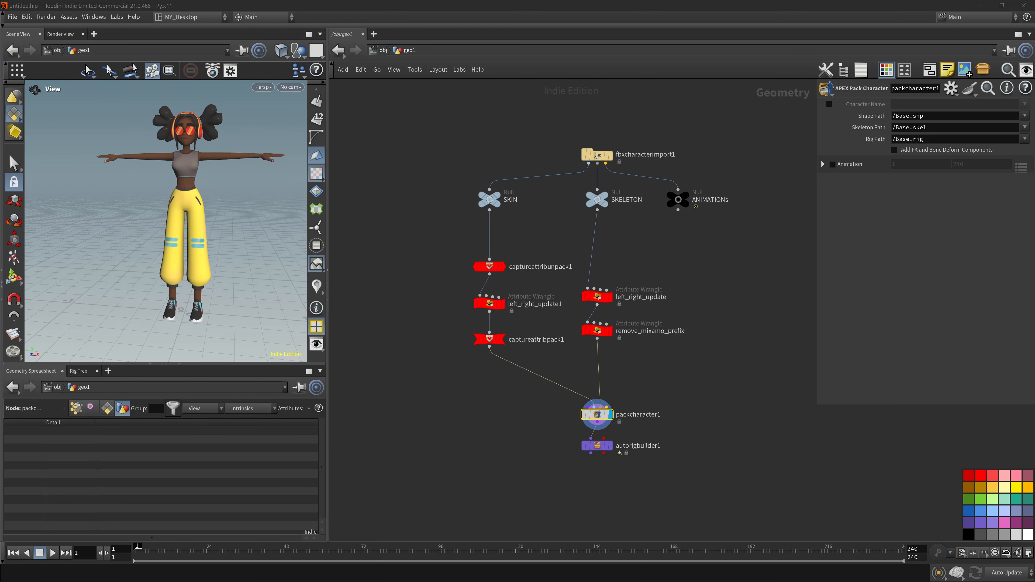
pyautogui.moveTo(231, 300); pyautogui.dragTo(217, 316, button='right')
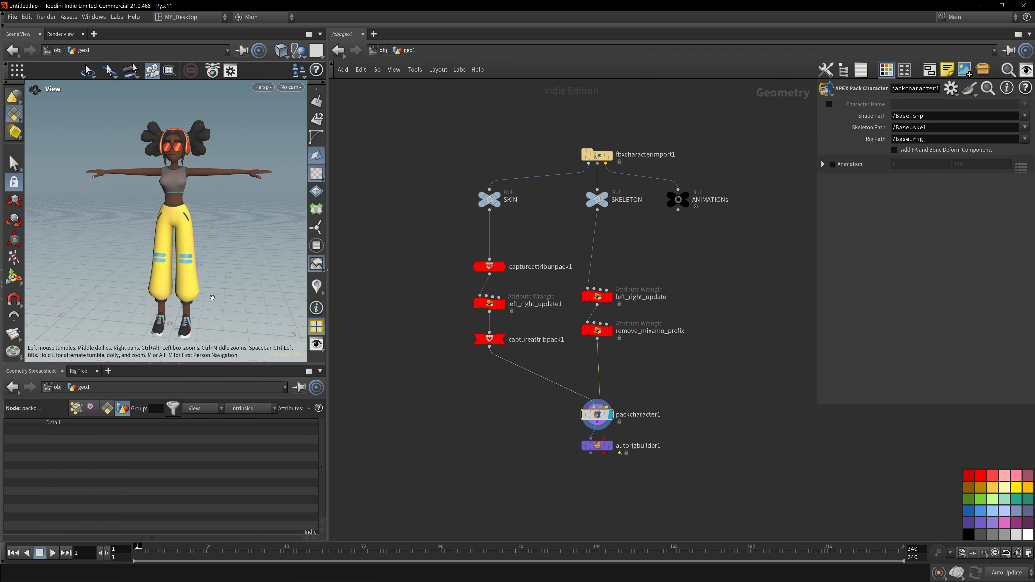
pyautogui.moveTo(228, 304)
pyautogui.mouseDown()
pyautogui.moveTo(247, 286)
pyautogui.moveTo(225, 300)
pyautogui.mouseUp()
pyautogui.moveTo(246, 363); pyautogui.dragTo(239, 414)
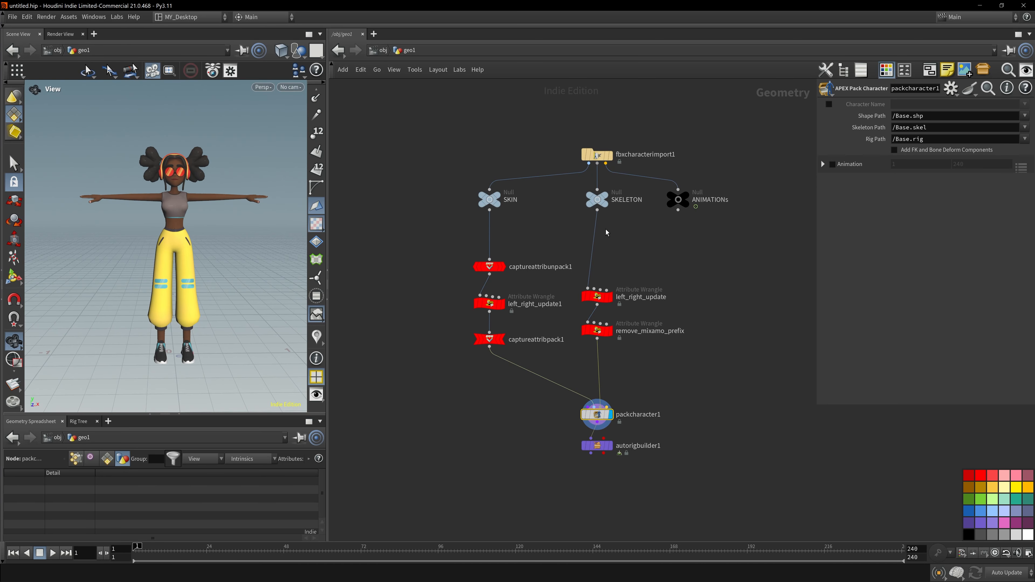
# Add a Visualize Rig node wired to the SKELETON null's output and display it
pyautogui.click(597, 210)
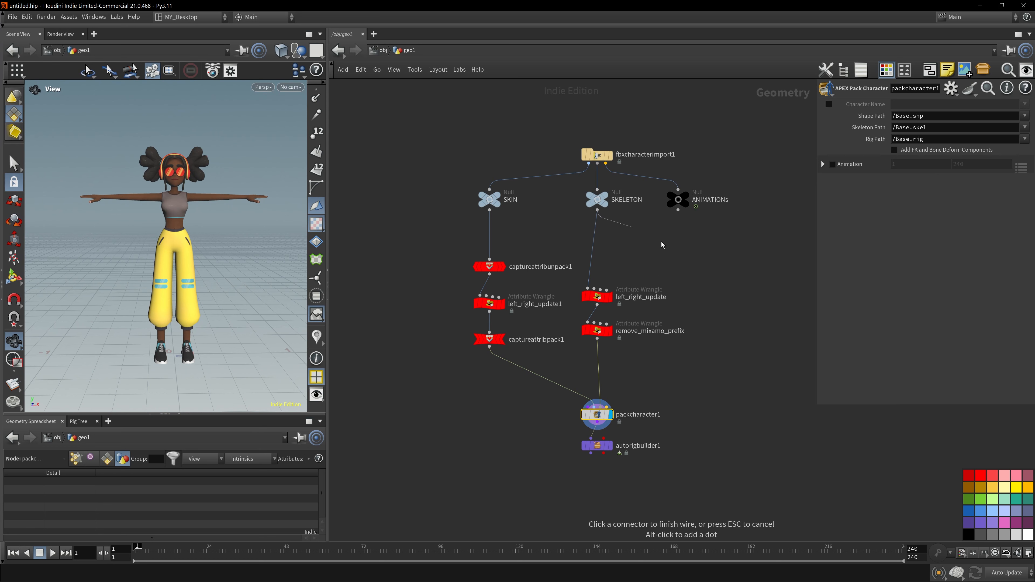
pyautogui.press('Tab')
pyautogui.write('visu')
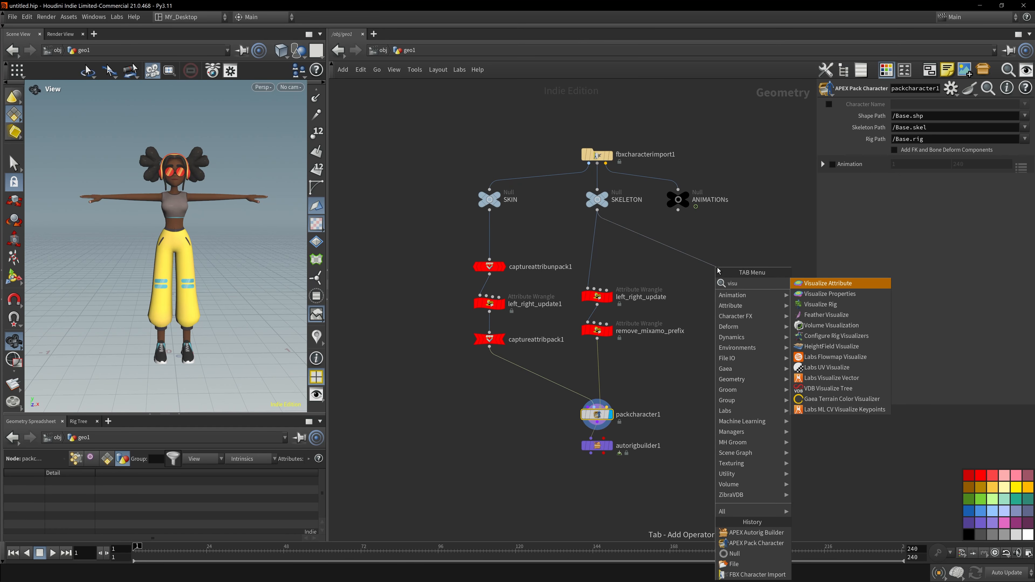
pyautogui.press('Down')
pyautogui.press('Down')
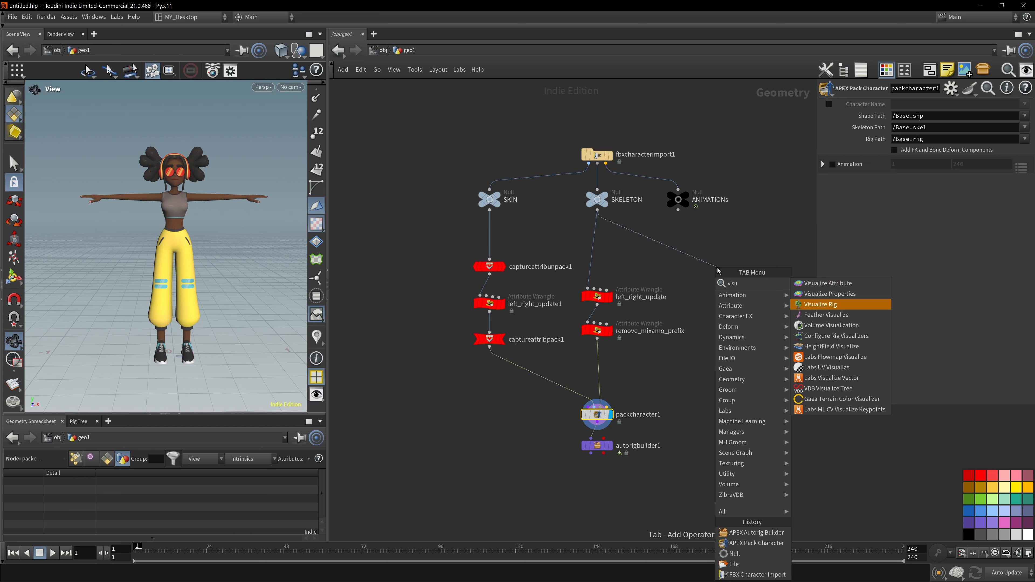
pyautogui.press('Return')
pyautogui.click(718, 270)
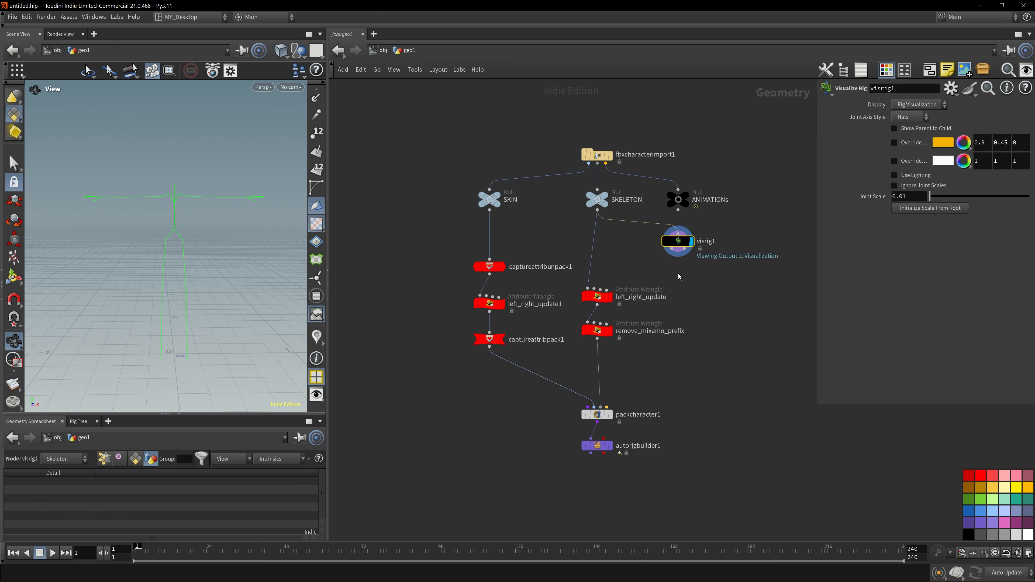
# Widen the scene view and initialize the Visualize Rig node's joint scale from the root
pyautogui.moveTo(335, 197); pyautogui.dragTo(408, 197)
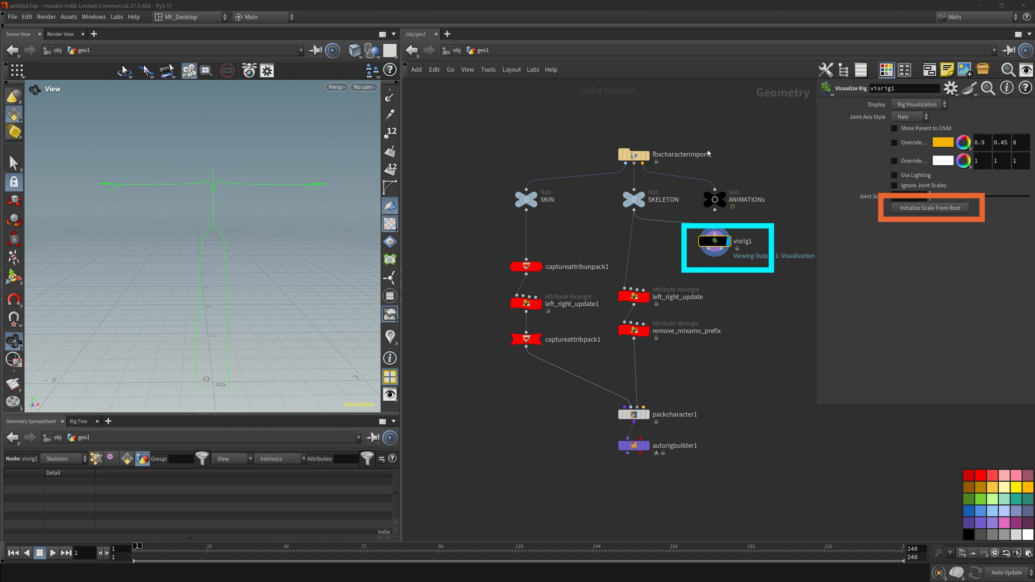
pyautogui.click(926, 208)
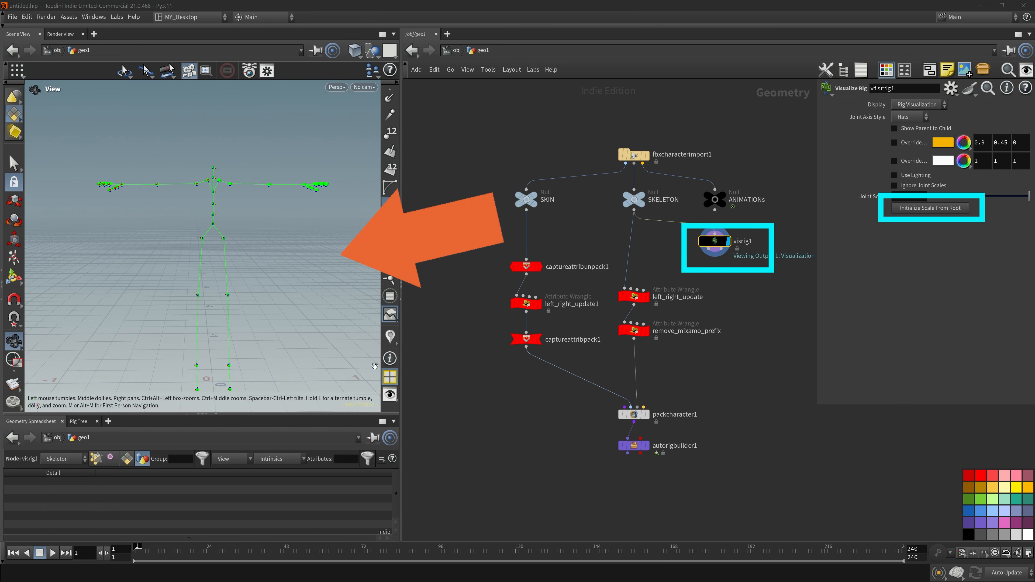
pyautogui.moveTo(210, 249); pyautogui.dragTo(208, 265)
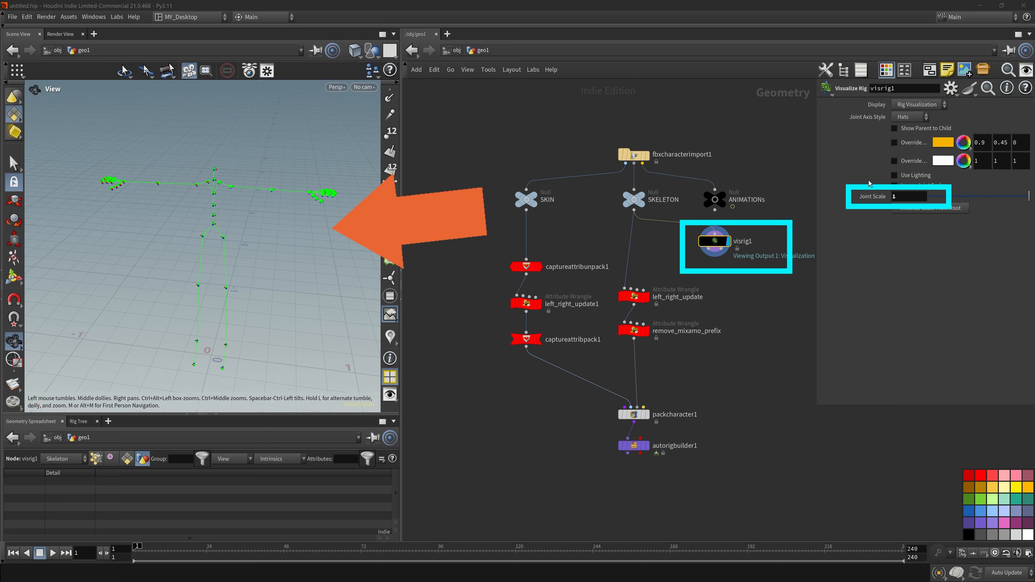
# Set the Visualize Rig node's joint scale to 3
pyautogui.click(909, 195)
pyautogui.scroll(15, 910, 197)
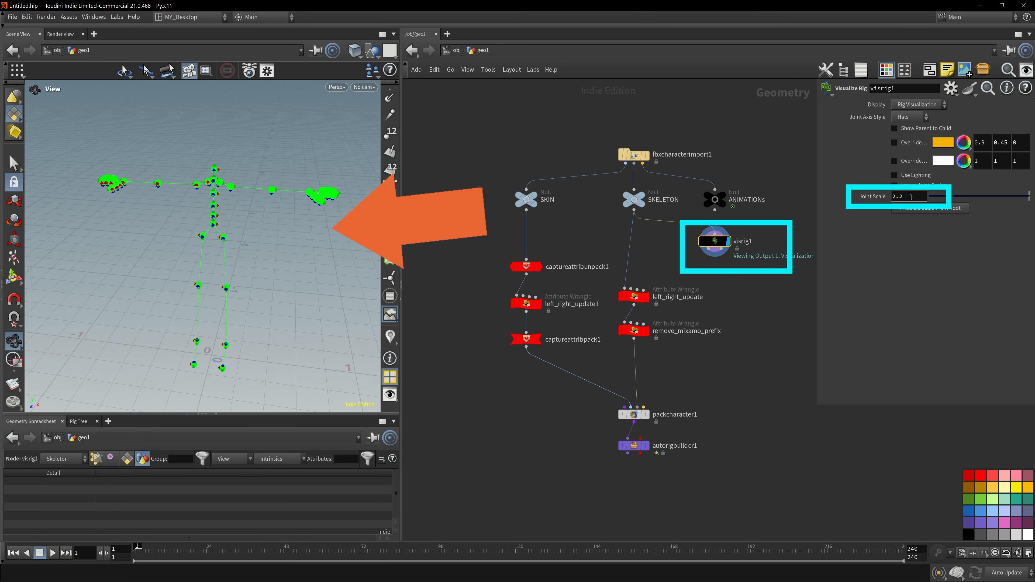
pyautogui.moveTo(260, 228)
pyautogui.mouseDown()
pyautogui.moveTo(200, 240)
pyautogui.moveTo(274, 204)
pyautogui.moveTo(259, 208)
pyautogui.mouseUp()
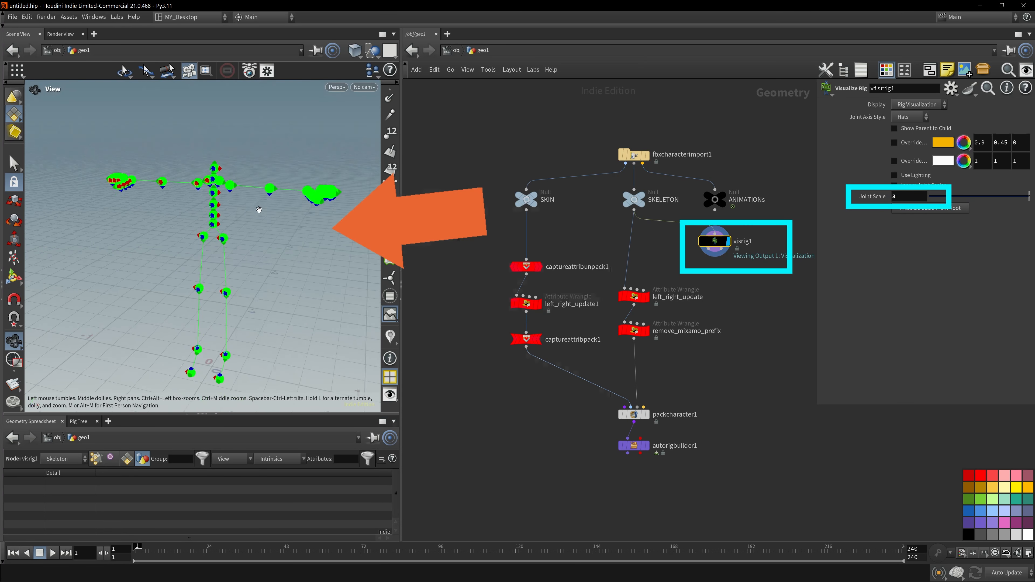
# Change the viewport background's color scheme to Dark and view the skeleton's joints against it
pyautogui.press('d')
pyautogui.moveTo(501, 183); pyautogui.dragTo(544, 310)
pyautogui.click(544, 328)
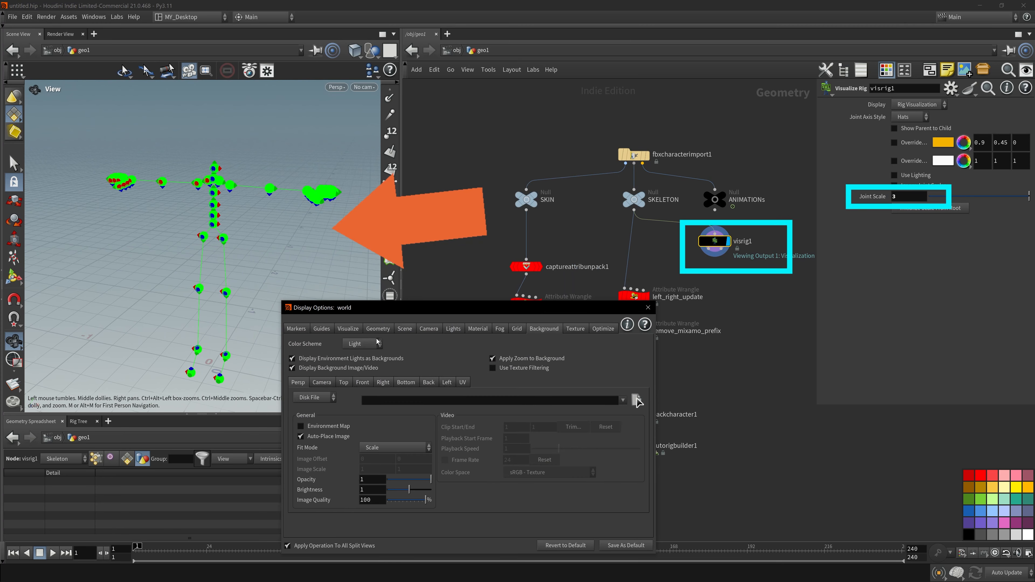
pyautogui.click(363, 344)
pyautogui.click(356, 355)
pyautogui.click(647, 308)
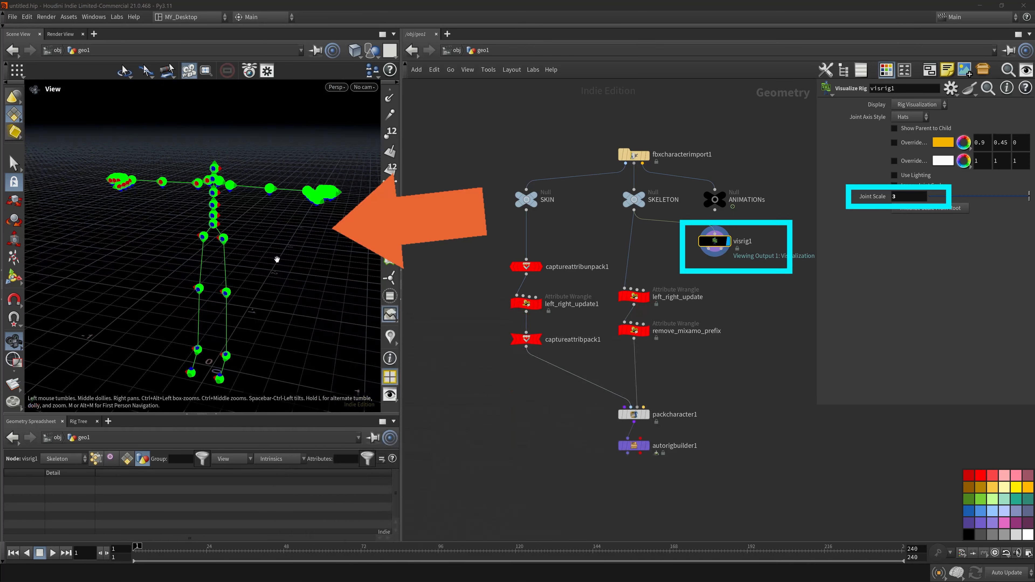
pyautogui.scroll(8, 228, 253)
pyautogui.moveTo(229, 254); pyautogui.dragTo(227, 294)
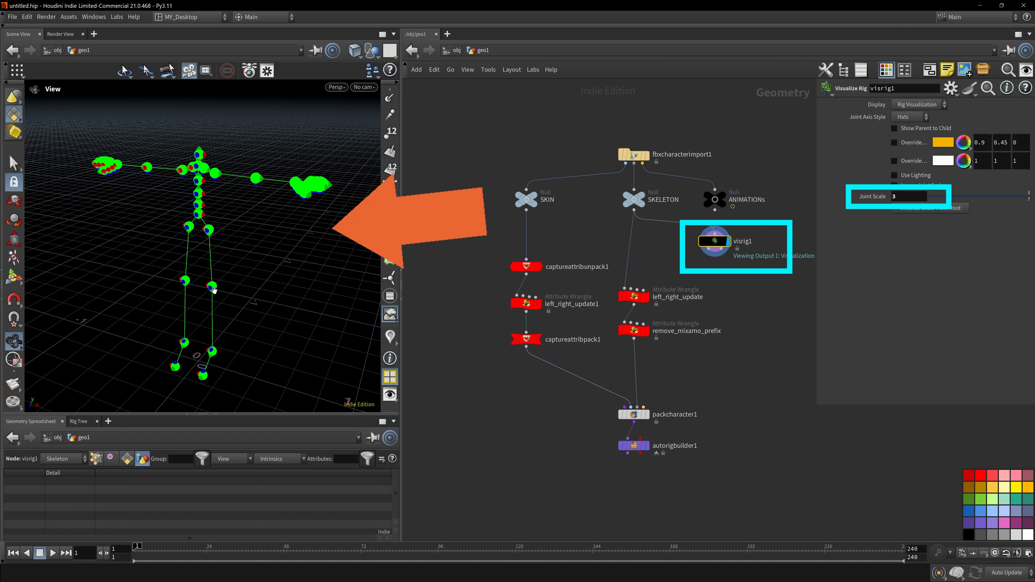
# Select and display the autorigbuilder1 node and enlarge its parameter pane
pyautogui.moveTo(604, 480); pyautogui.dragTo(710, 442)
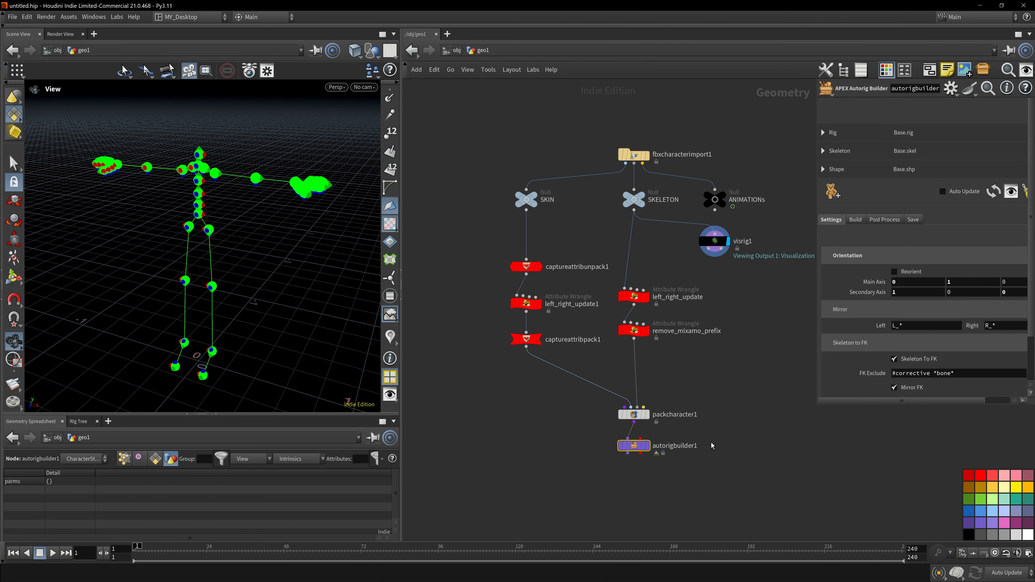
pyautogui.press('r')
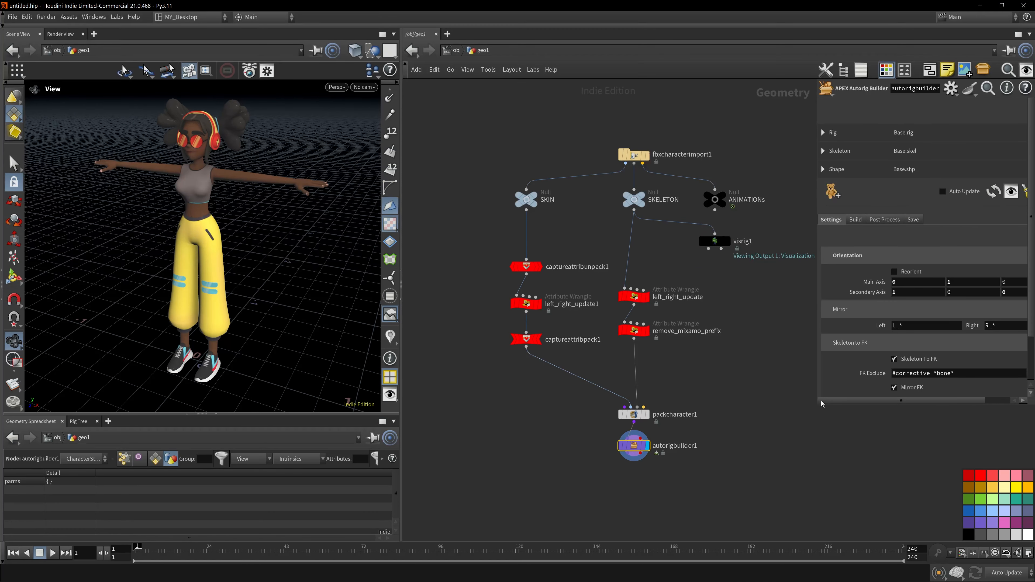
pyautogui.moveTo(818, 402); pyautogui.dragTo(714, 435)
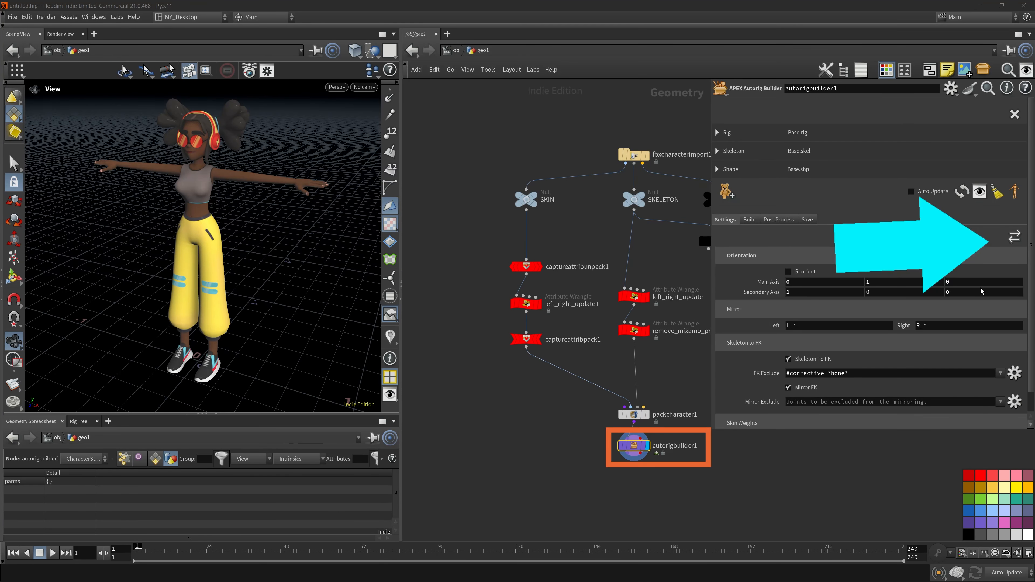
# Detect the autorig builder's orientation, mirror and FK settings from the skeleton and apply them
pyautogui.click(1014, 237)
pyautogui.moveTo(916, 187); pyautogui.dragTo(703, 203)
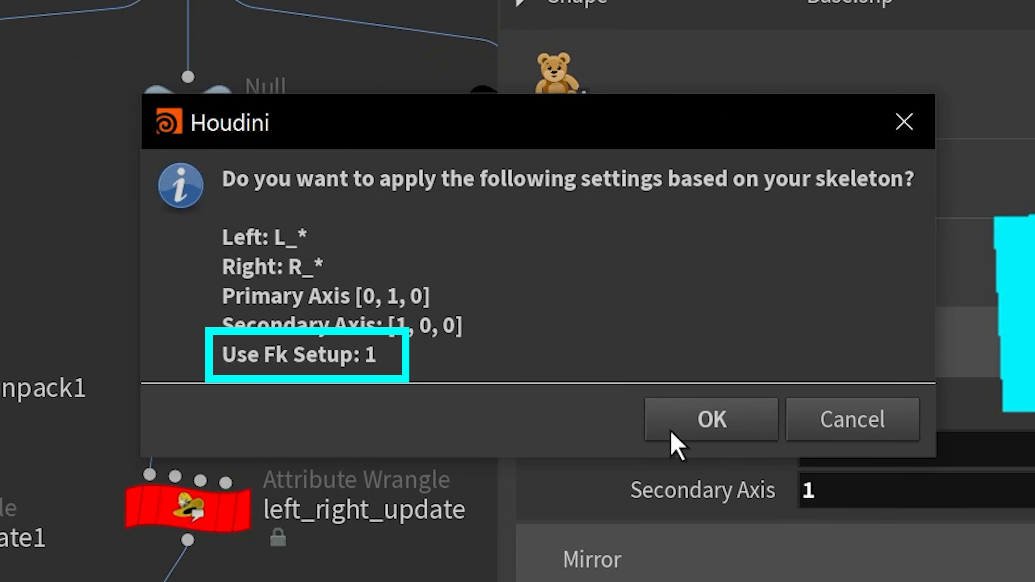
pyautogui.click(717, 423)
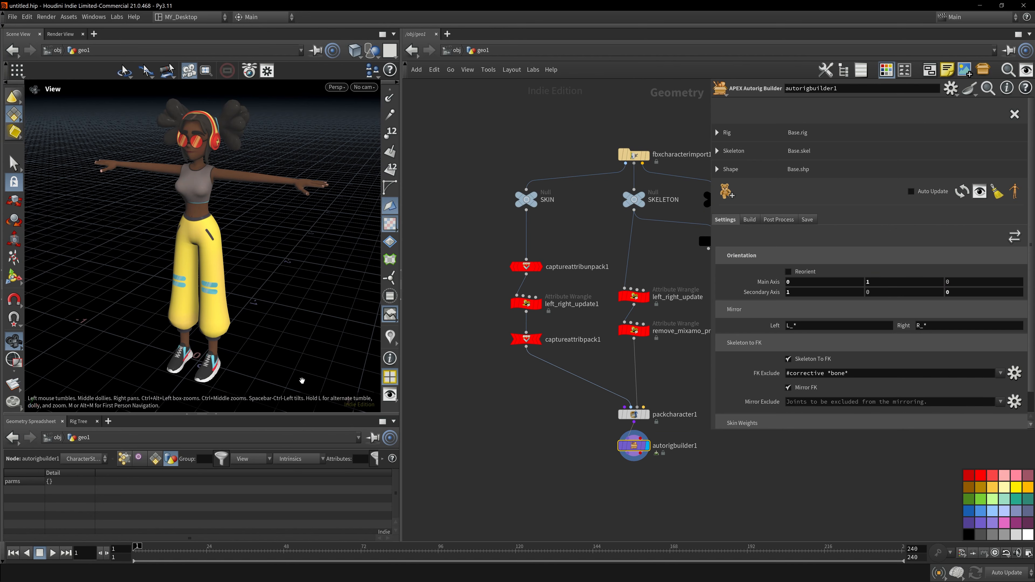
# Widen the scene view and collapse the spreadsheet pane beneath it, framing the whole character
pyautogui.moveTo(237, 241)
pyautogui.mouseDown(button='middle')
pyautogui.moveTo(241, 263)
pyautogui.moveTo(225, 253)
pyautogui.mouseUp(button='middle')
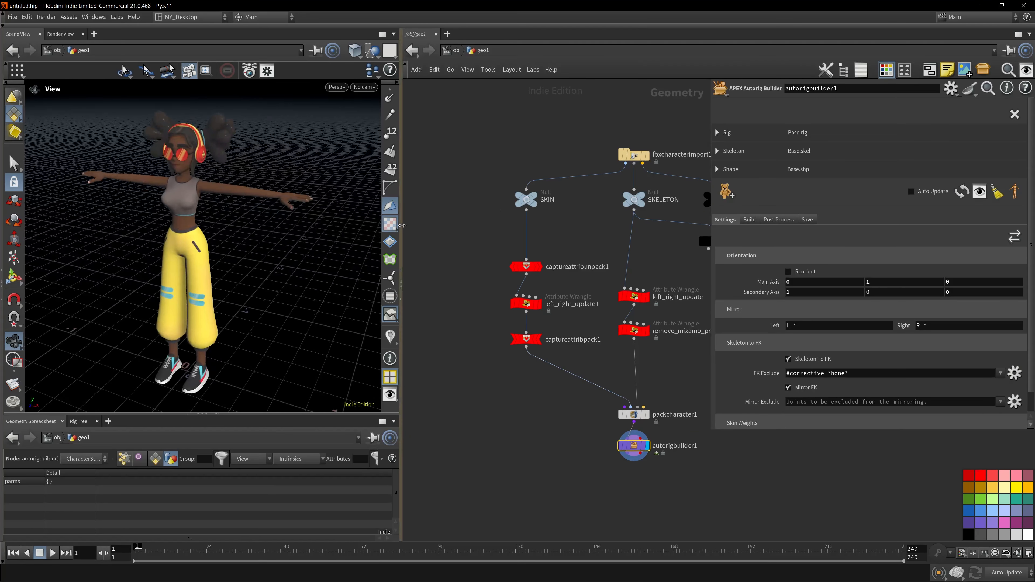
pyautogui.moveTo(401, 275); pyautogui.dragTo(551, 274)
pyautogui.click(288, 418)
pyautogui.scroll(-5, 287, 388)
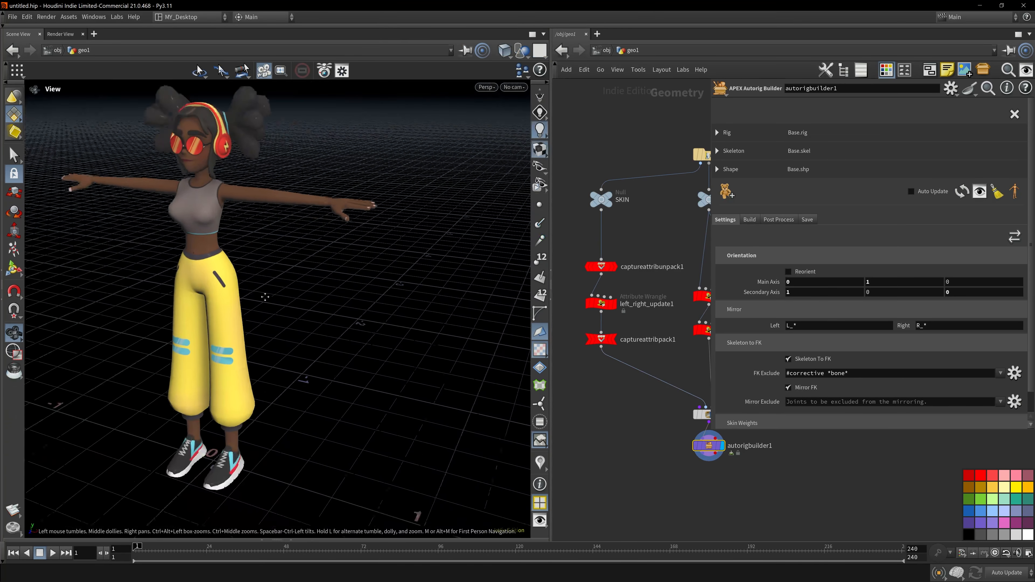
pyautogui.moveTo(632, 476); pyautogui.dragTo(829, 437)
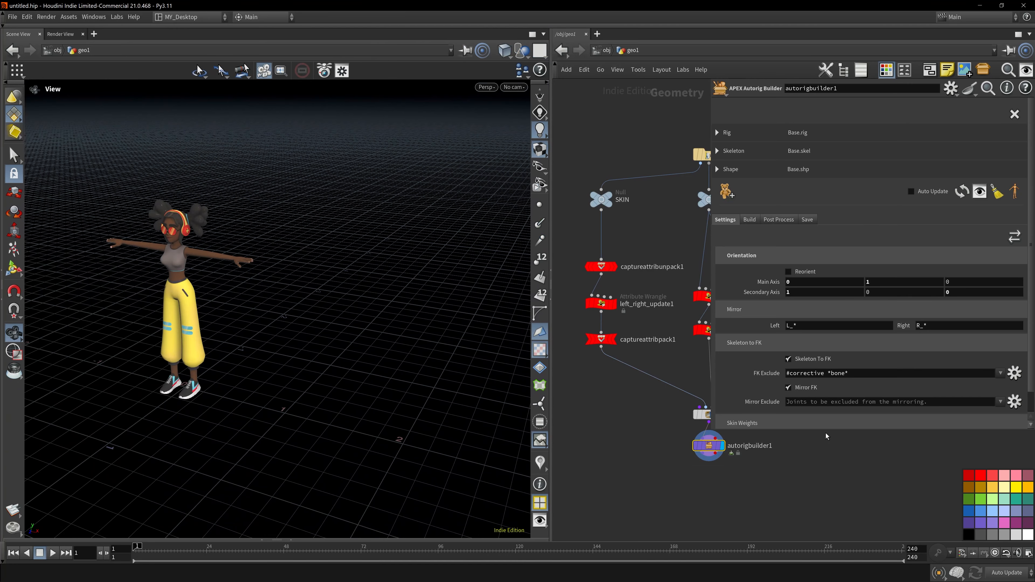
pyautogui.moveTo(311, 286); pyautogui.dragTo(302, 293, button='right')
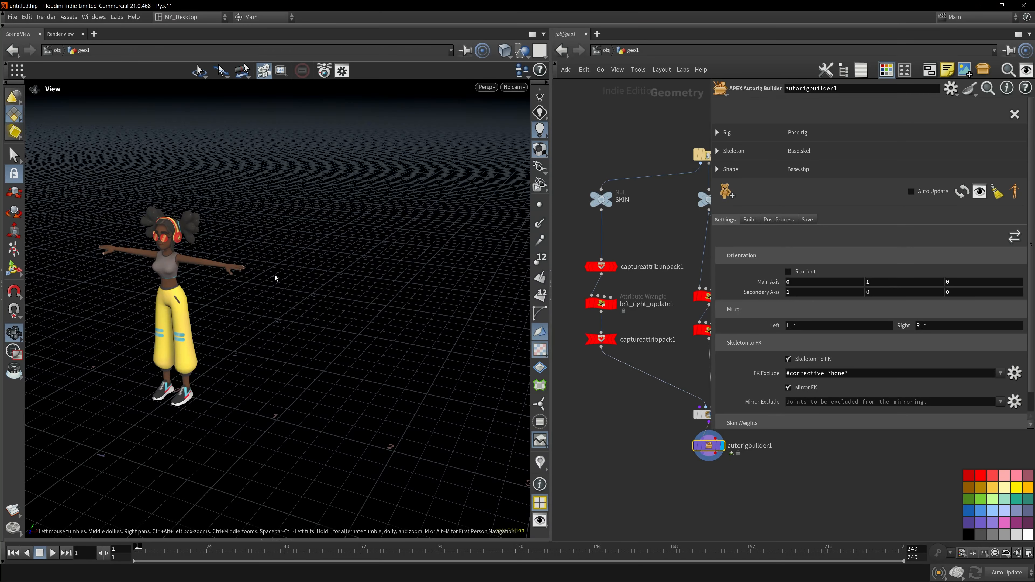
# Enter the autorig builder's interactive viewport state, accept the skeleton-based settings, and widen the Component Catalog
pyautogui.press('Return')
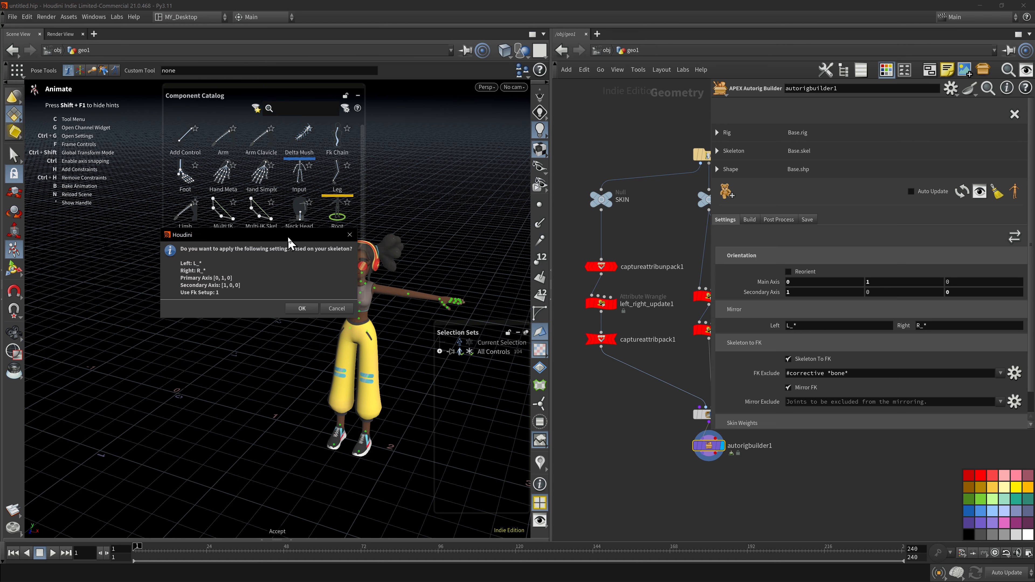
pyautogui.click(301, 308)
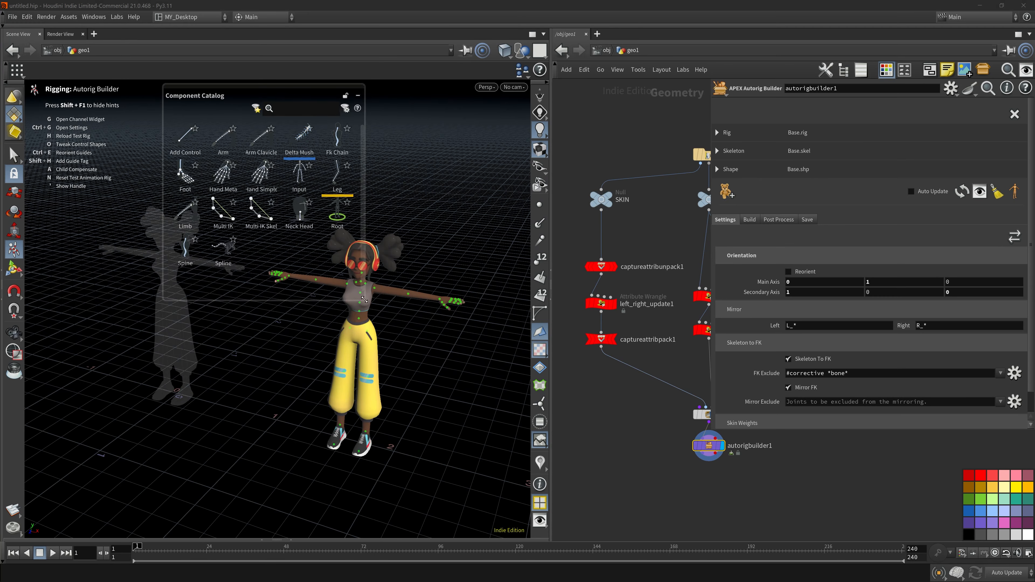
pyautogui.moveTo(364, 299); pyautogui.dragTo(504, 198)
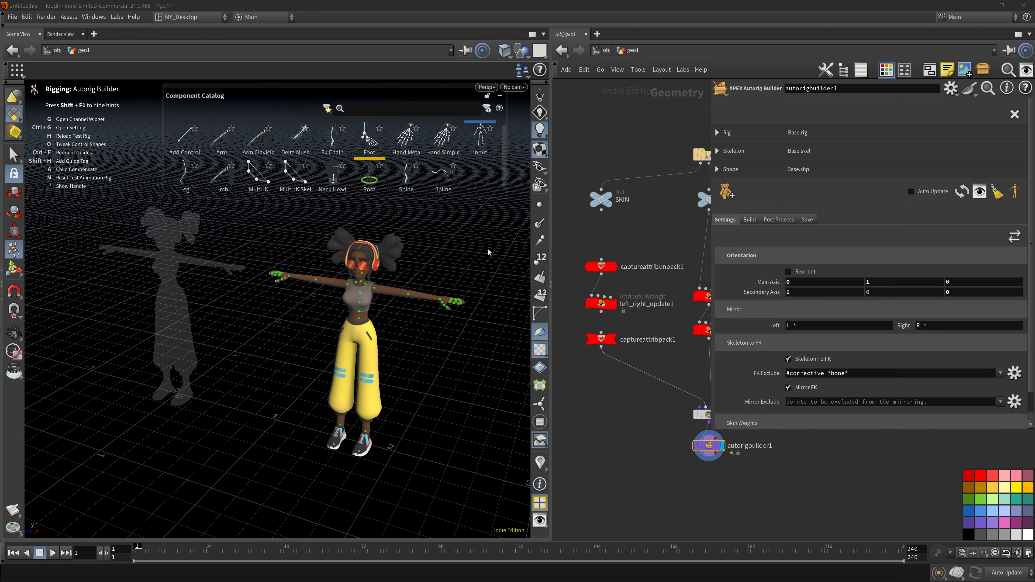
# Set the viewport background's color scheme to Light and view both characters from the front
pyautogui.keyDown('alt'); pyautogui.moveTo(469, 267); pyautogui.dragTo(420, 260); pyautogui.keyUp('alt')
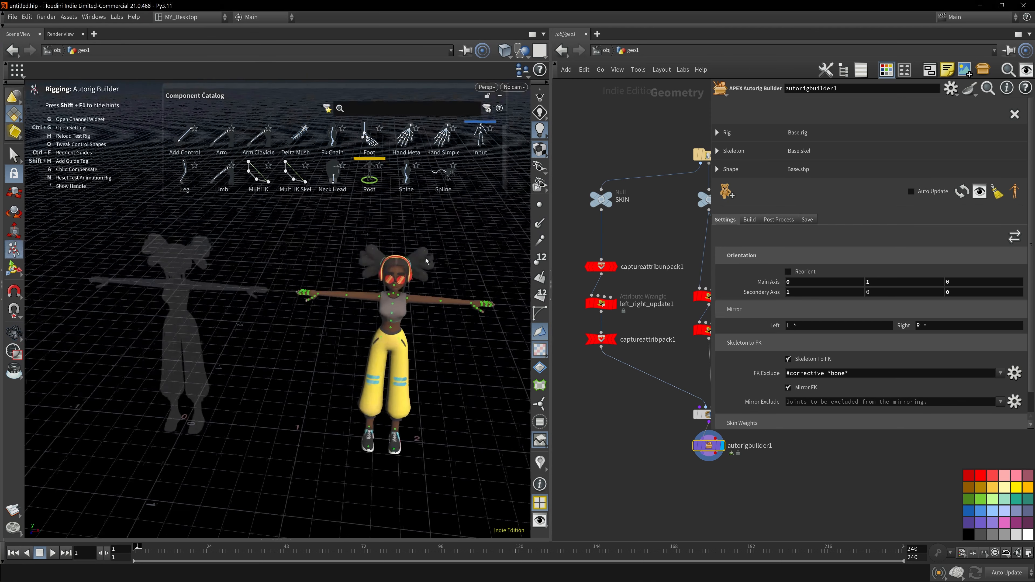
pyautogui.press('d')
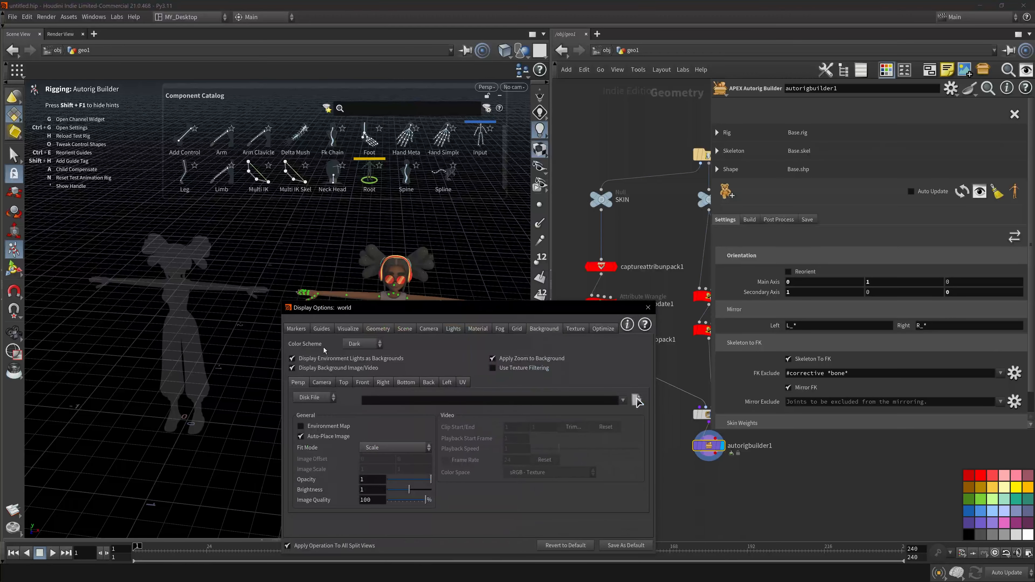
pyautogui.click(361, 344)
pyautogui.click(364, 354)
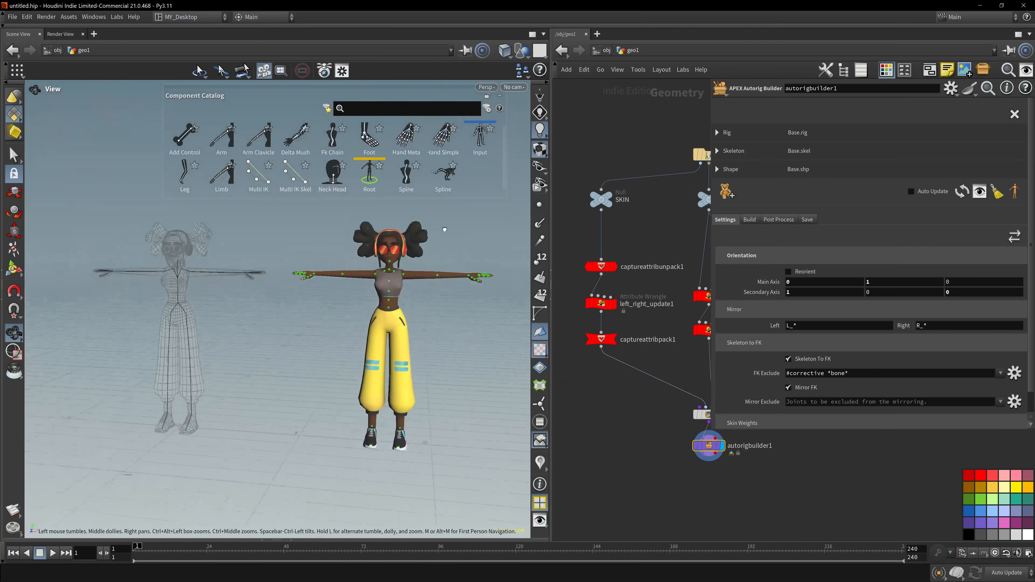
pyautogui.keyDown('alt'); pyautogui.moveTo(444, 230); pyautogui.dragTo(448, 226); pyautogui.keyUp('alt')
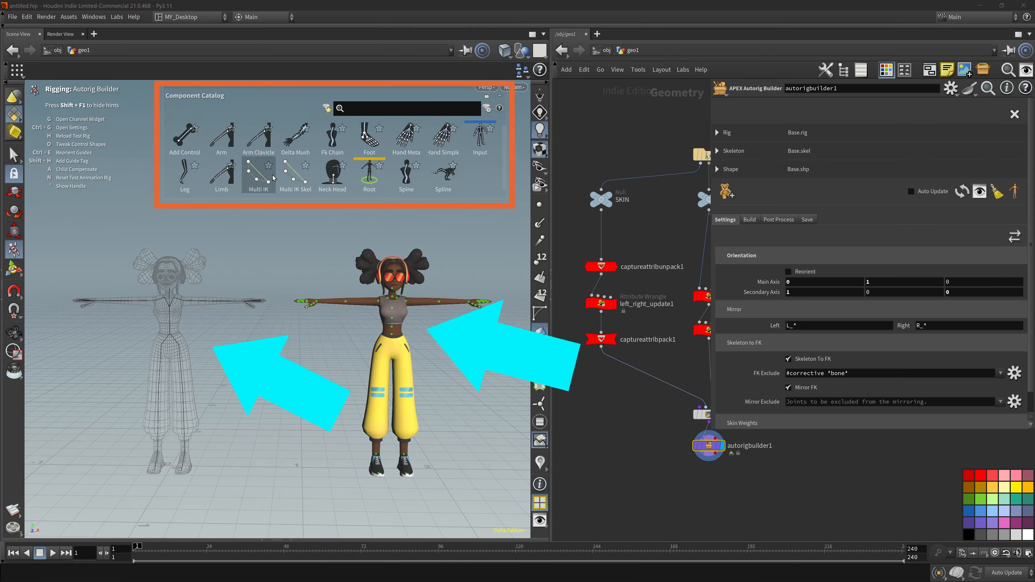
# Add the Leg component to the character's left leg, starting at the upper leg joint
pyautogui.moveTo(182, 178); pyautogui.dragTo(197, 333)
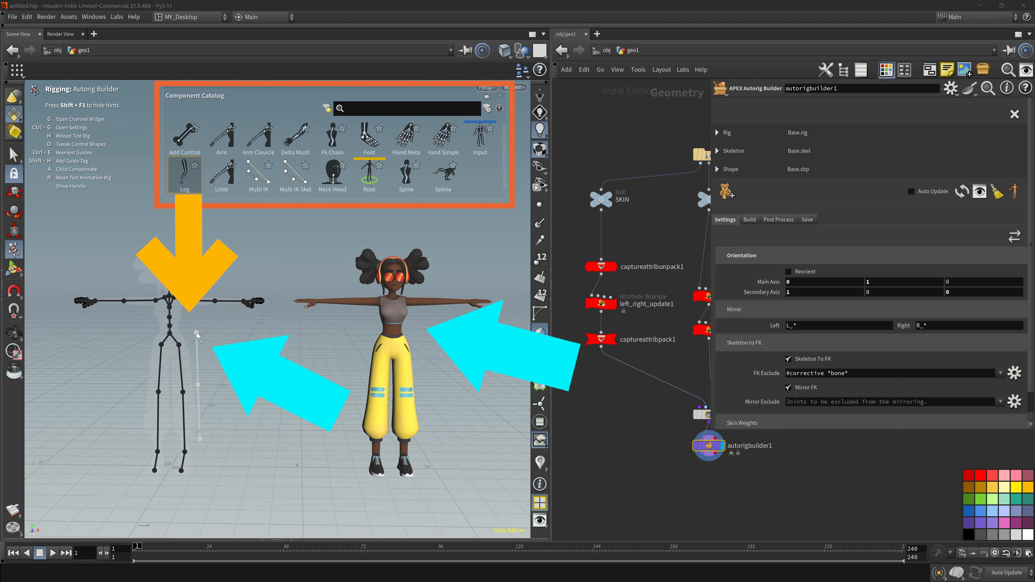
pyautogui.moveTo(197, 332); pyautogui.dragTo(179, 347)
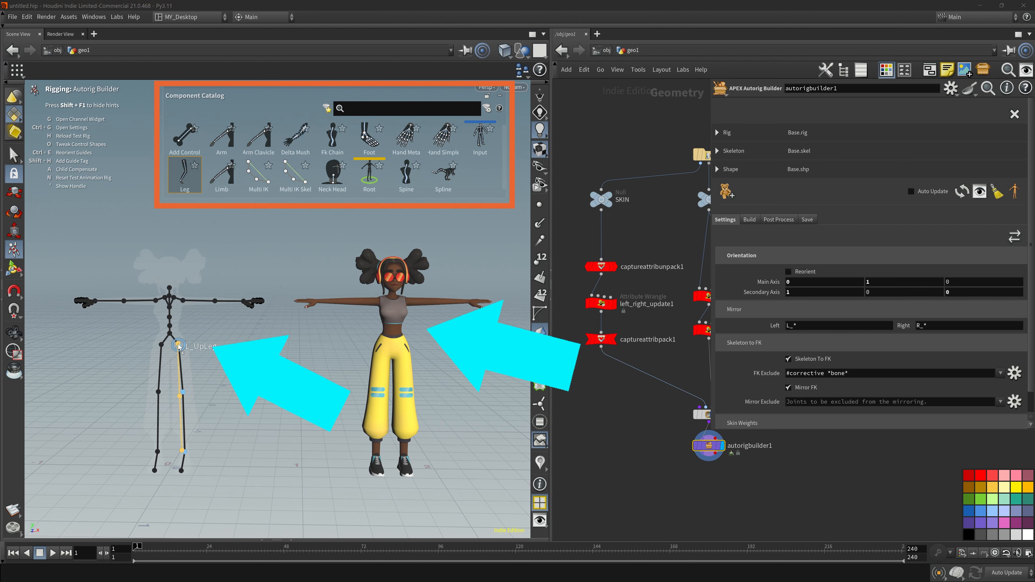
pyautogui.moveTo(178, 346); pyautogui.dragTo(182, 392)
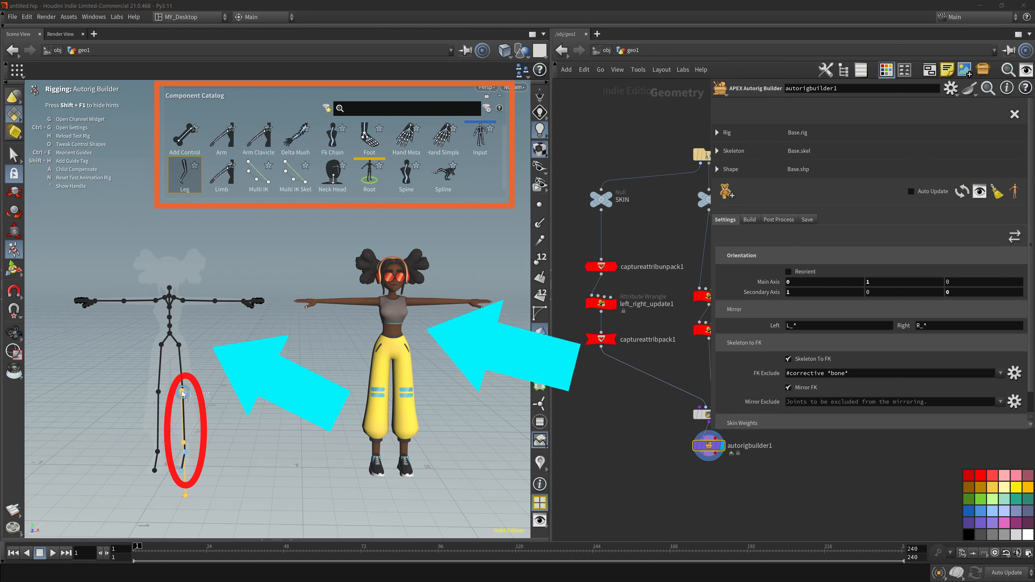
pyautogui.moveTo(182, 393); pyautogui.dragTo(179, 348)
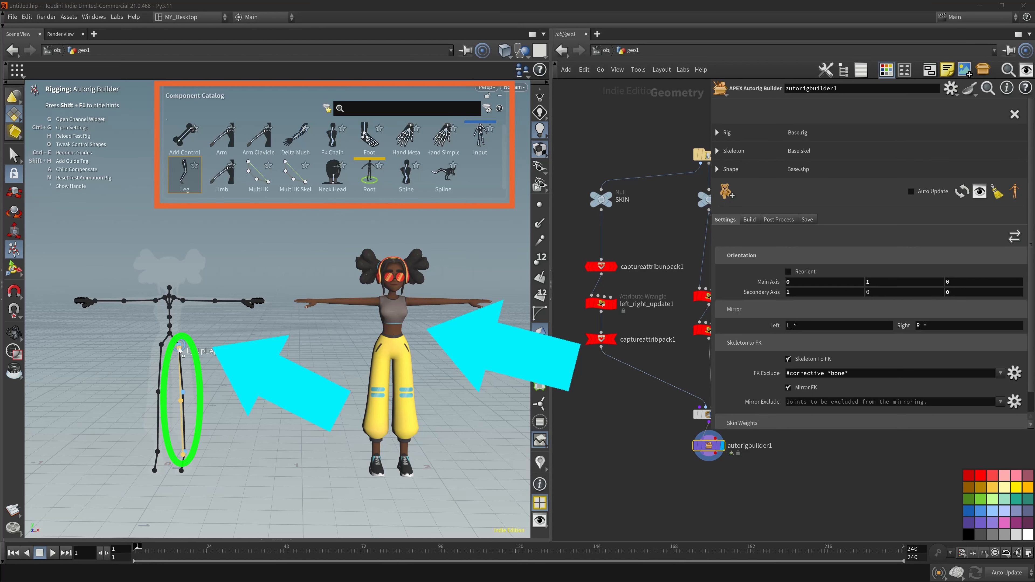
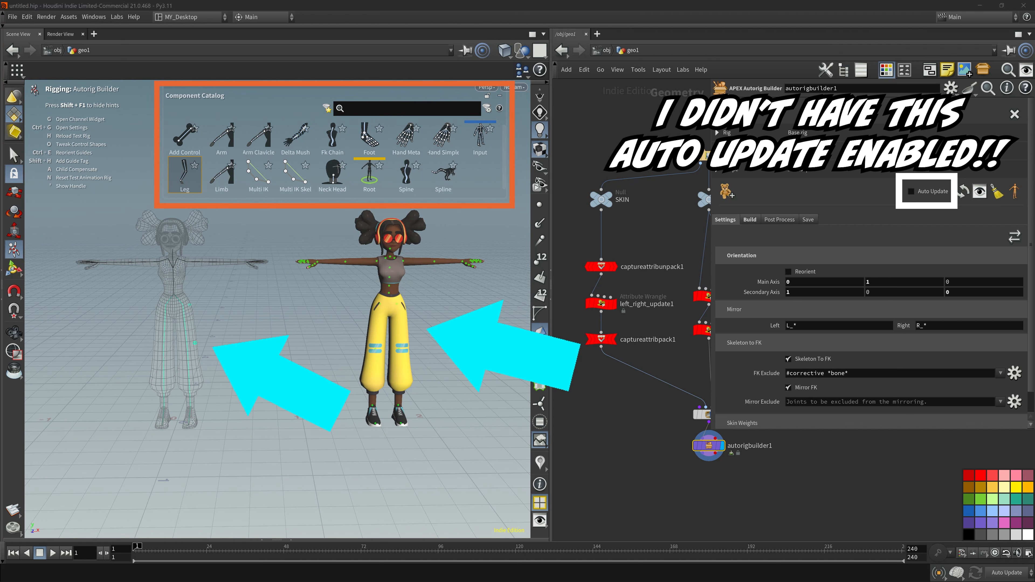
pyautogui.rightClick(423, 332)
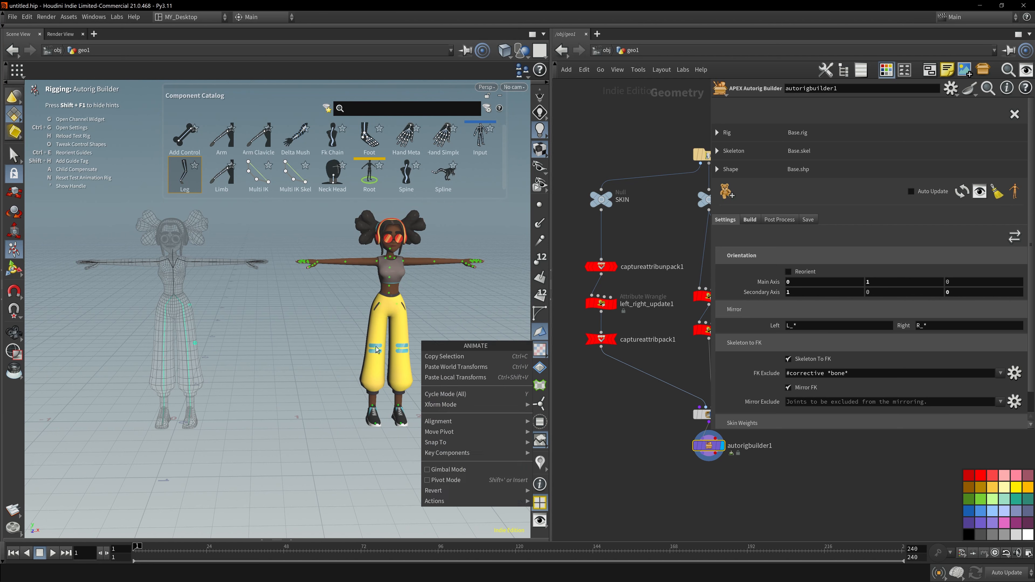
pyautogui.click(426, 303)
# Add an APEX Scene Animate node below autorigbuilder1
pyautogui.moveTo(632, 437); pyautogui.dragTo(578, 422, button='middle')
pyautogui.press('Tab')
pyautogui.write('a')
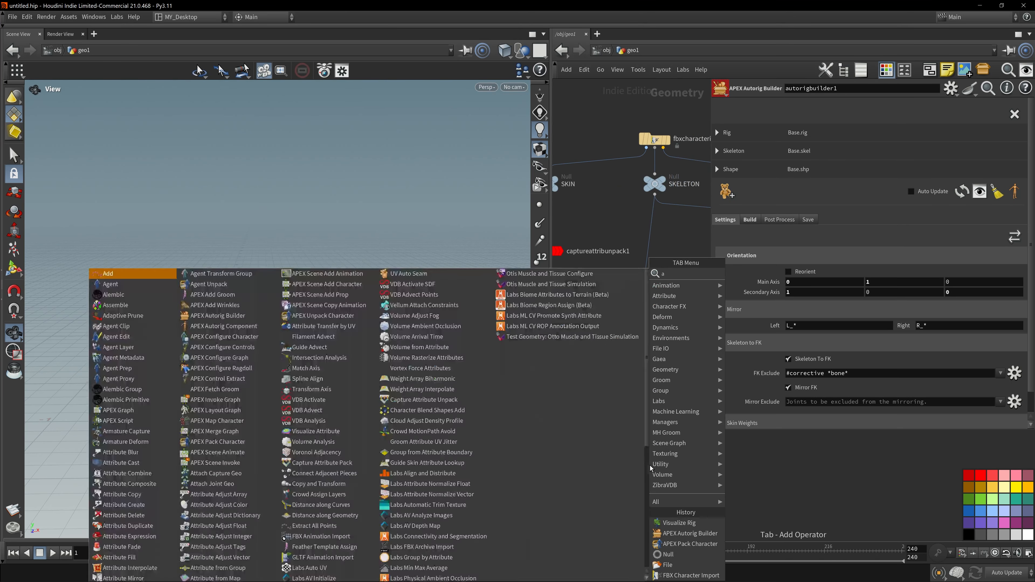
pyautogui.write('pex anim')
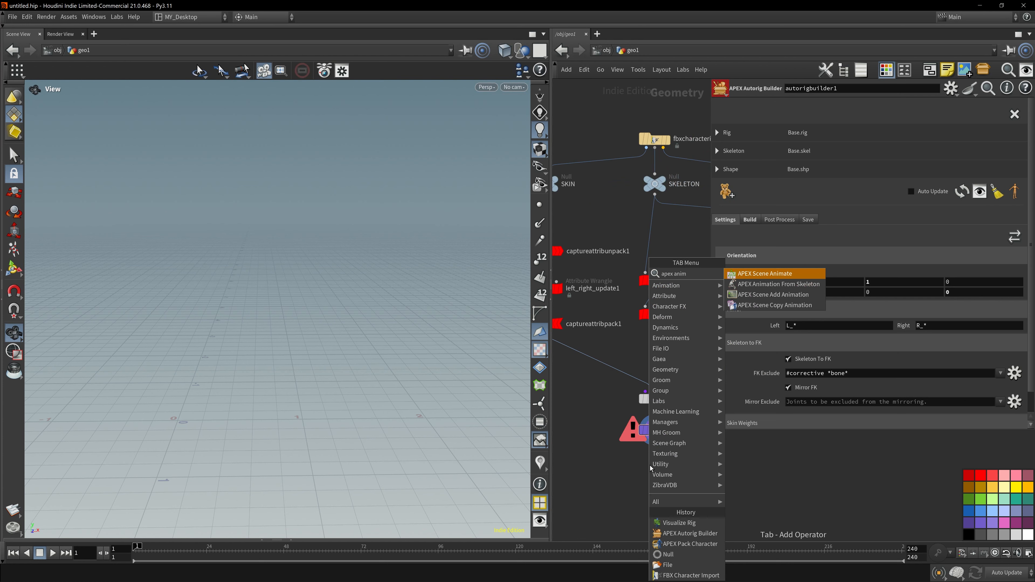
pyautogui.press('Return')
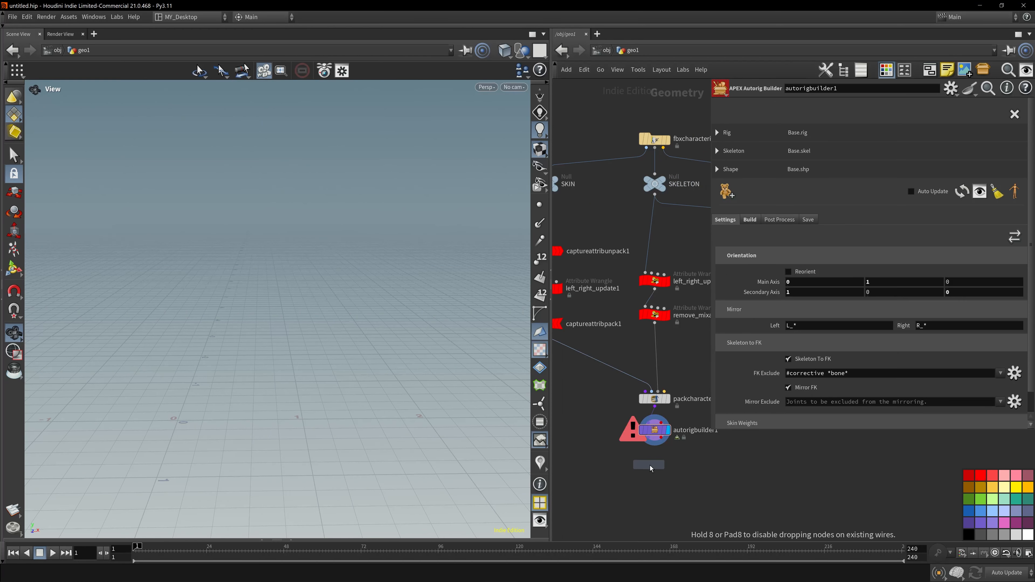
pyautogui.click(650, 465)
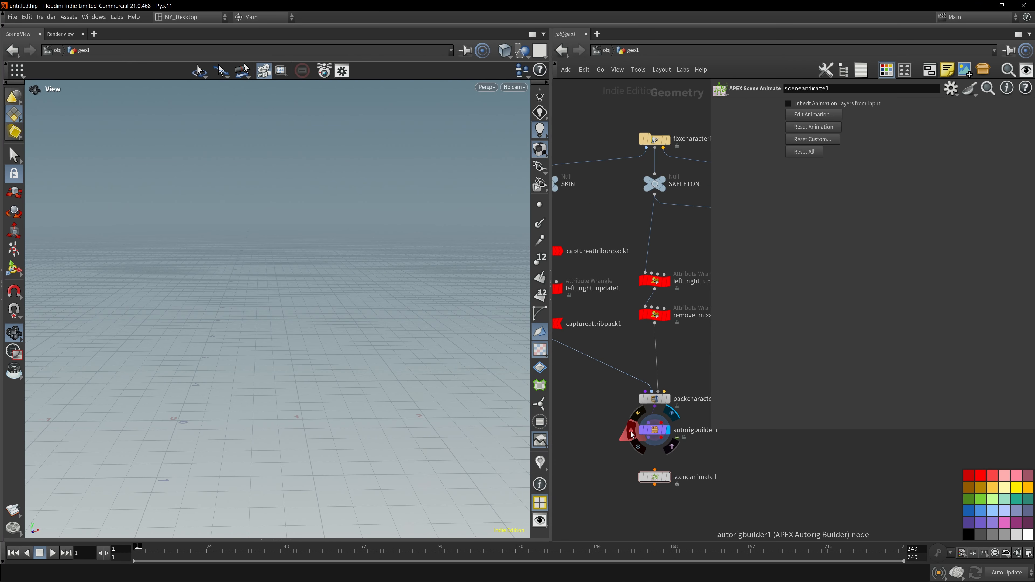
# Inspect the error details of the autorigbuilder1 node and reselect the node
pyautogui.click(633, 428)
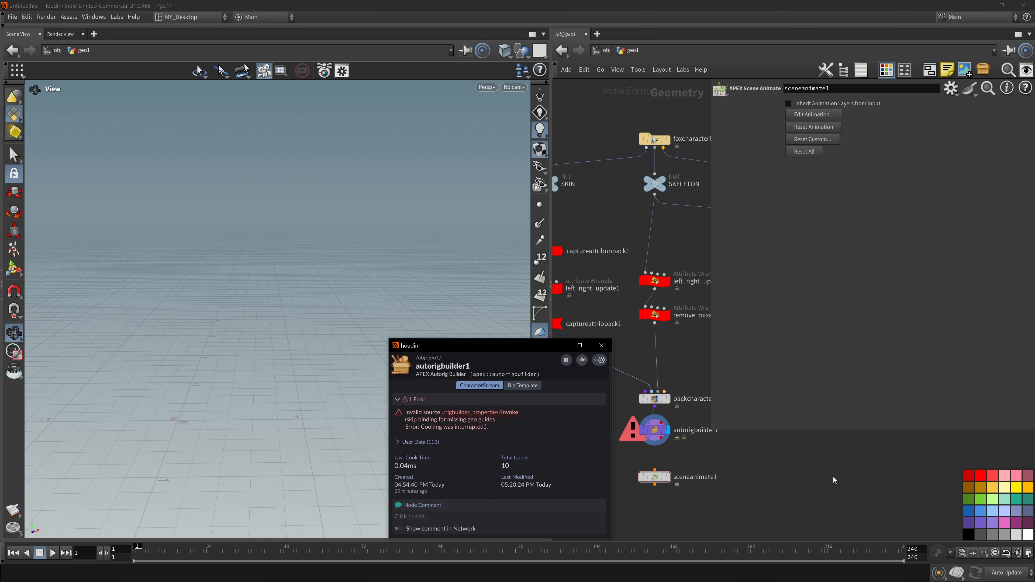
pyautogui.click(743, 468)
pyautogui.moveTo(571, 451); pyautogui.dragTo(673, 426)
pyautogui.moveTo(674, 426); pyautogui.dragTo(675, 426)
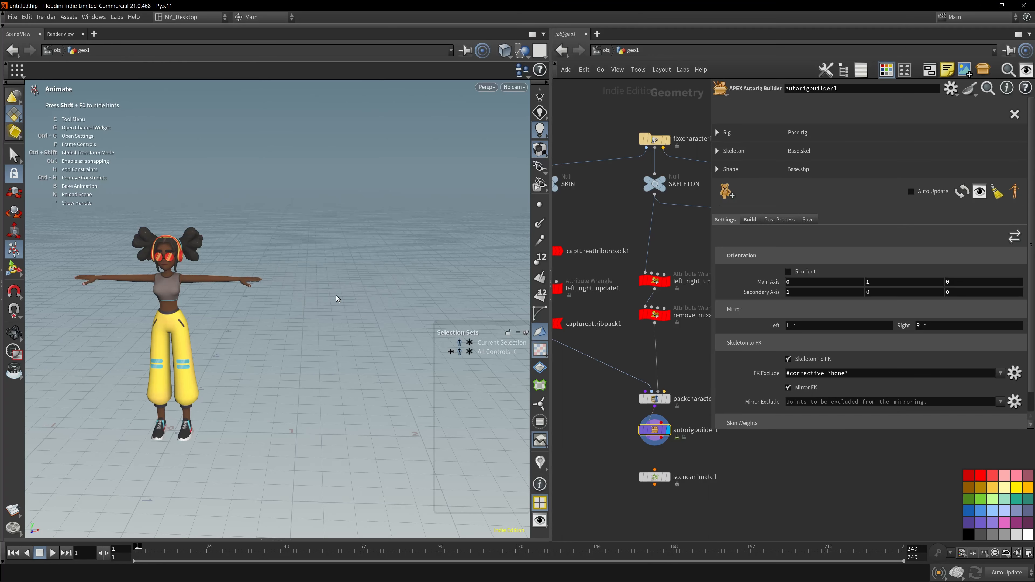
# Replace the autorig builder with a fresh APEX Autorig Builder node wired below packcharacter1
pyautogui.click(697, 412)
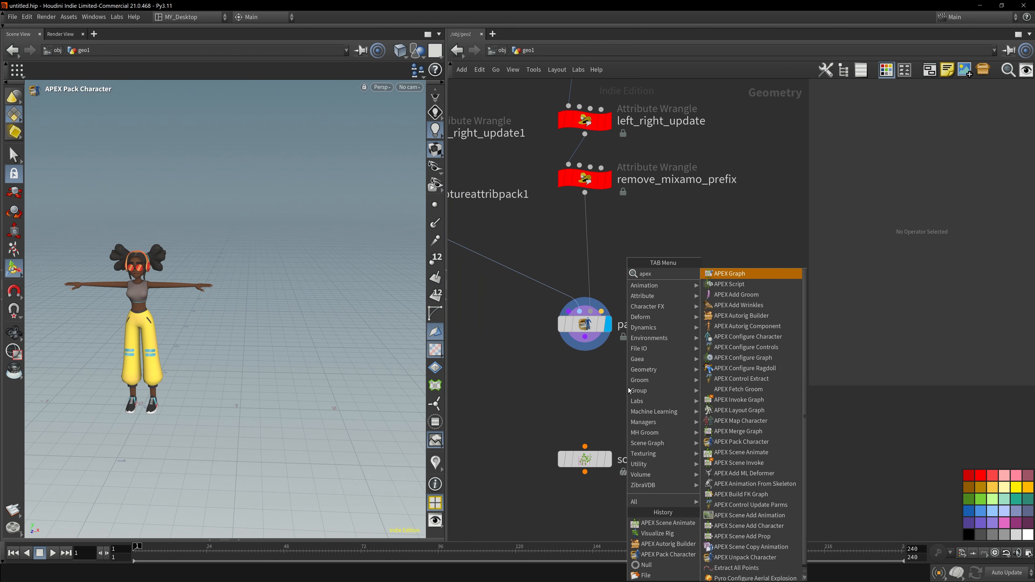
pyautogui.write('u')
pyautogui.press('Return')
pyautogui.click(627, 386)
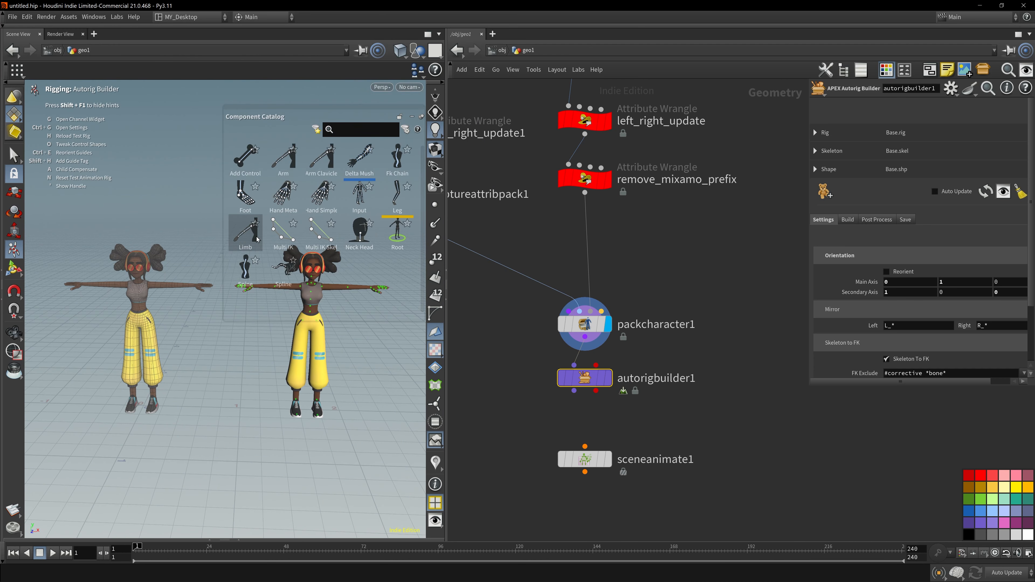
# Add the Leg component to the character's left leg and review the L_leg segment's advanced mapping and position settings
pyautogui.moveTo(382, 212); pyautogui.dragTo(152, 326)
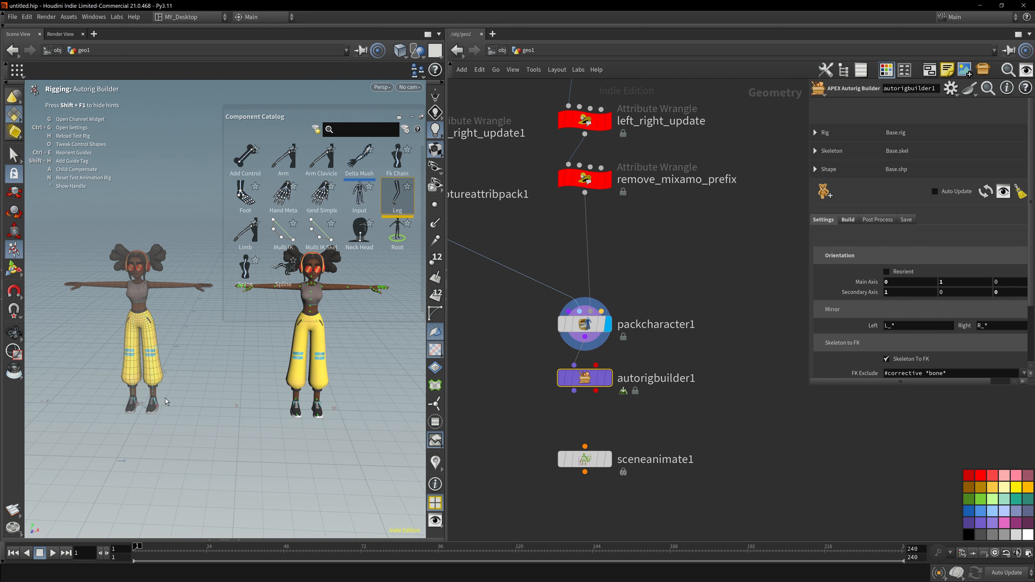
pyautogui.moveTo(809, 388); pyautogui.dragTo(706, 430)
pyautogui.click(744, 221)
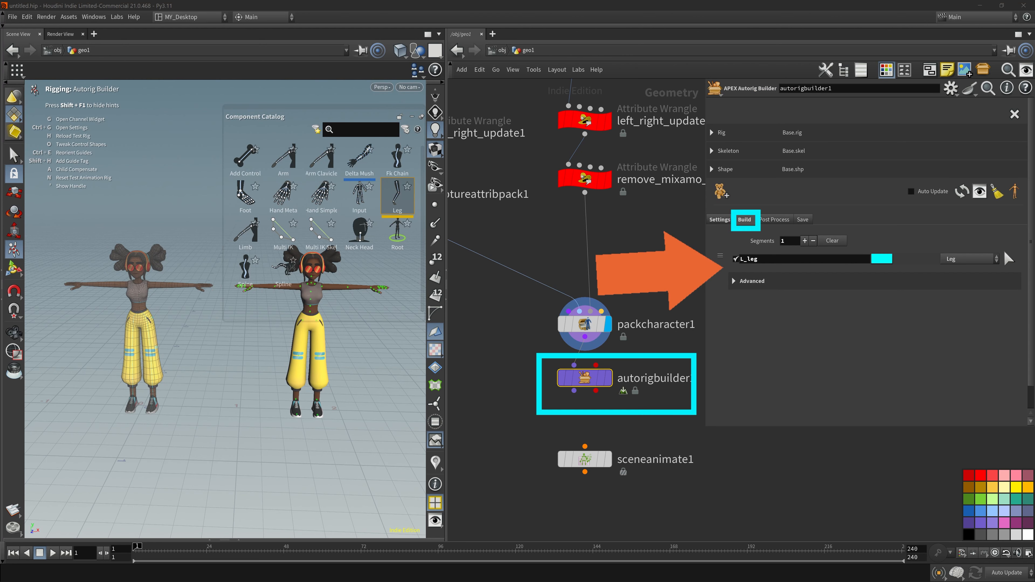
pyautogui.click(736, 283)
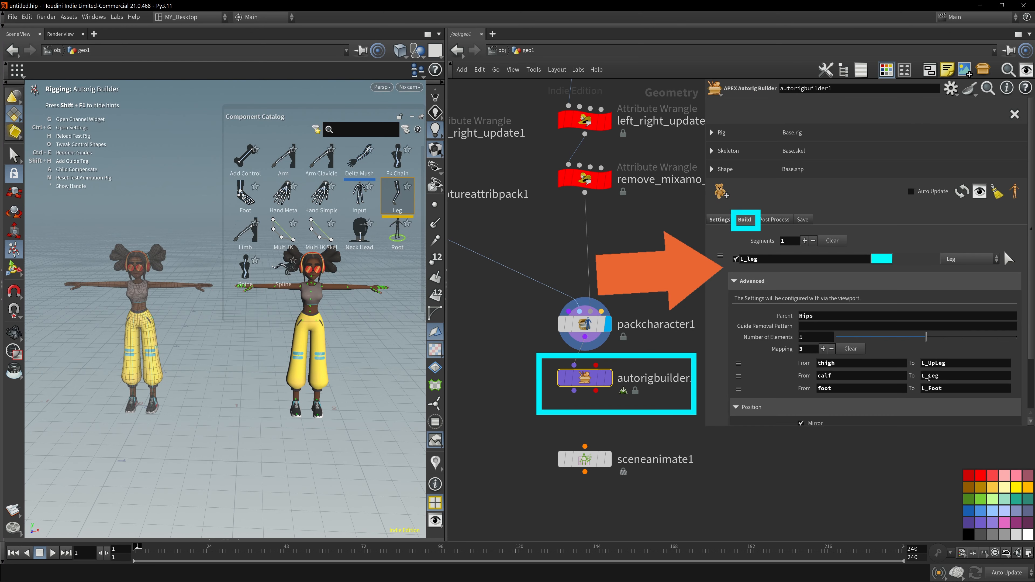
pyautogui.click(736, 407)
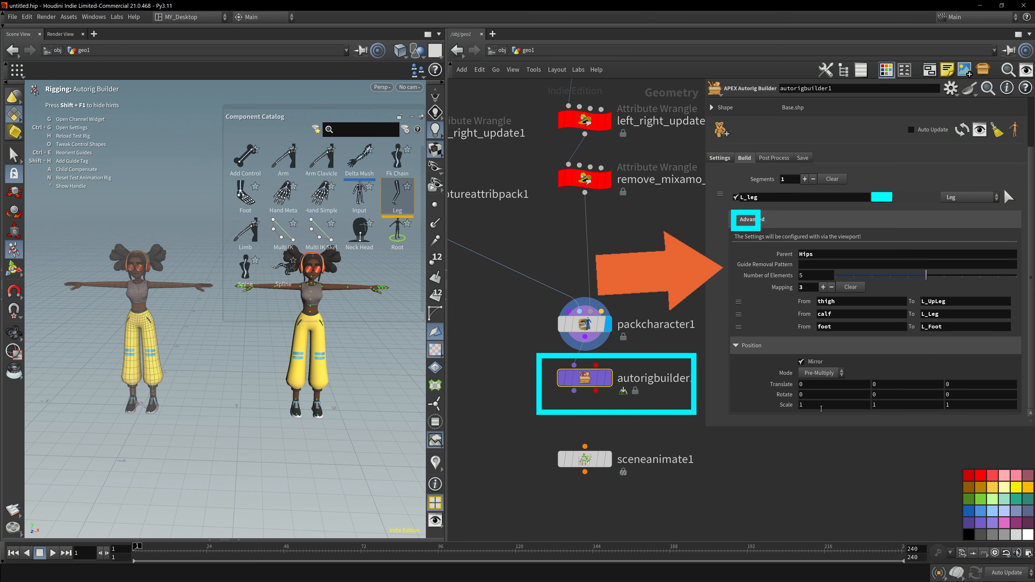
pyautogui.click(822, 405)
pyautogui.rightClick(355, 374)
pyautogui.keyDown('alt'); pyautogui.moveTo(346, 362); pyautogui.dragTo(357, 405, button='right'); pyautogui.keyUp('alt')
pyautogui.moveTo(357, 404)
pyautogui.keyDown('alt'); pyautogui.mouseDown()
pyautogui.moveTo(320, 389)
pyautogui.moveTo(347, 395)
pyautogui.mouseUp(); pyautogui.keyUp('alt')
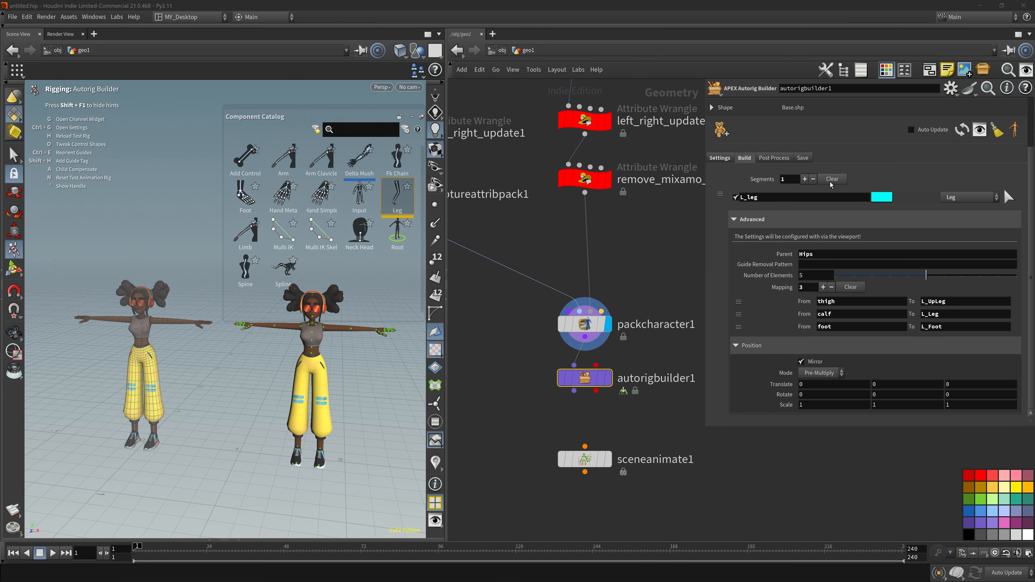
# Clear the build segments of autorigbuilder1 and display the node, accepting the settings suggested from the skeleton
pyautogui.click(831, 182)
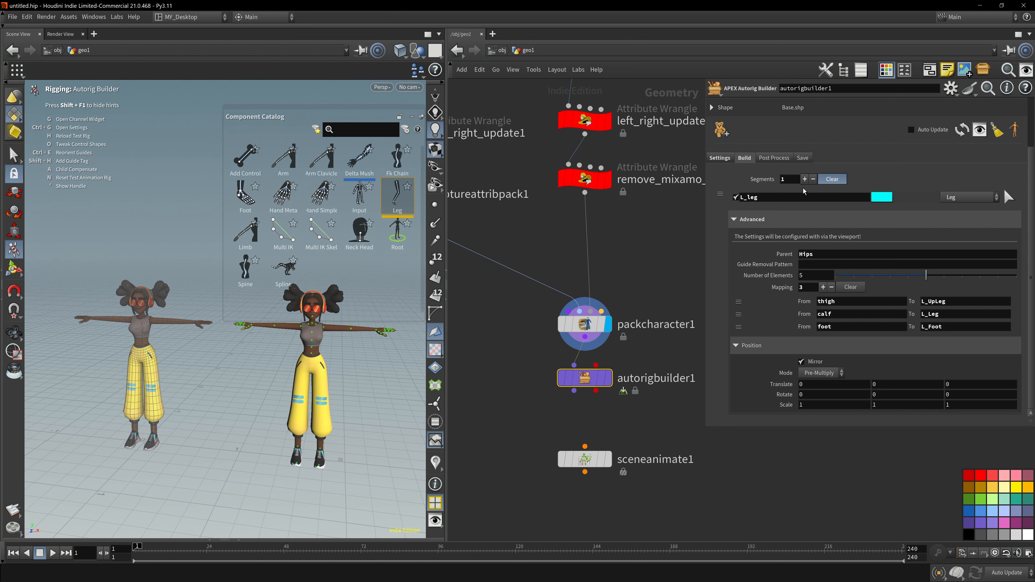
pyautogui.click(610, 378)
pyautogui.click(975, 248)
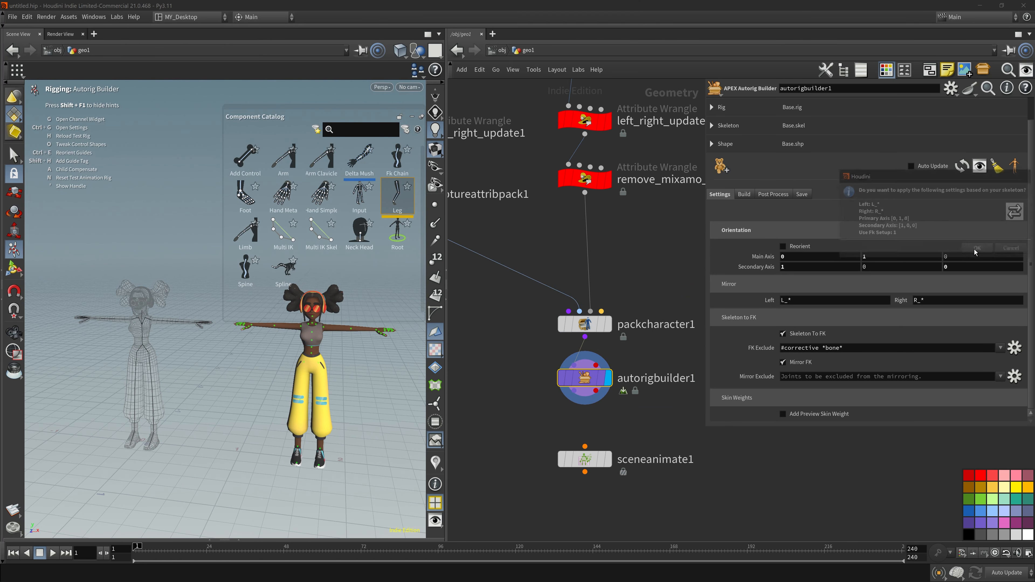
pyautogui.click(740, 194)
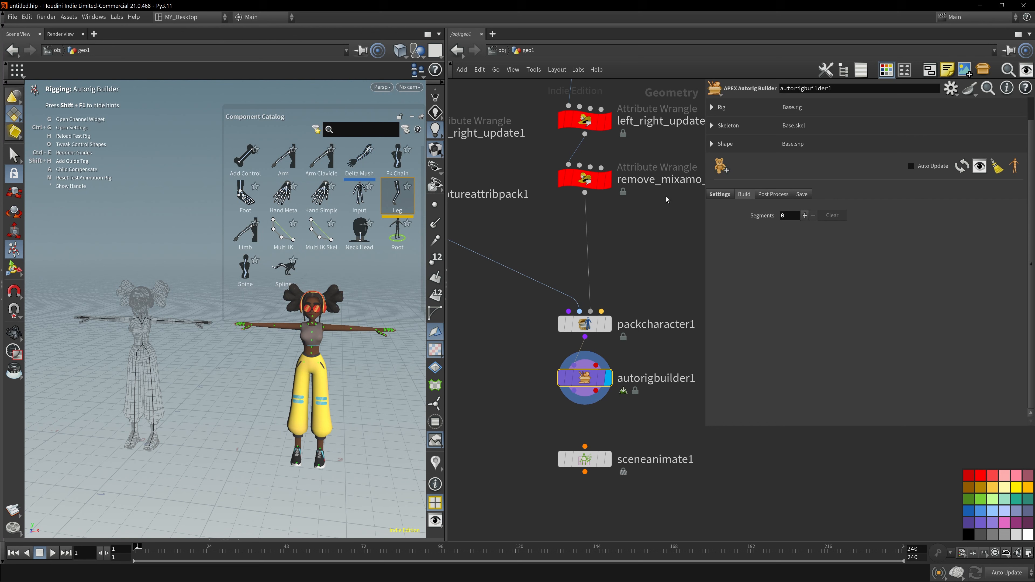
pyautogui.click(719, 195)
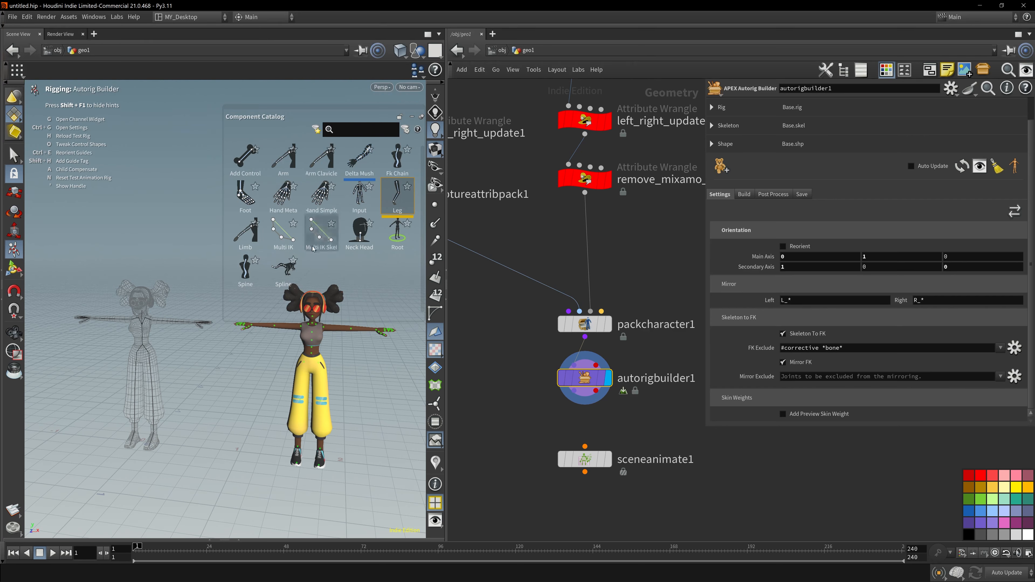
# Add the Leg component from the Component Catalog to the left upper leg of the proxy character
pyautogui.moveTo(268, 216); pyautogui.dragTo(154, 360)
pyautogui.press('alt')
pyautogui.keyDown('alt'); pyautogui.moveTo(337, 397); pyautogui.dragTo(325, 482); pyautogui.keyUp('alt')
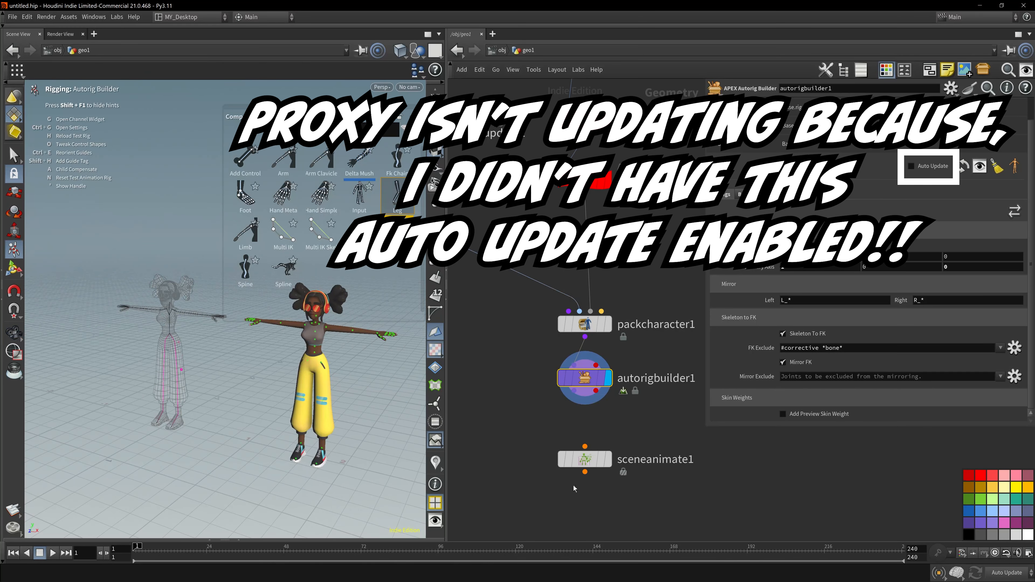
# Save the scene under the file name REC AutoRig Builder
pyautogui.press('Escape')
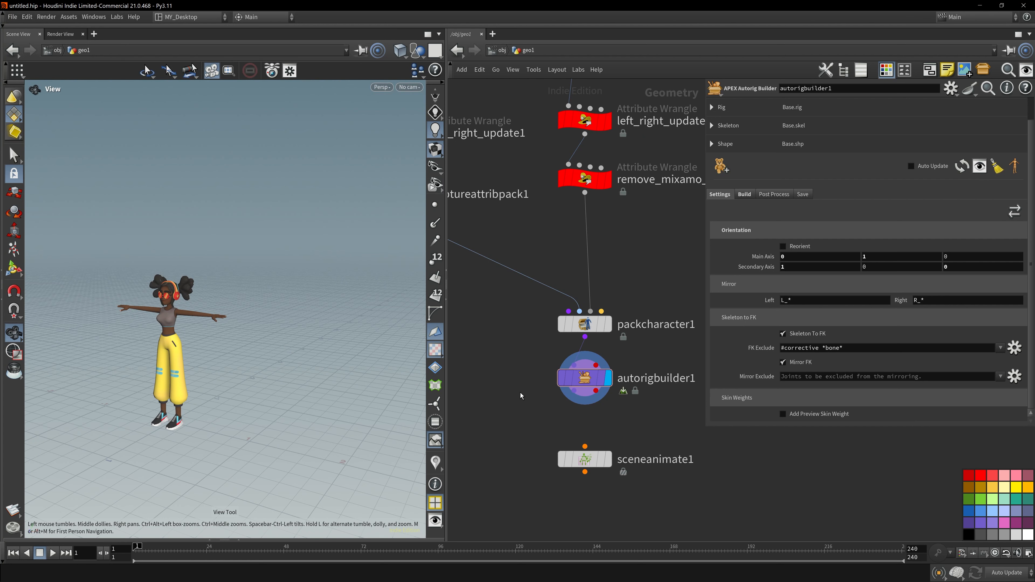
pyautogui.scroll(5, 260, 346)
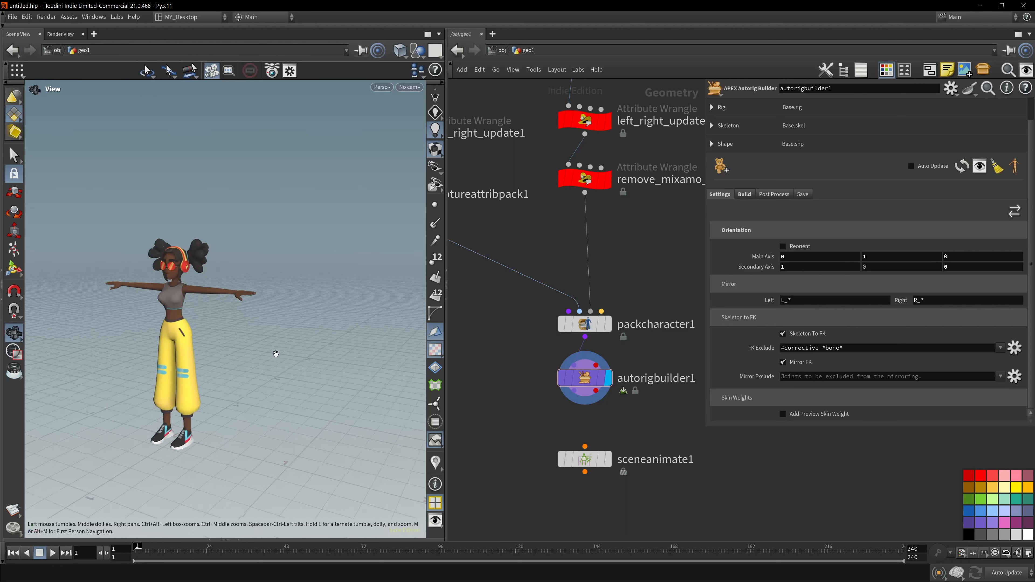
pyautogui.hotkey('ctrl', 'shift', 's')
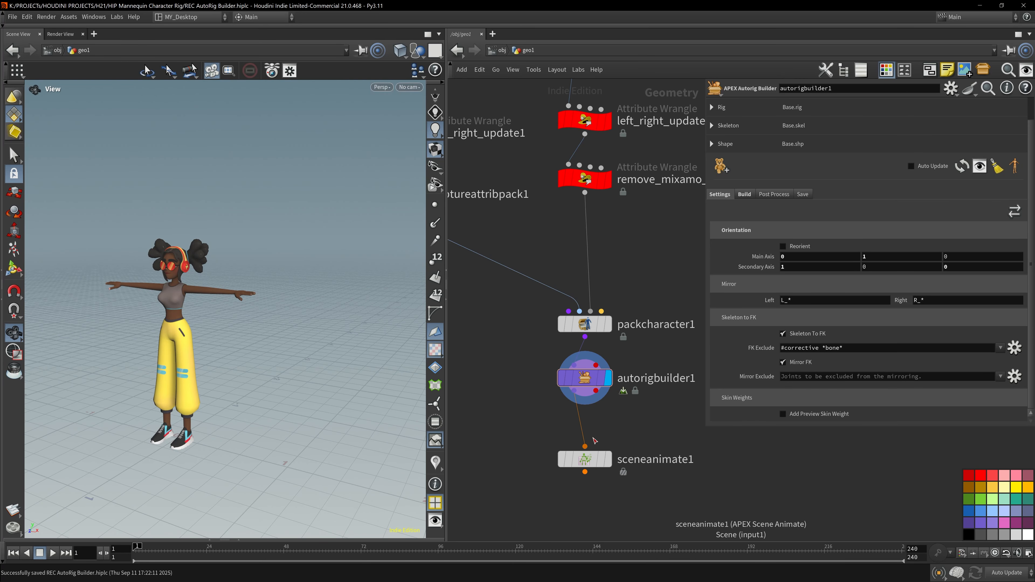
# Connect autorigbuilder1 to sceneanimate1 and display the Scene Animate node with its Animate state active in the viewport
pyautogui.moveTo(645, 427); pyautogui.dragTo(573, 512)
pyautogui.press('r')
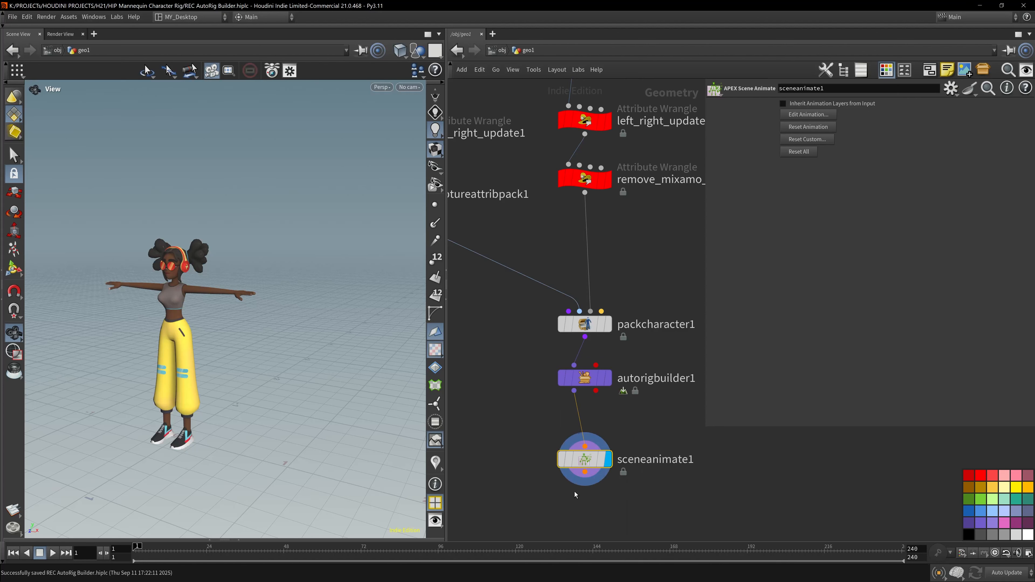
pyautogui.moveTo(230, 306); pyautogui.dragTo(262, 327)
pyautogui.press('Return')
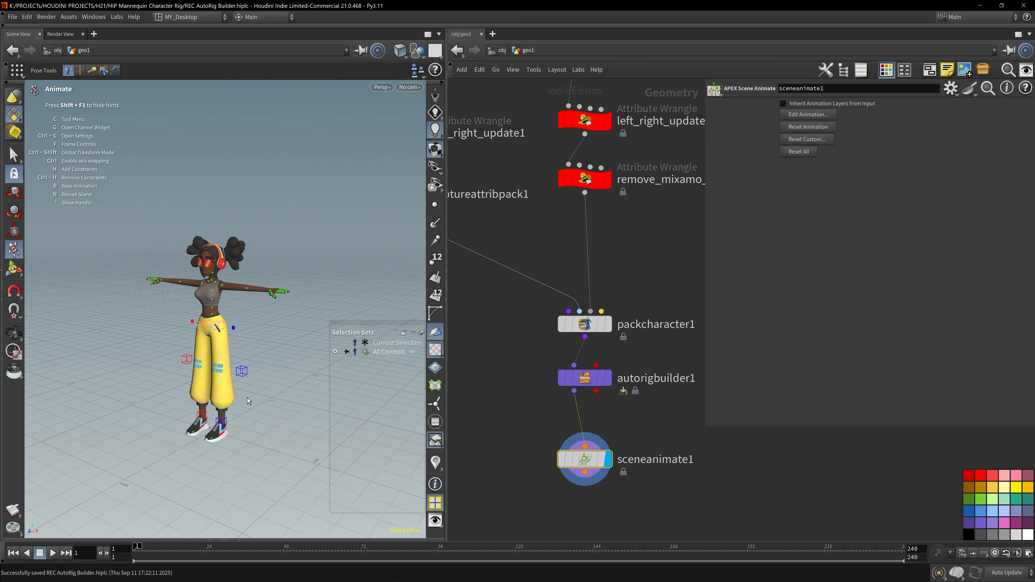
# Move the left foot's IK control up about 0.4 and forward about 0.35 to bend the left knee
pyautogui.scroll(4, 263, 351)
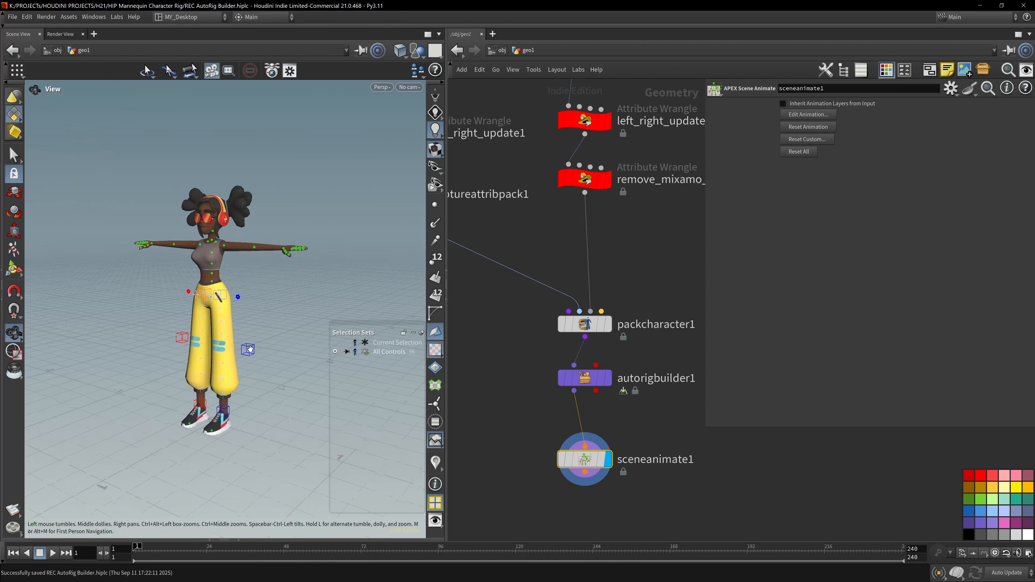
pyautogui.keyDown('alt'); pyautogui.moveTo(274, 312); pyautogui.dragTo(312, 305); pyautogui.keyUp('alt')
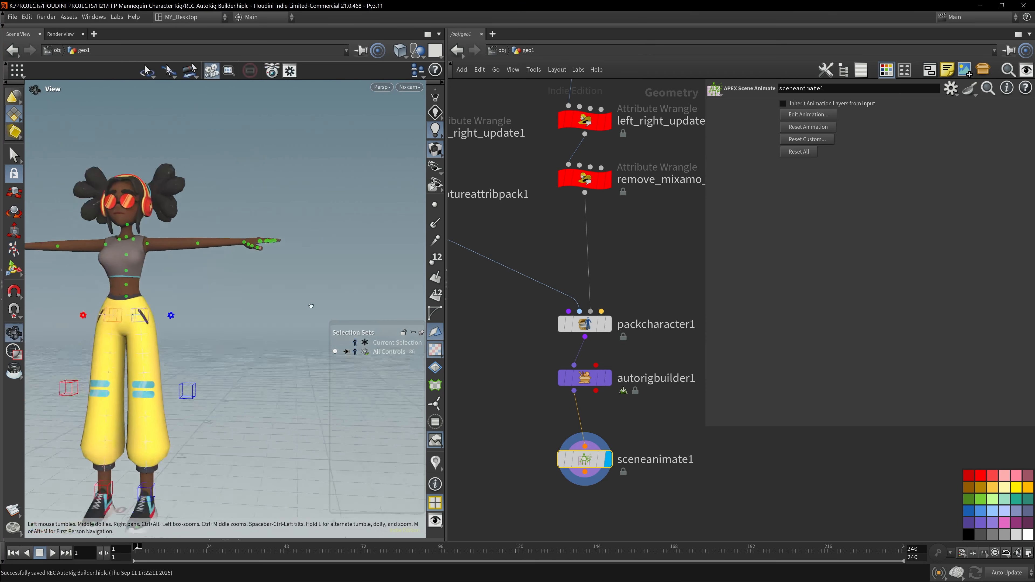
pyautogui.keyDown('alt'); pyautogui.moveTo(220, 332); pyautogui.dragTo(314, 316, button='right'); pyautogui.keyUp('alt')
pyautogui.click(270, 357)
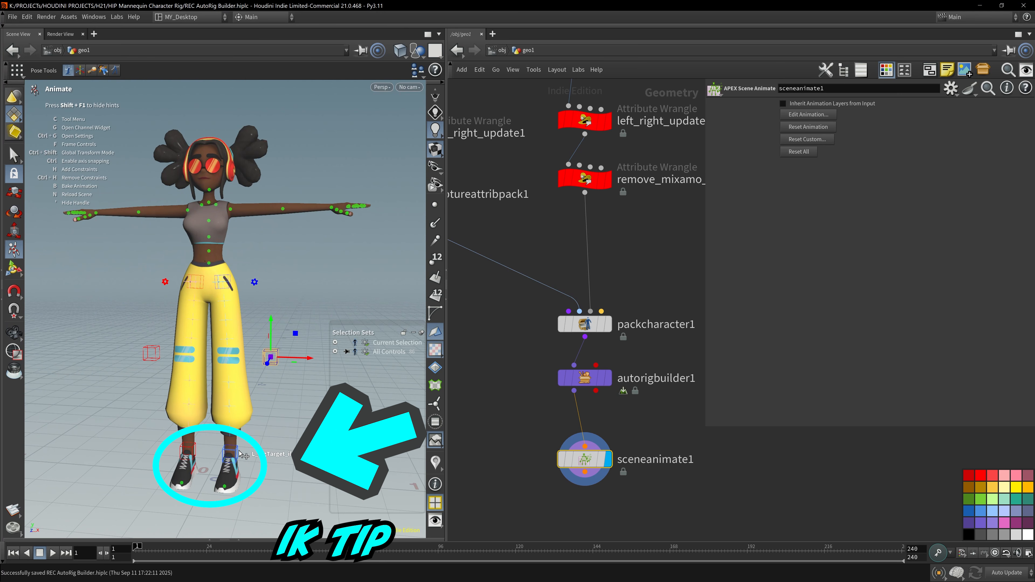
pyautogui.click(231, 454)
pyautogui.keyDown('alt'); pyautogui.moveTo(241, 454); pyautogui.dragTo(174, 423); pyautogui.keyUp('alt')
pyautogui.keyDown('alt'); pyautogui.moveTo(173, 423); pyautogui.dragTo(45, 411, button='right'); pyautogui.keyUp('alt')
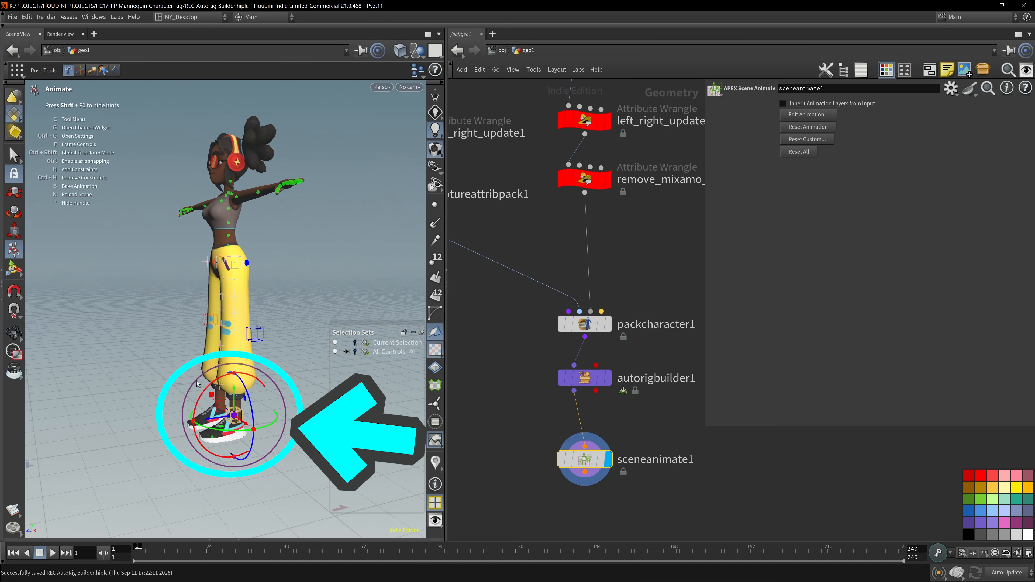
pyautogui.moveTo(205, 388); pyautogui.dragTo(215, 304)
pyautogui.keyDown('alt'); pyautogui.moveTo(213, 314); pyautogui.dragTo(273, 318, button='right'); pyautogui.keyUp('alt')
pyautogui.keyDown('alt'); pyautogui.moveTo(318, 264); pyautogui.dragTo(306, 272); pyautogui.keyUp('alt')
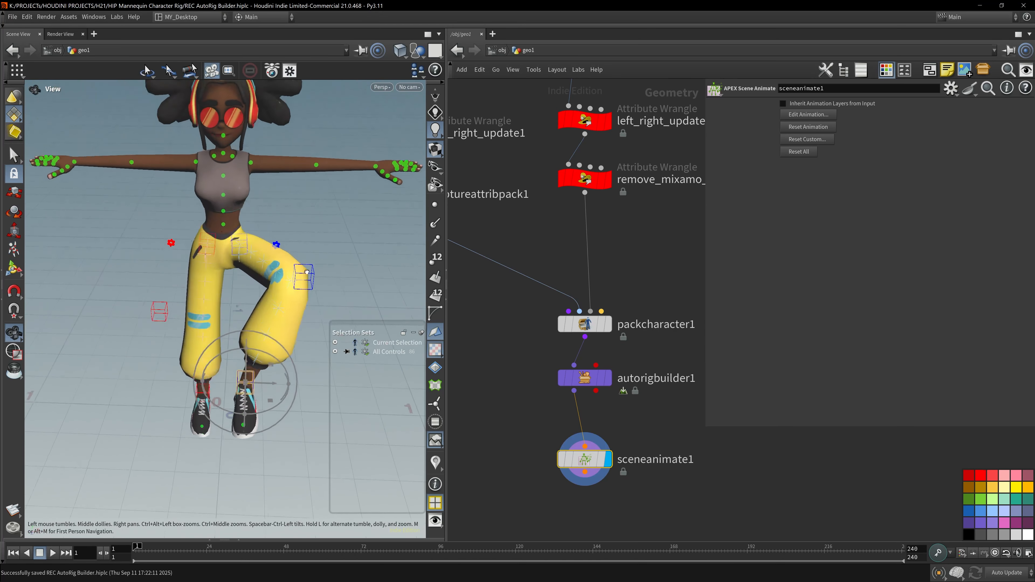
# Set the viewport shading to Flat Wire Shaded and widen the viewport pane to see the whole character
pyautogui.click(400, 51)
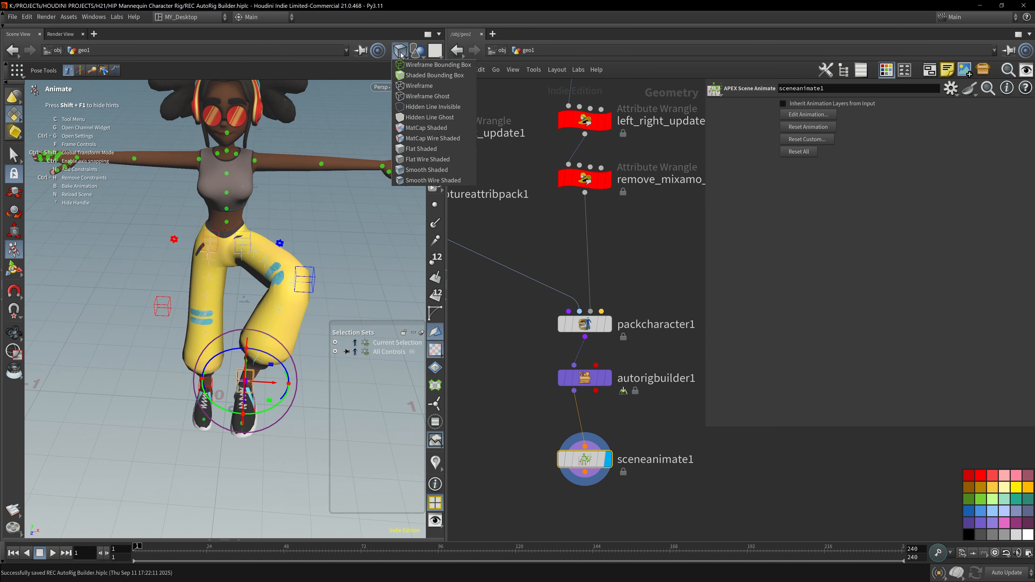
pyautogui.click(433, 159)
pyautogui.moveTo(330, 278)
pyautogui.keyDown('alt'); pyautogui.mouseDown()
pyautogui.moveTo(350, 294)
pyautogui.moveTo(256, 215)
pyautogui.mouseUp(); pyautogui.keyUp('alt')
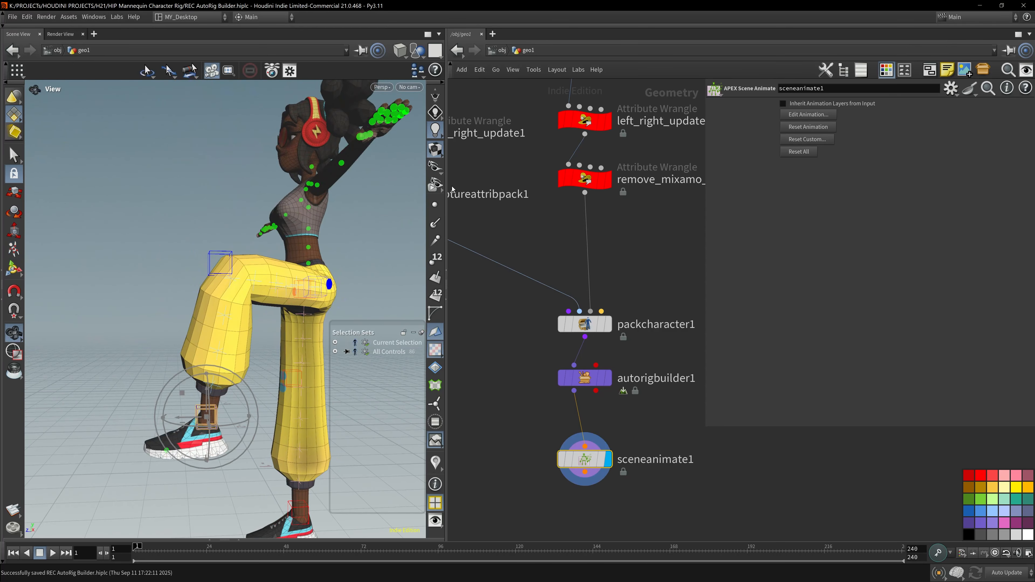
pyautogui.moveTo(446, 179); pyautogui.dragTo(557, 192)
pyautogui.keyDown('alt'); pyautogui.moveTo(331, 240); pyautogui.dragTo(335, 231); pyautogui.keyUp('alt')
pyautogui.keyDown('alt'); pyautogui.moveTo(335, 231); pyautogui.dragTo(388, 231, button='middle'); pyautogui.keyUp('alt')
pyautogui.keyDown('alt'); pyautogui.moveTo(387, 231); pyautogui.dragTo(415, 242); pyautogui.keyUp('alt')
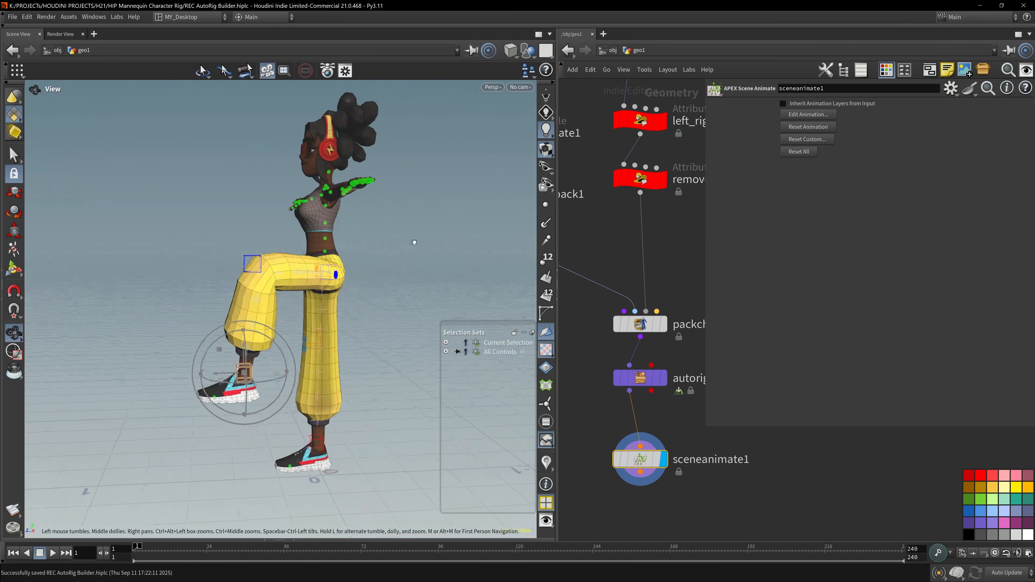
# Move the left leg's pole vector control forward, away from the bent knee
pyautogui.press('Escape')
pyautogui.click(238, 260)
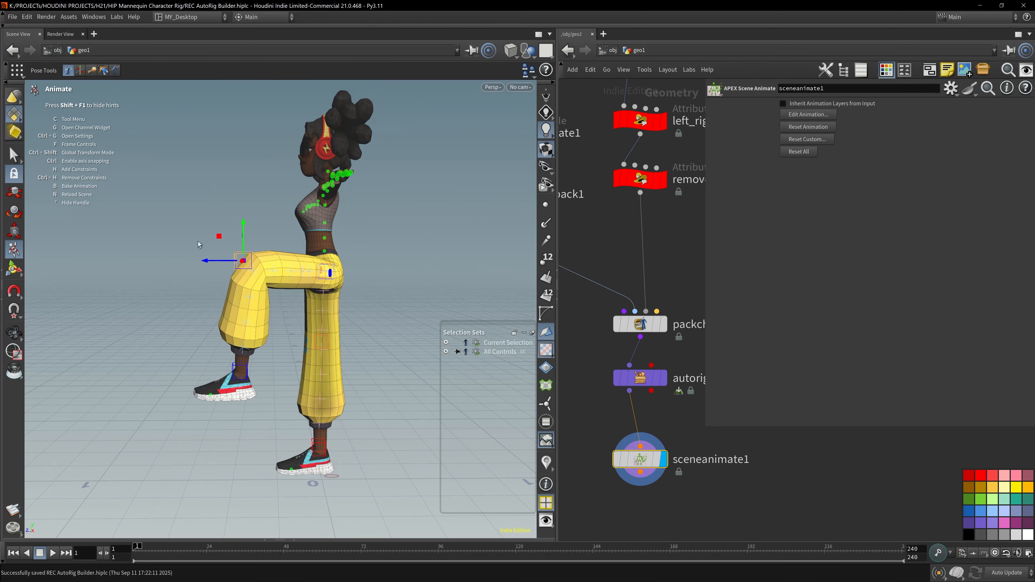
pyautogui.keyDown('alt'); pyautogui.moveTo(338, 261); pyautogui.dragTo(274, 252); pyautogui.keyUp('alt')
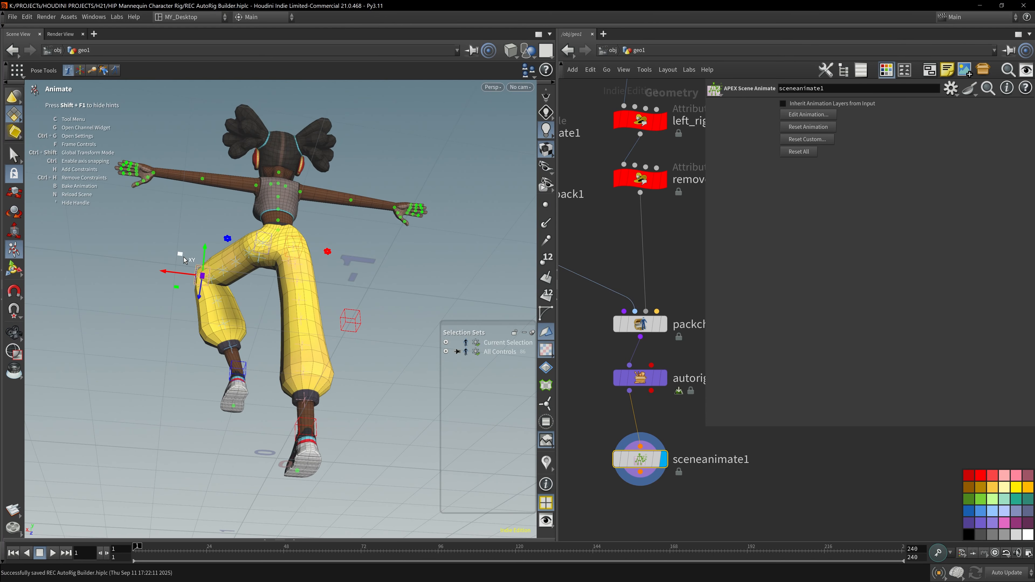
pyautogui.keyDown('alt'); pyautogui.moveTo(195, 265); pyautogui.dragTo(367, 338); pyautogui.keyUp('alt')
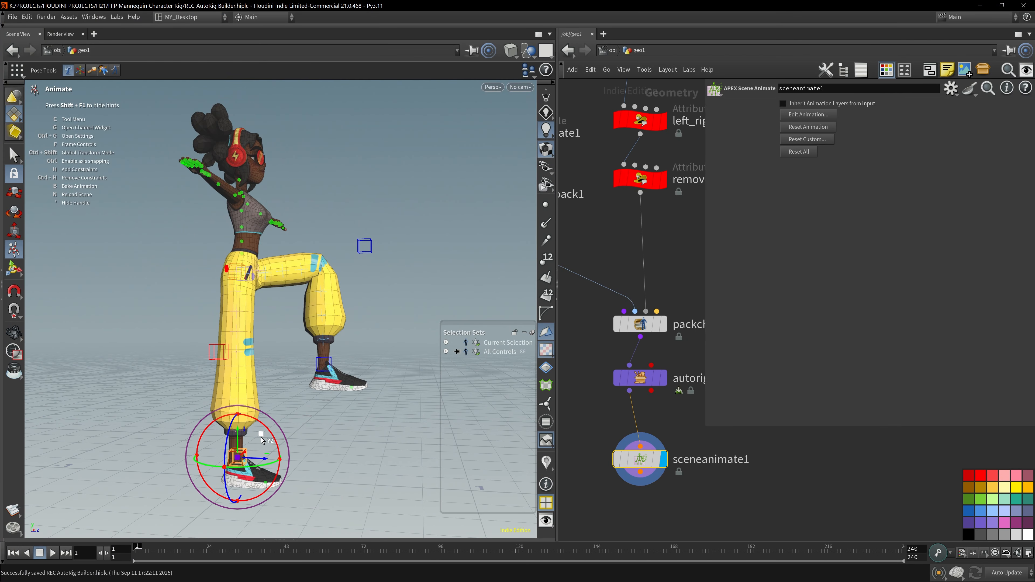
# Raise the right foot's IK control up and forward, level with the left foot, to test the right knee bend
pyautogui.moveTo(260, 439); pyautogui.dragTo(292, 383)
pyautogui.keyDown('alt'); pyautogui.moveTo(292, 383); pyautogui.dragTo(492, 303); pyautogui.keyUp('alt')
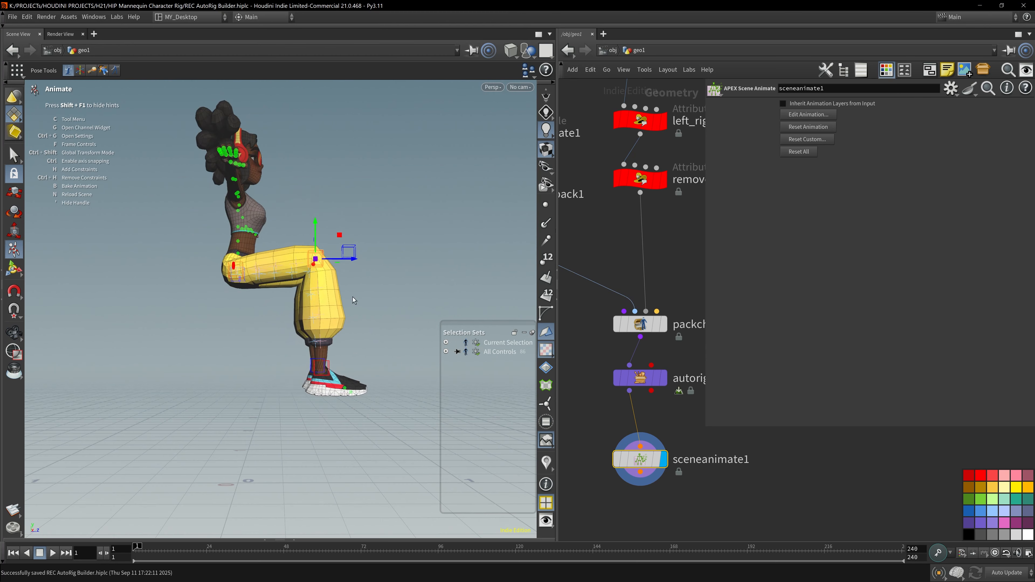
pyautogui.click(331, 374)
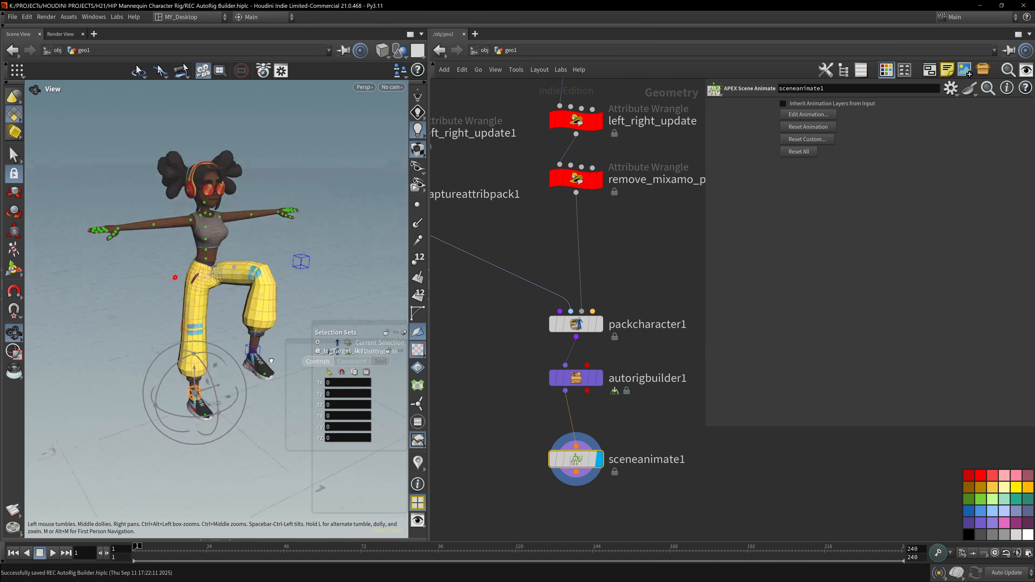
# Reposition the floating control parameters window and reset the left foot's IK control to its default values
pyautogui.press('Return')
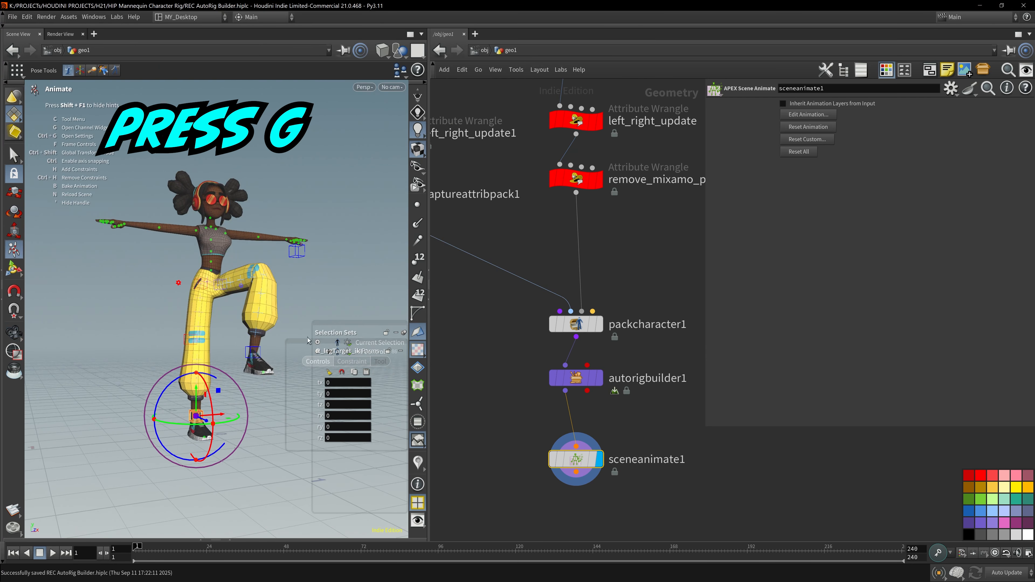
pyautogui.moveTo(307, 341); pyautogui.dragTo(275, 111)
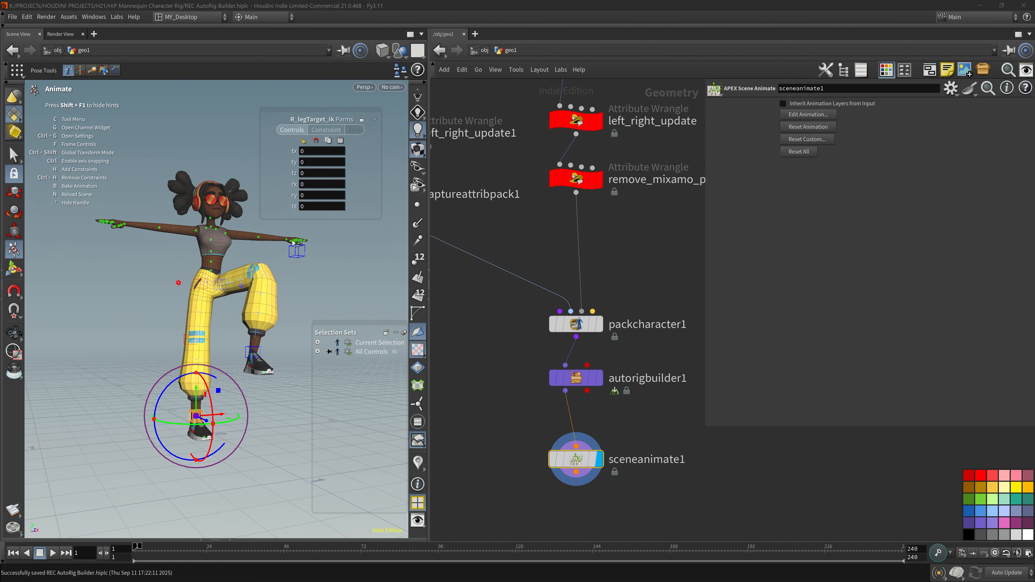
pyautogui.click(248, 352)
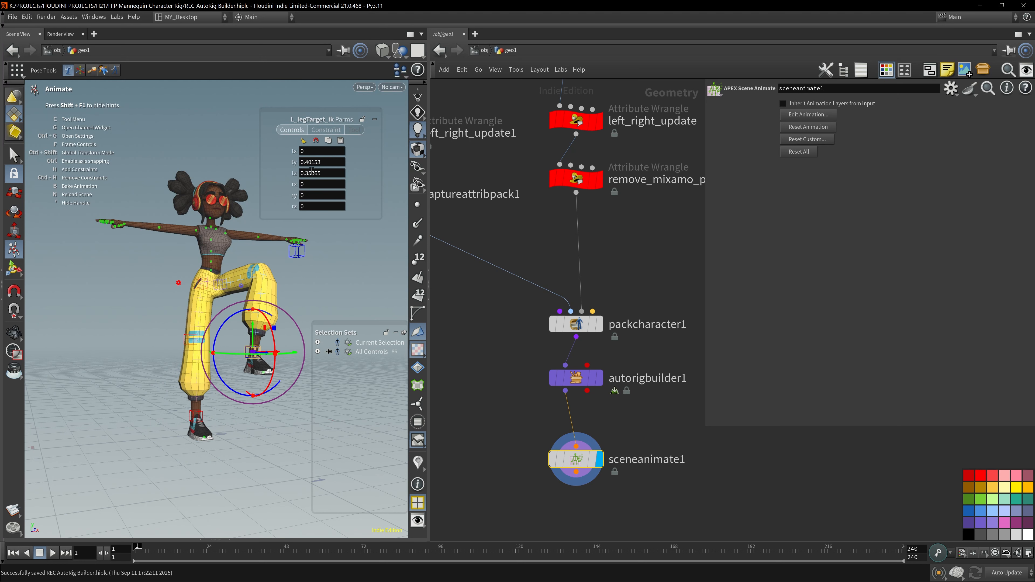
pyautogui.click(303, 141)
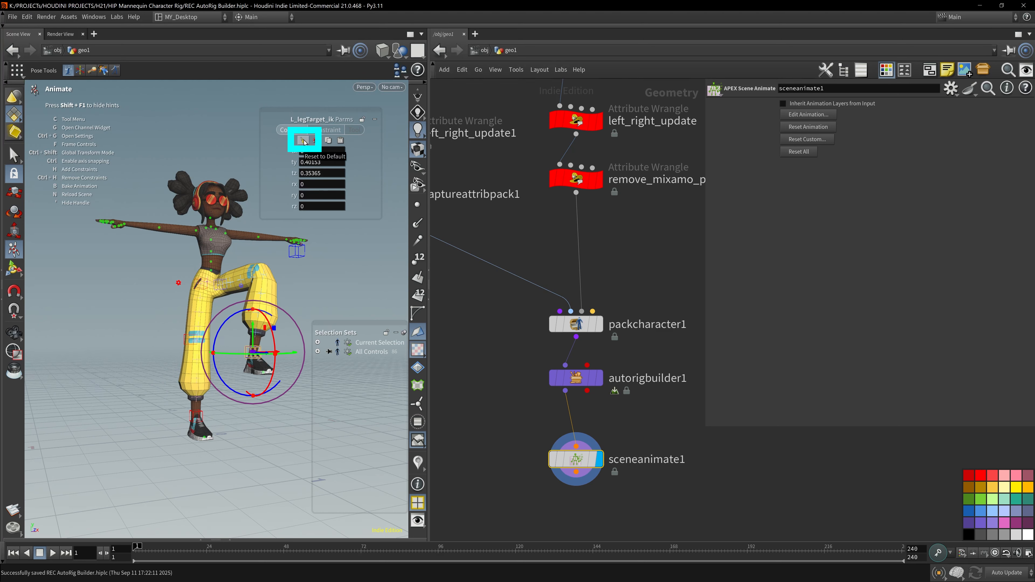
pyautogui.click(303, 143)
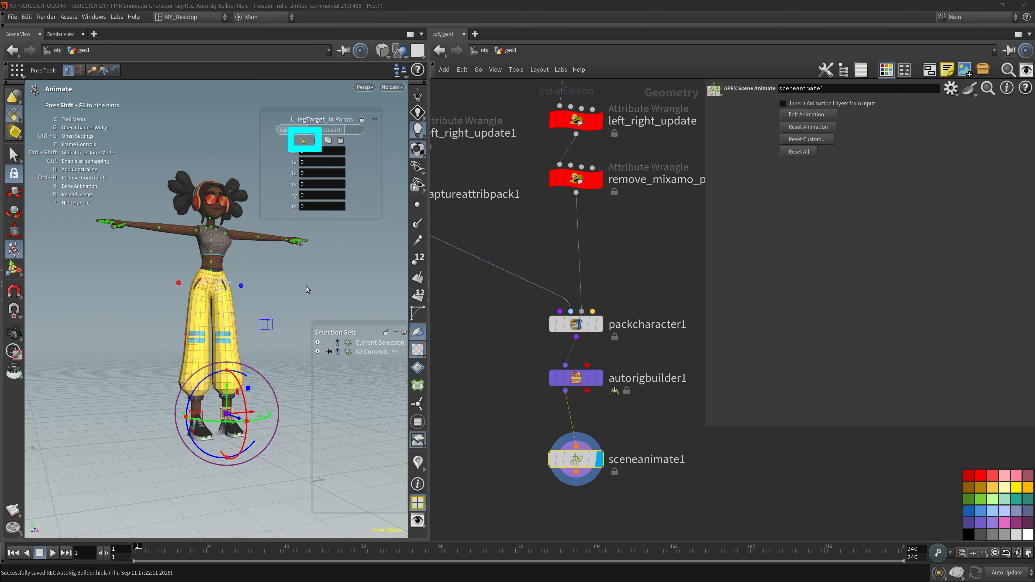
# Reset the left leg's pole vector control to its default values
pyautogui.keyDown('alt'); pyautogui.moveTo(308, 290); pyautogui.dragTo(149, 269); pyautogui.keyUp('alt')
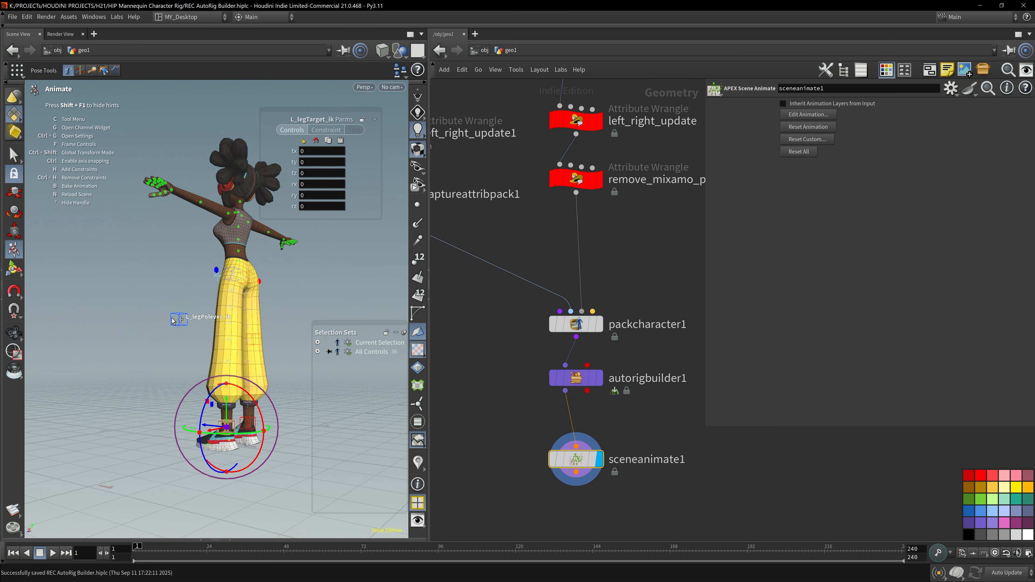
pyautogui.click(188, 305)
pyautogui.click(176, 317)
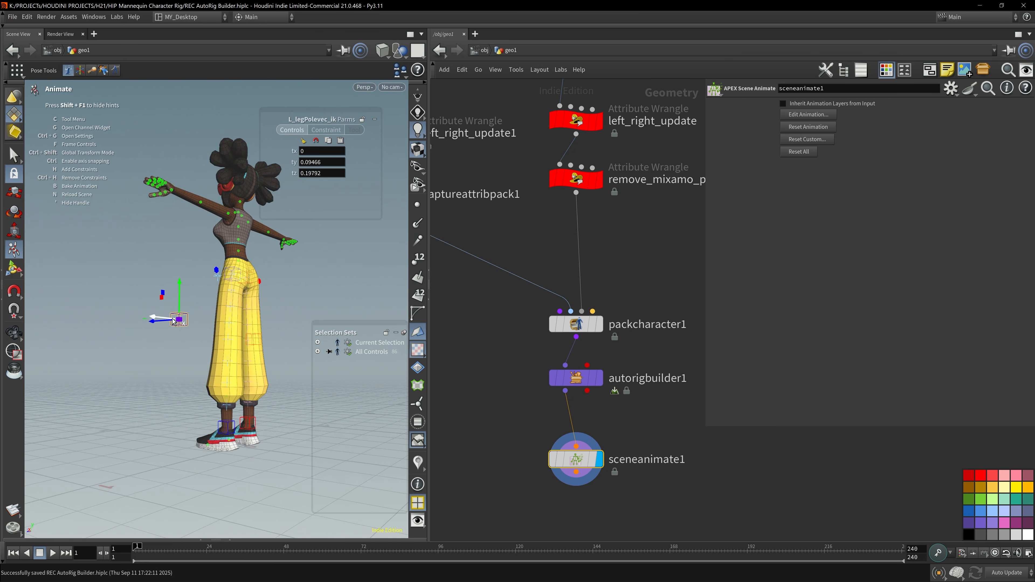
pyautogui.click(303, 142)
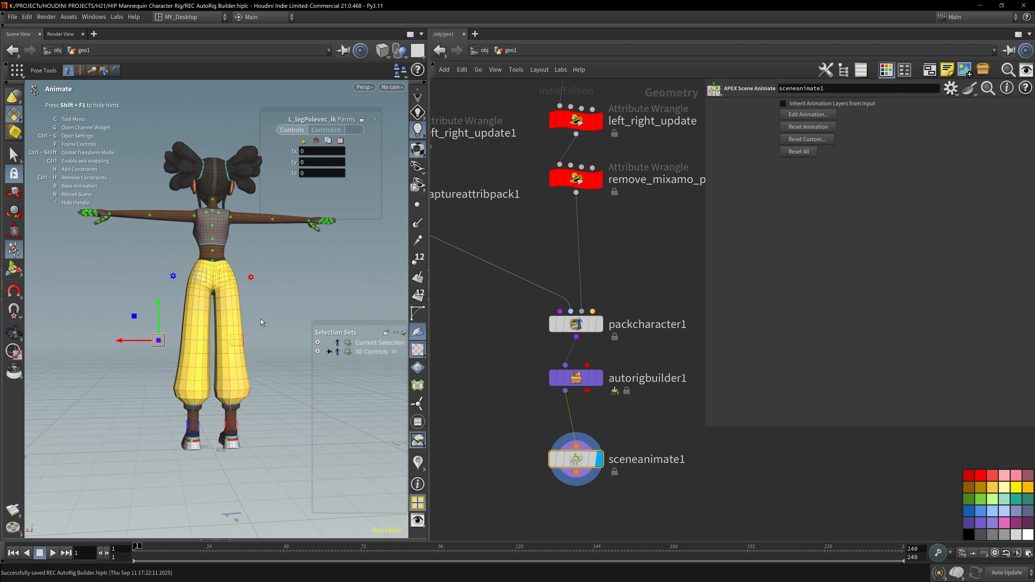
# Select the right leg's pole vector control and examine its placement in front of the knee from several angles
pyautogui.click(240, 338)
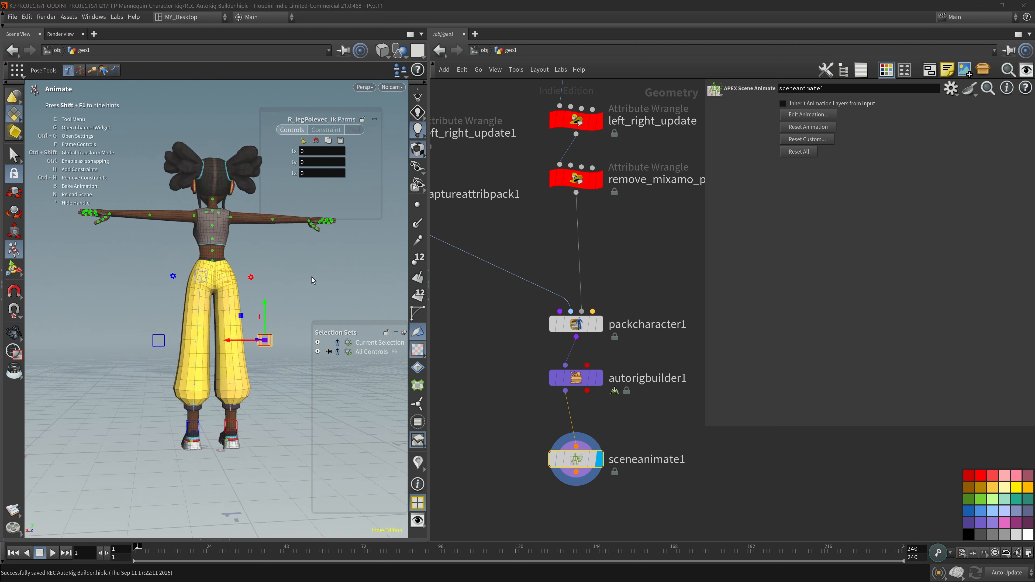
pyautogui.keyDown('alt'); pyautogui.moveTo(311, 277); pyautogui.dragTo(455, 298); pyautogui.keyUp('alt')
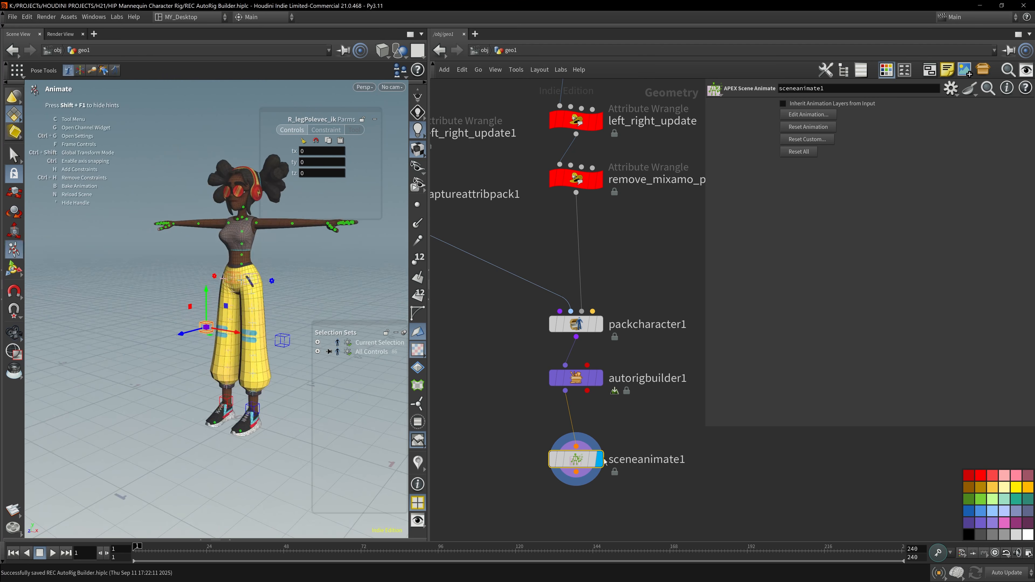
pyautogui.press('g')
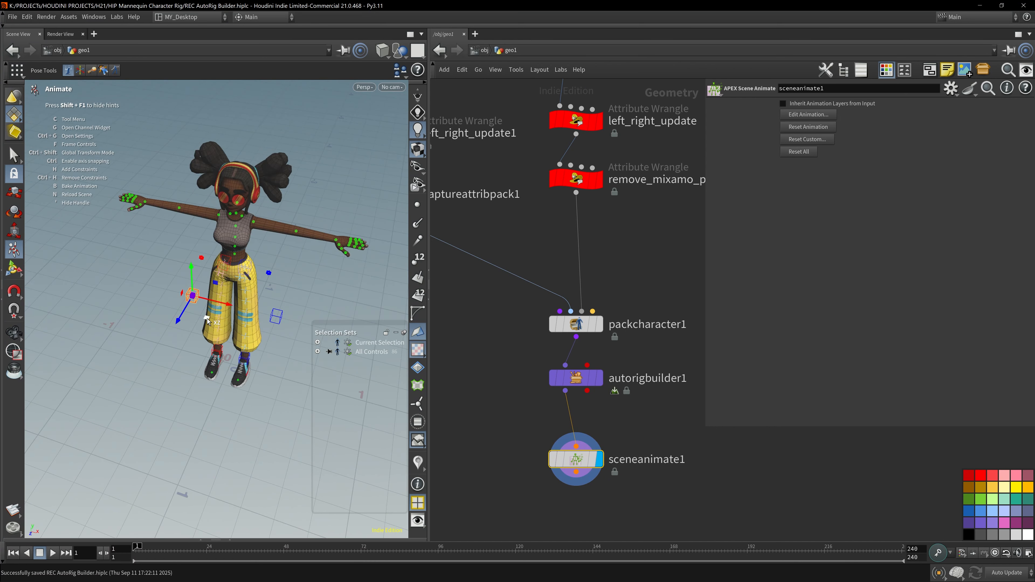
pyautogui.moveTo(208, 321); pyautogui.dragTo(237, 313)
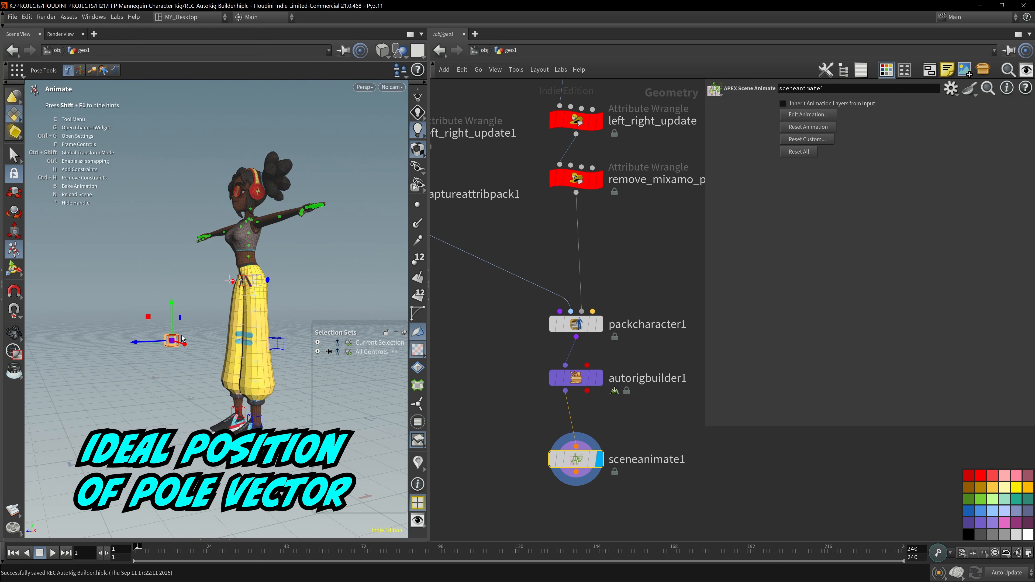
pyautogui.keyDown('alt'); pyautogui.moveTo(182, 338); pyautogui.dragTo(135, 320); pyautogui.keyUp('alt')
pyautogui.scroll(5, 179, 260)
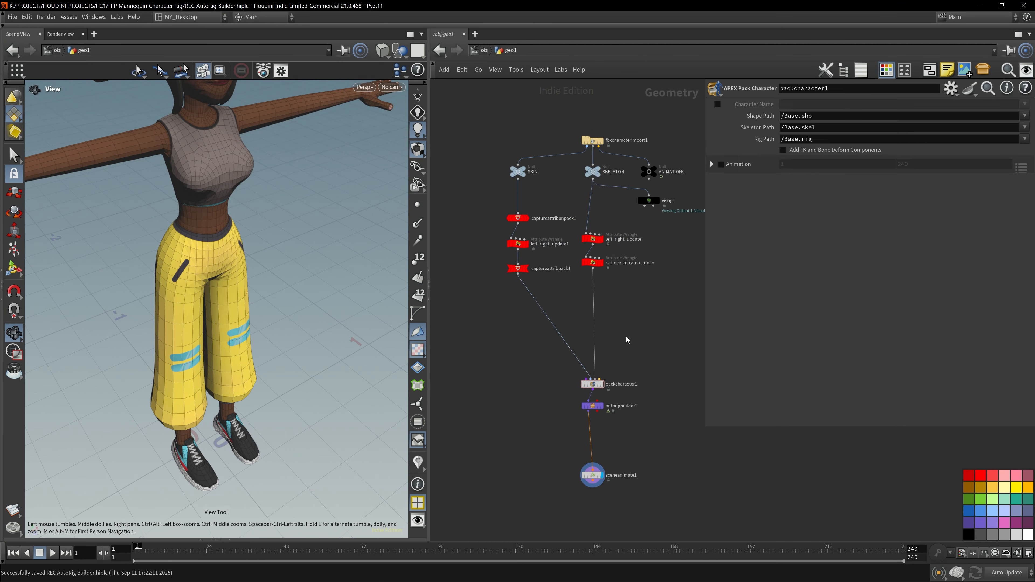
pyautogui.moveTo(269, 290); pyautogui.dragTo(221, 295)
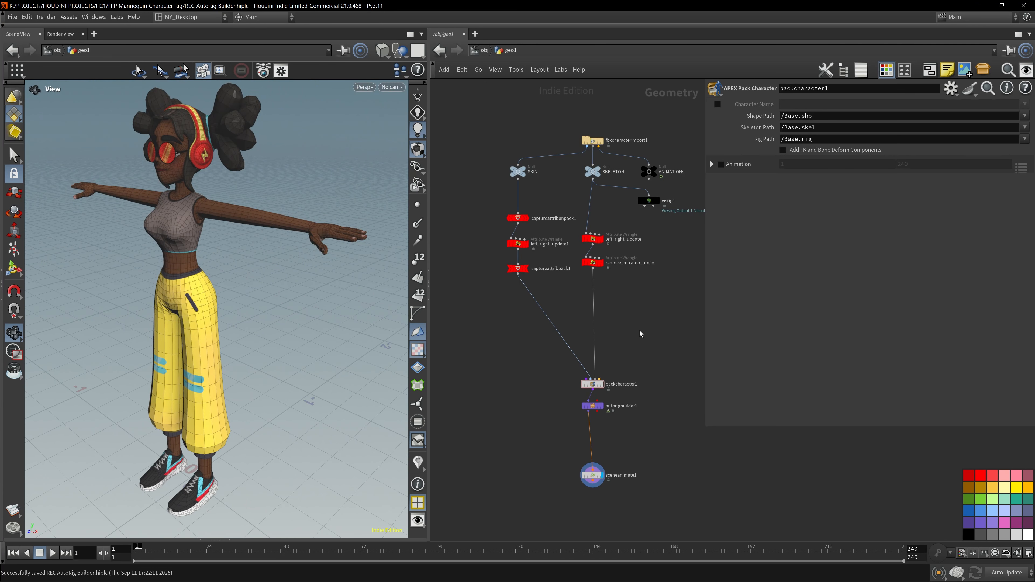
# Insert a Skeleton node on the wire between remove_mixamo_prefix and packcharacter1
pyautogui.press('Tab')
pyautogui.write('skele')
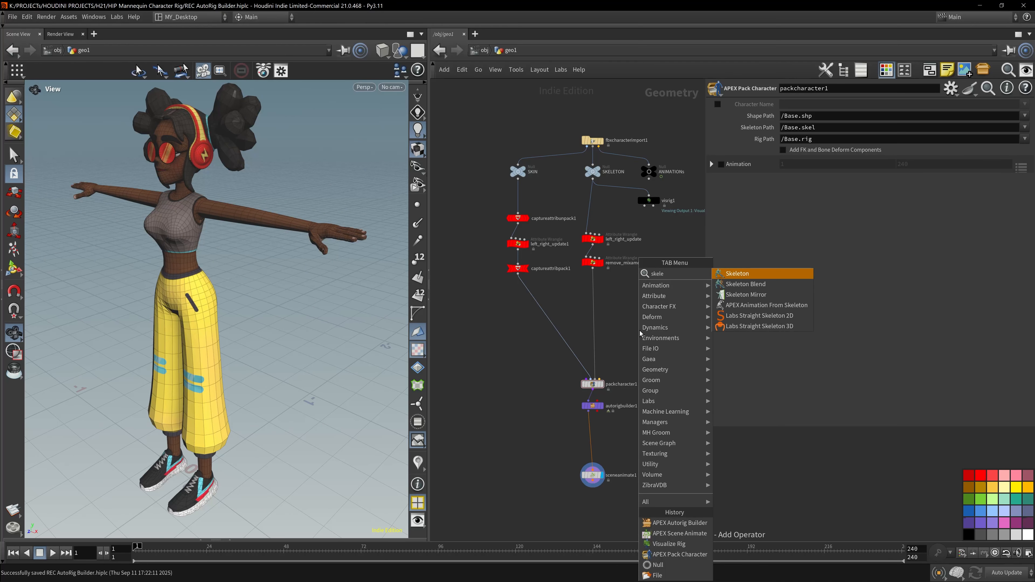
pyautogui.press('Return')
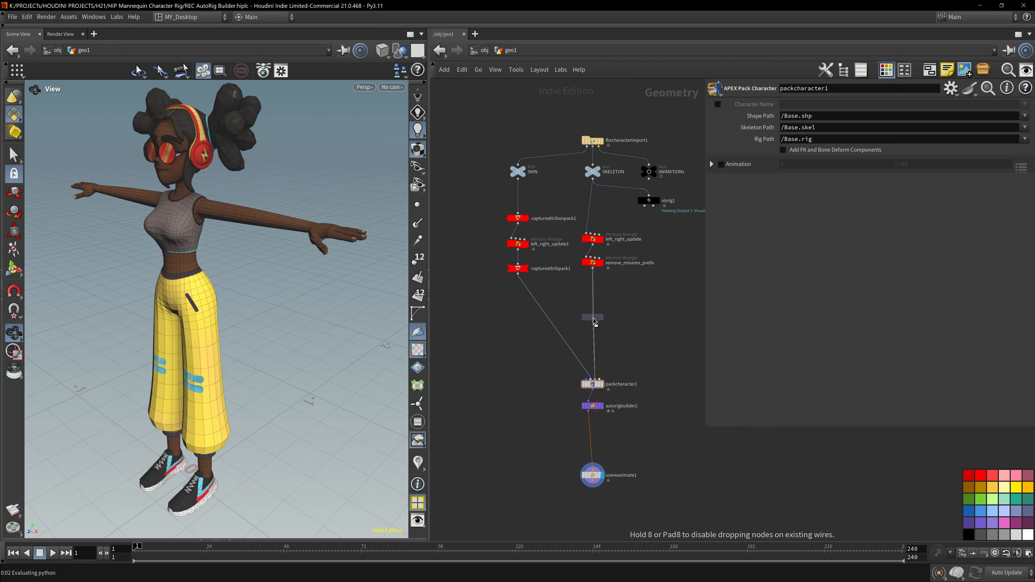
pyautogui.click(594, 320)
pyautogui.hotkey('ctrl', 's')
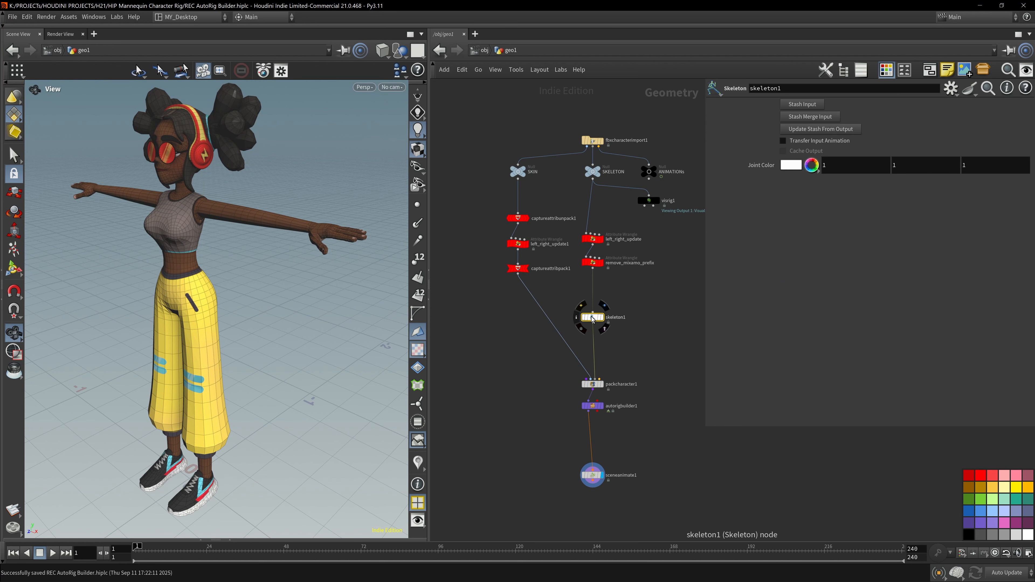
pyautogui.moveTo(589, 318); pyautogui.dragTo(592, 321)
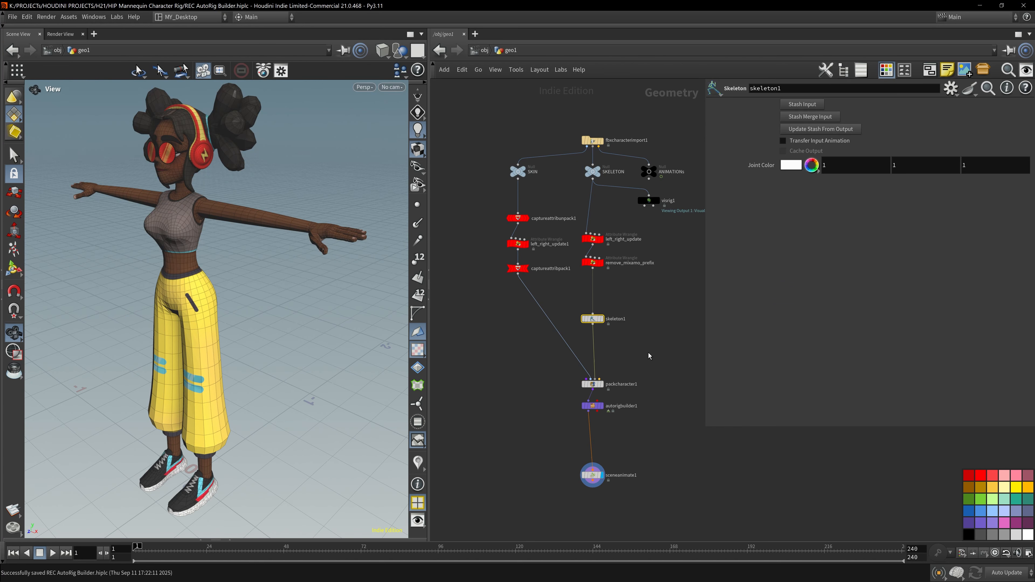
# Display the skeleton1 node with captureattribpack1 as a template and widen the viewport pane
pyautogui.moveTo(216, 277); pyautogui.dragTo(185, 262)
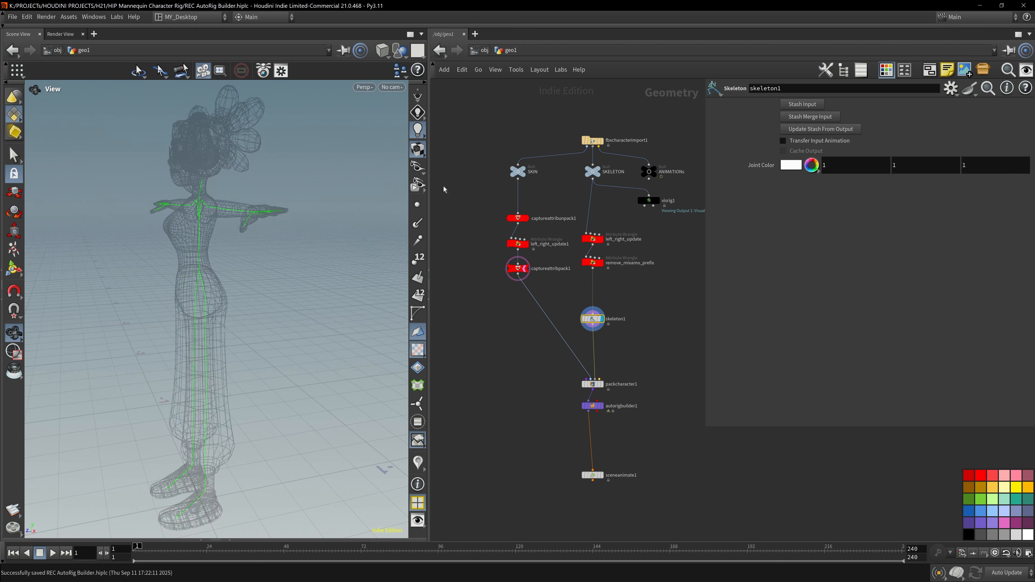
pyautogui.moveTo(432, 199); pyautogui.dragTo(518, 199)
pyautogui.scroll(5, 645, 286)
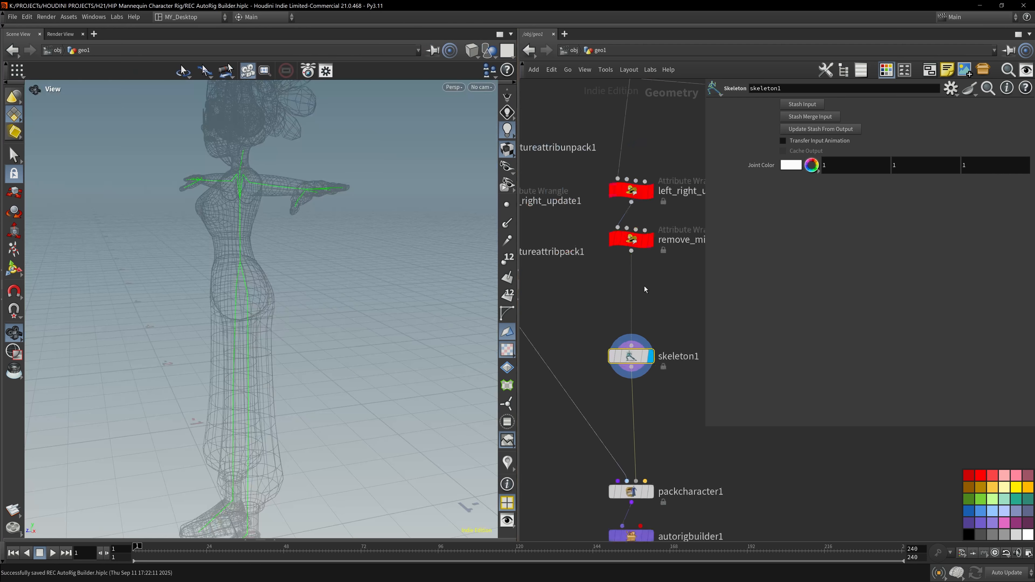
pyautogui.scroll(-4, 648, 285)
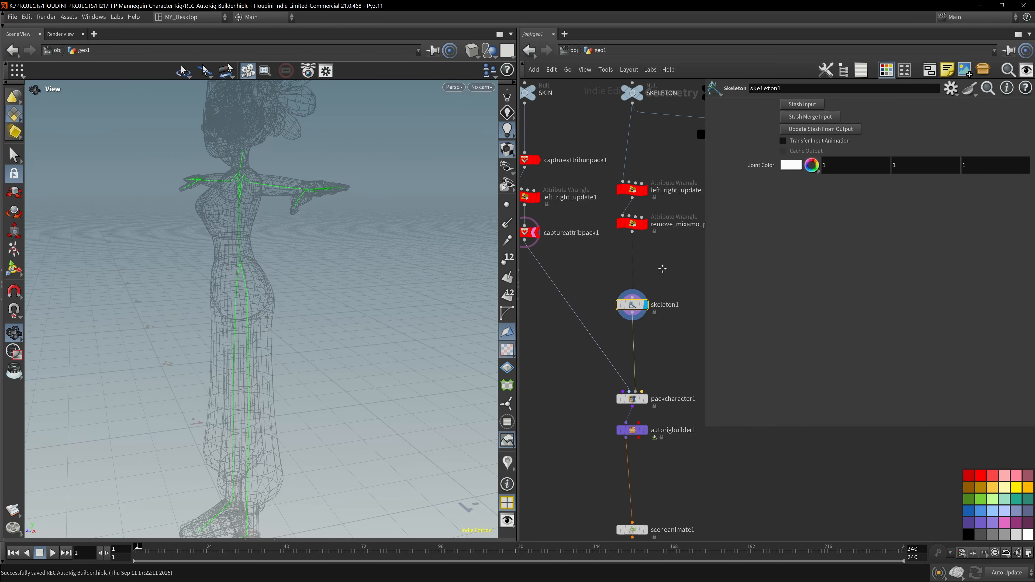
# Show the joint name labels in the viewport and set the guide font size to Large
pyautogui.moveTo(342, 265); pyautogui.dragTo(338, 237)
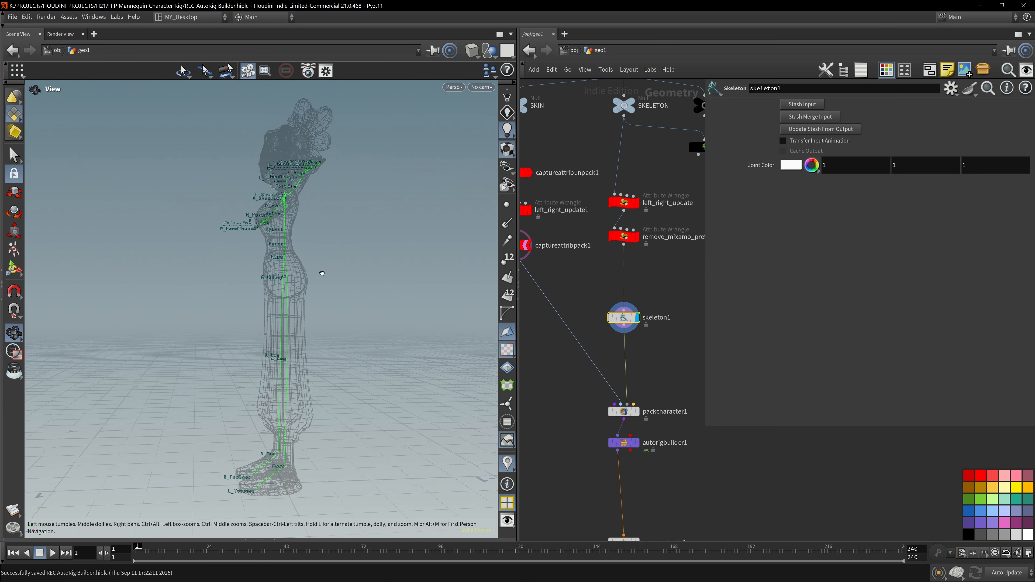
pyautogui.moveTo(390, 284); pyautogui.dragTo(350, 275)
pyautogui.press('d')
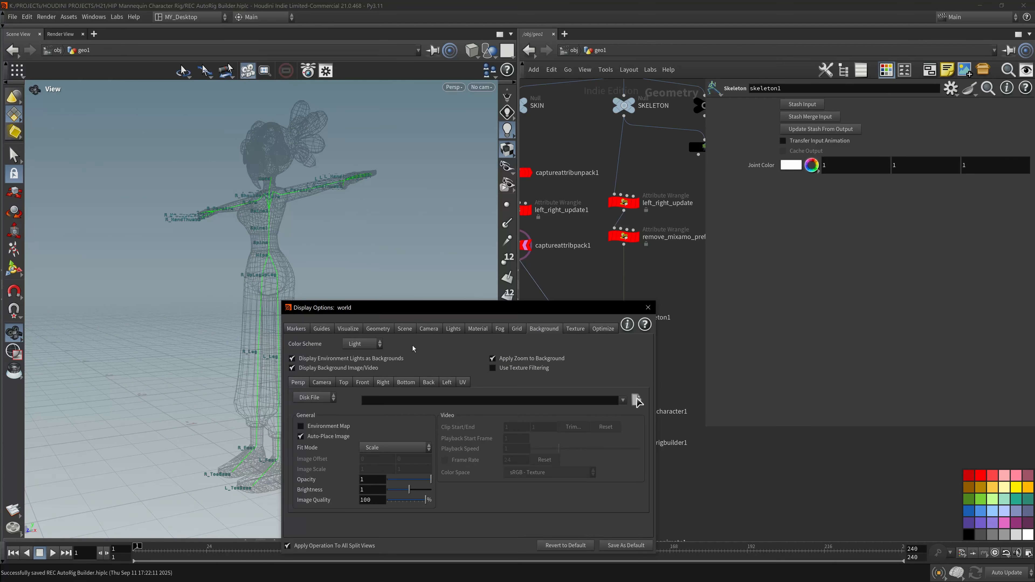
pyautogui.click(321, 329)
pyautogui.click(504, 482)
pyautogui.click(501, 526)
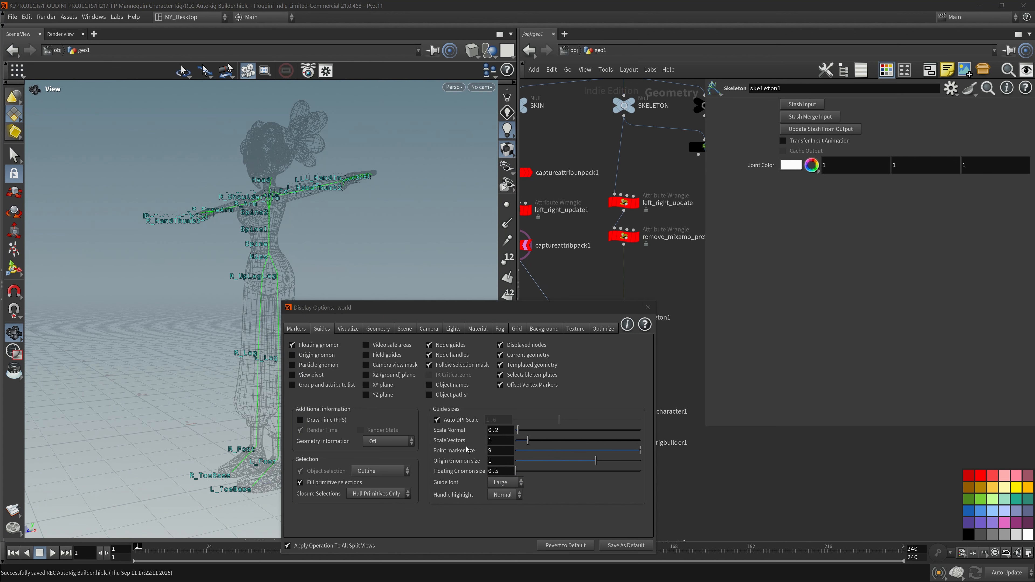
pyautogui.click(647, 308)
# Split the viewport into side-by-side Right and Persp views and set the background color scheme to Dark
pyautogui.moveTo(317, 265); pyautogui.dragTo(352, 260)
pyautogui.hotkey('space', 'b')
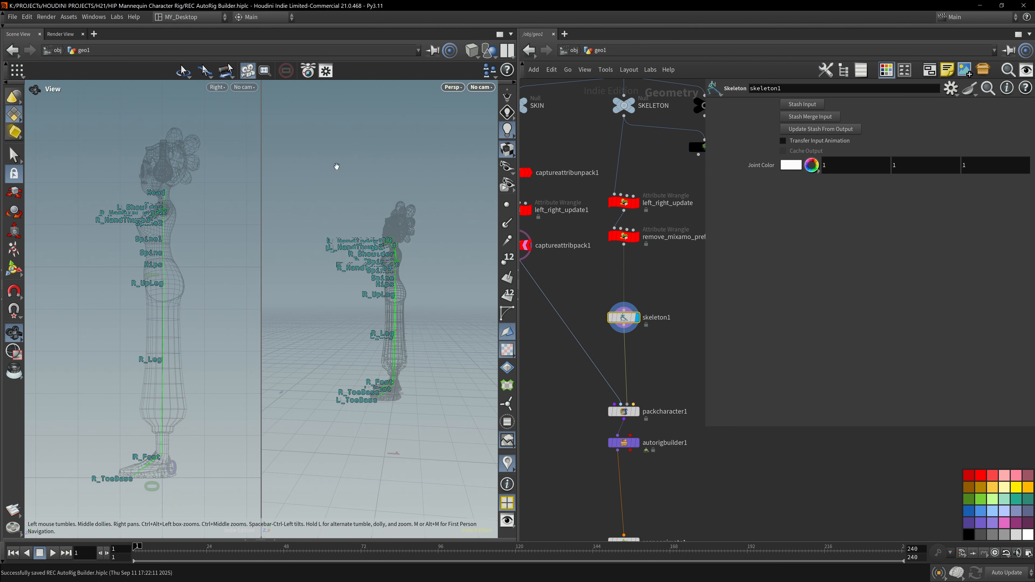
pyautogui.press('d')
pyautogui.click(544, 328)
pyautogui.click(362, 343)
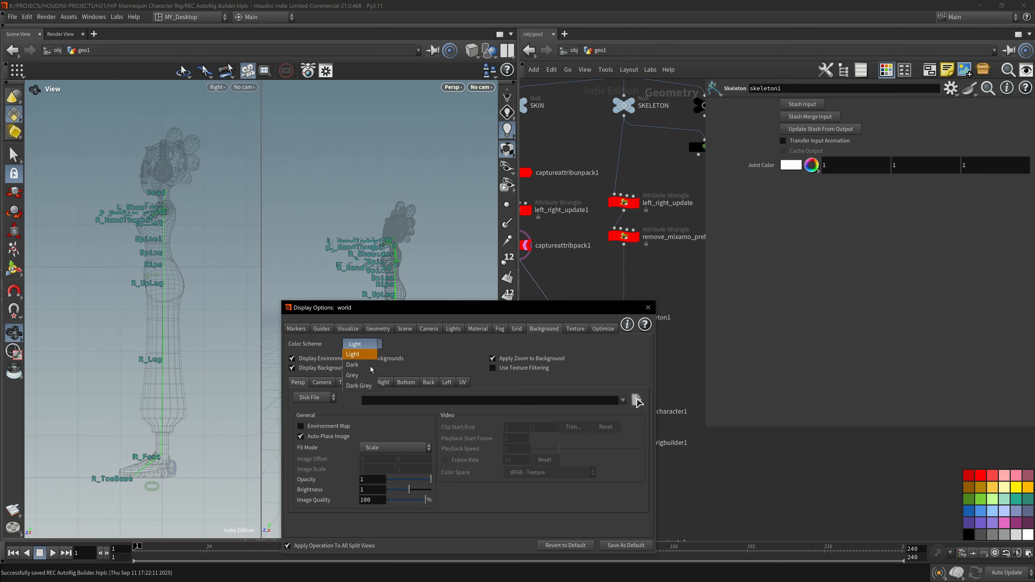
pyautogui.click(358, 364)
pyautogui.click(647, 308)
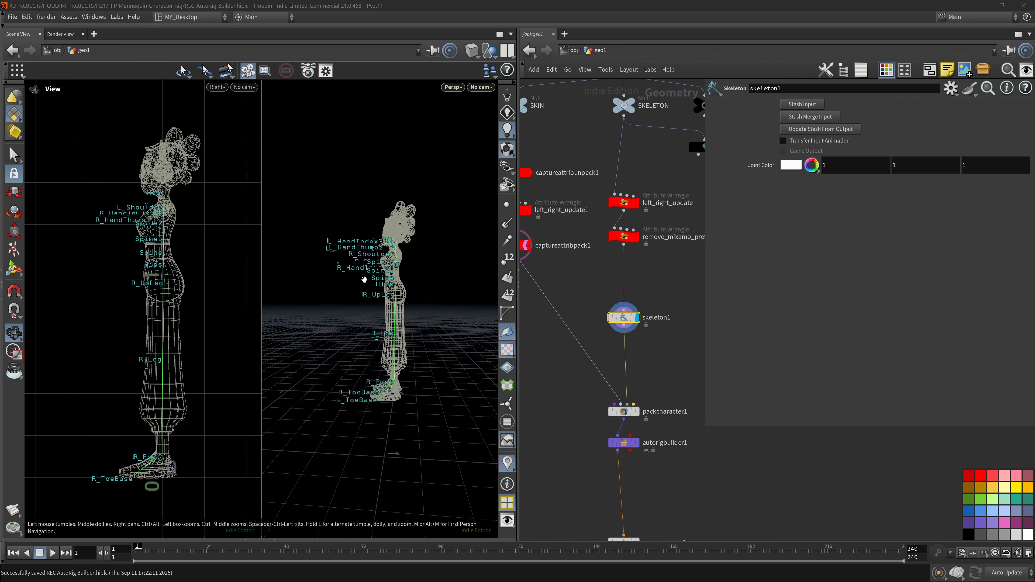
# Move the visrig1 node below and beside skeleton1, connect it to skeleton1's output and display it
pyautogui.scroll(5, 364, 280)
pyautogui.moveTo(373, 284); pyautogui.dragTo(428, 286)
pyautogui.moveTo(660, 343); pyautogui.dragTo(632, 341, button='middle')
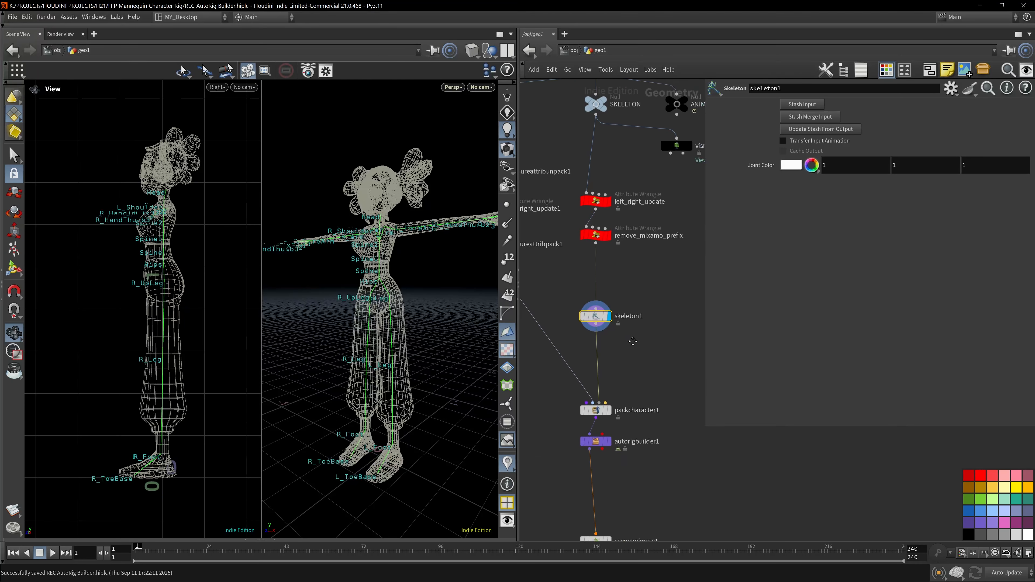
pyautogui.moveTo(675, 150); pyautogui.dragTo(675, 356)
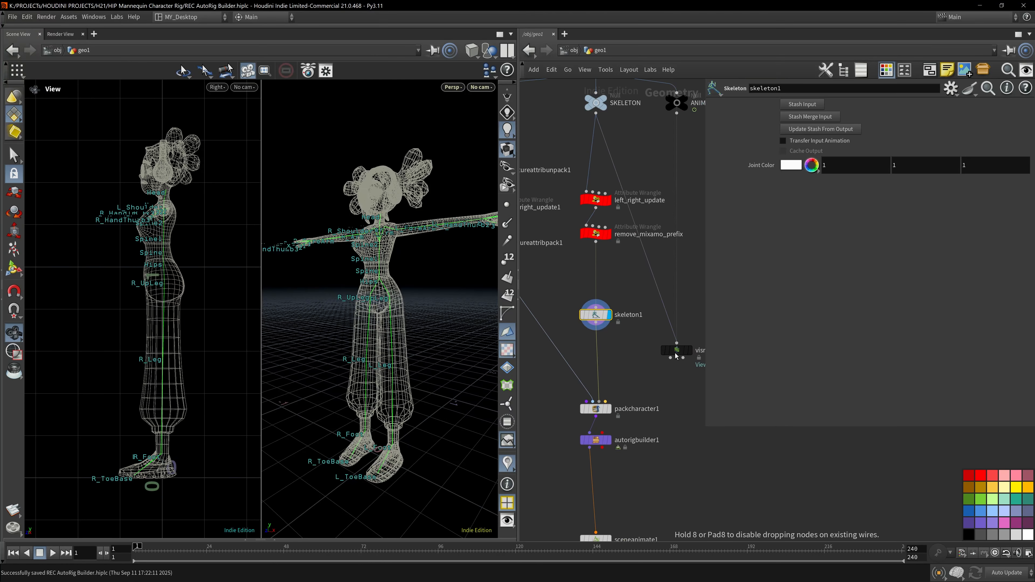
pyautogui.moveTo(596, 322); pyautogui.dragTo(677, 343)
pyautogui.click(677, 351)
pyautogui.press('r')
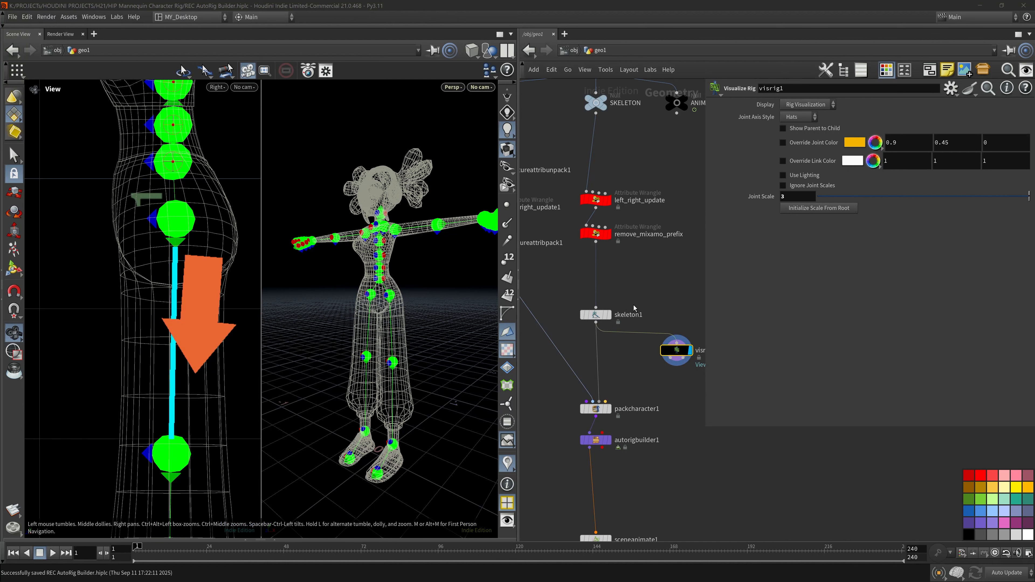
# Start editing the joints of skeleton1 in the viewport, with Child Compensate enabled and the mode set to Modify
pyautogui.click(598, 315)
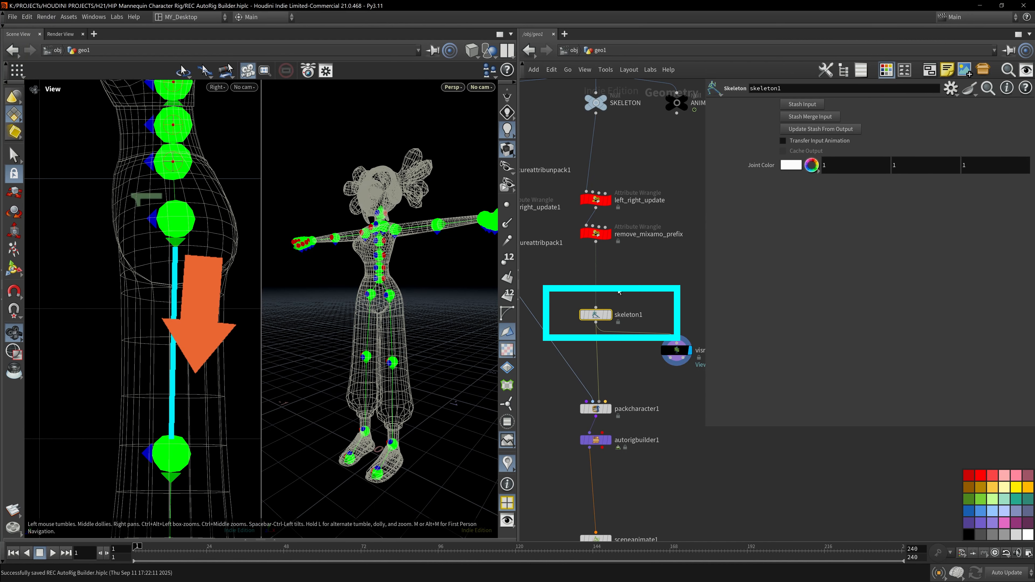
pyautogui.moveTo(408, 293)
pyautogui.mouseDown(button='right')
pyautogui.moveTo(407, 254)
pyautogui.moveTo(405, 298)
pyautogui.mouseUp(button='right')
pyautogui.press('Return')
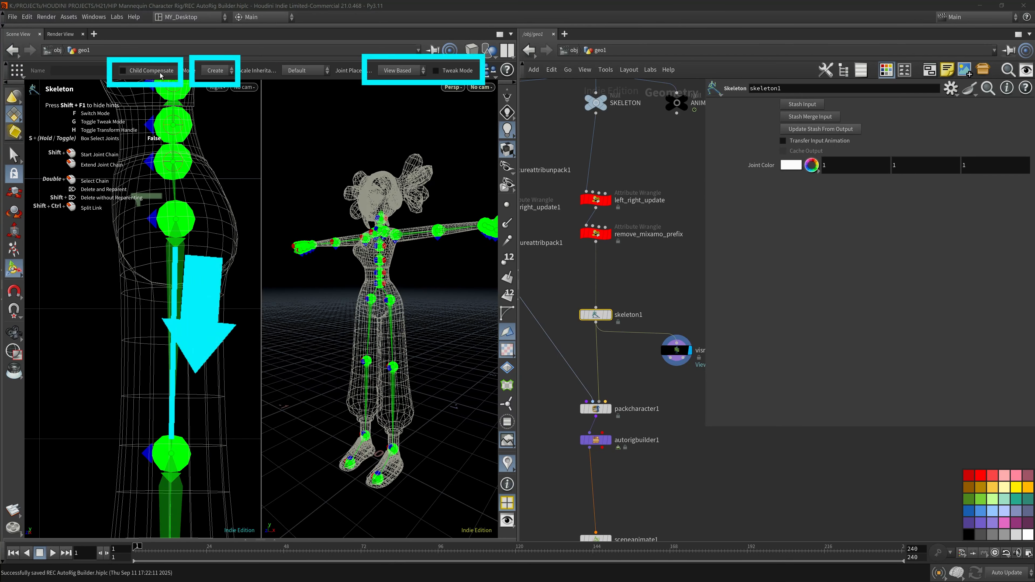
pyautogui.click(136, 70)
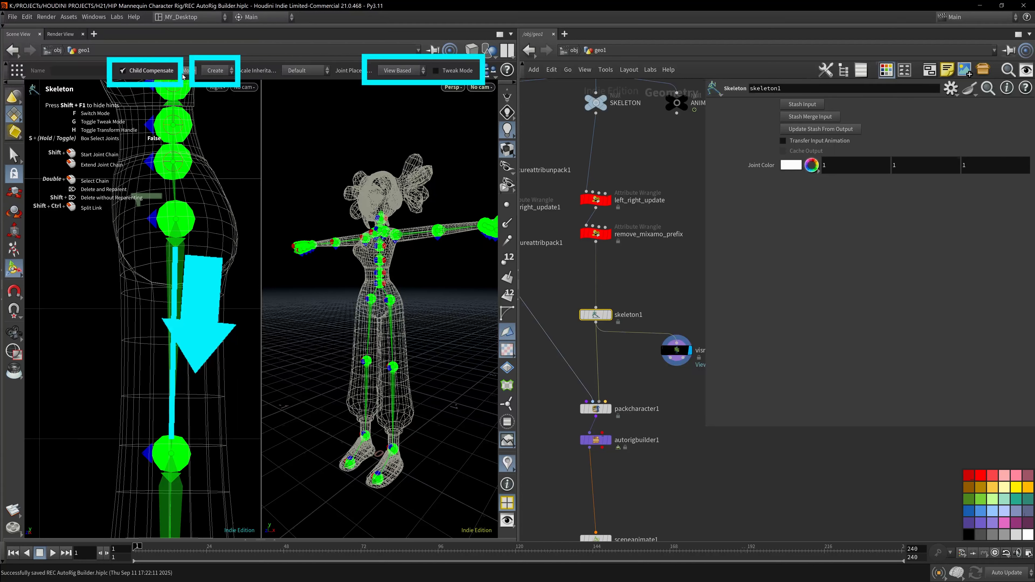
pyautogui.click(217, 71)
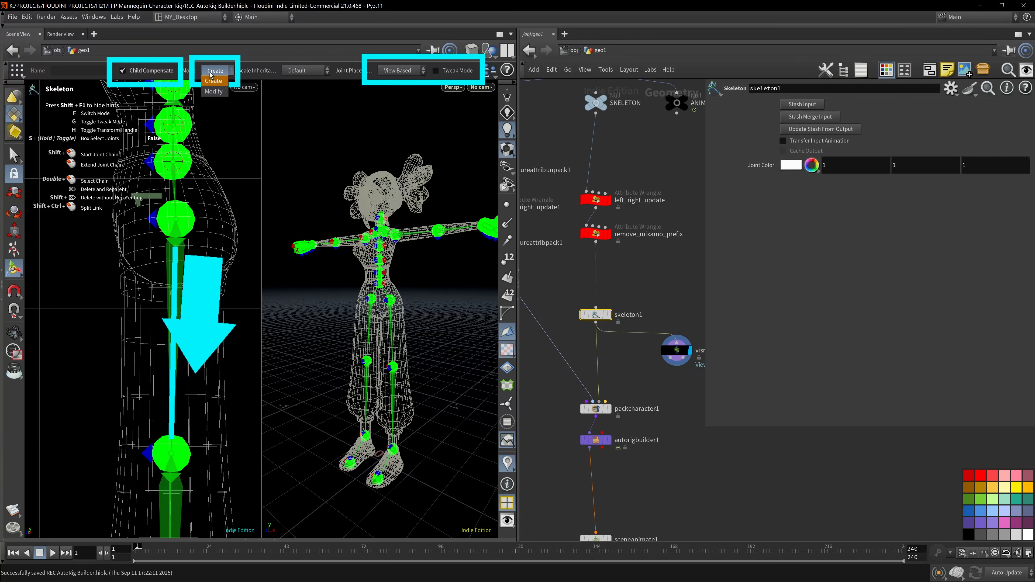
pyautogui.click(219, 91)
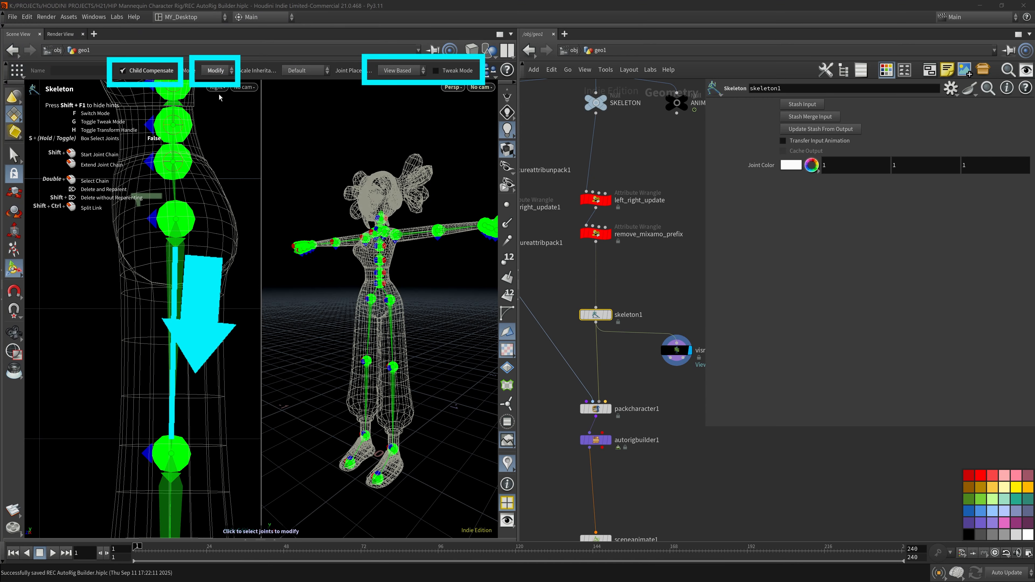
# Set the joint placement to Freehand and enable Tweak Mode
pyautogui.click(397, 71)
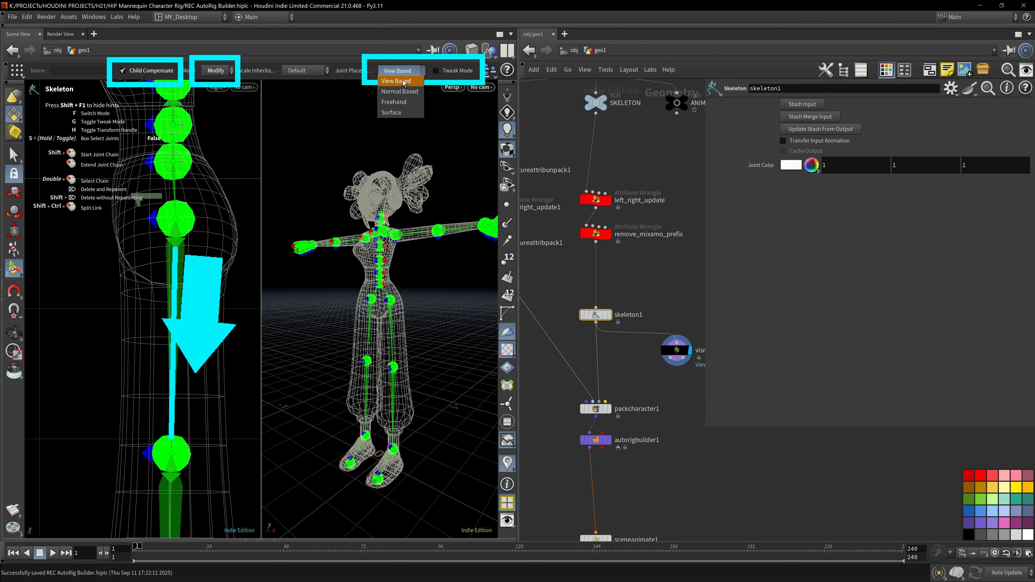
pyautogui.click(395, 101)
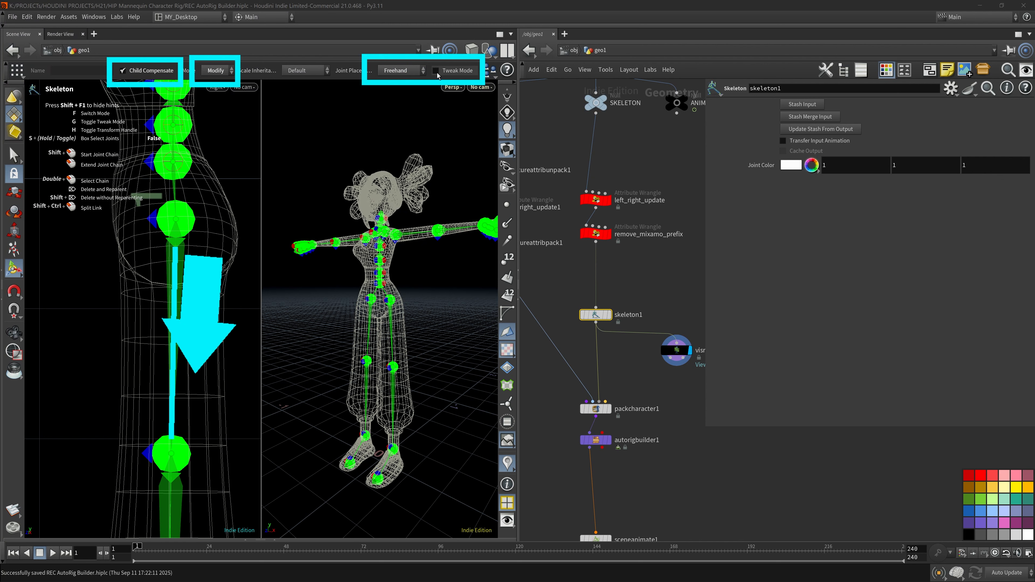
pyautogui.click(446, 74)
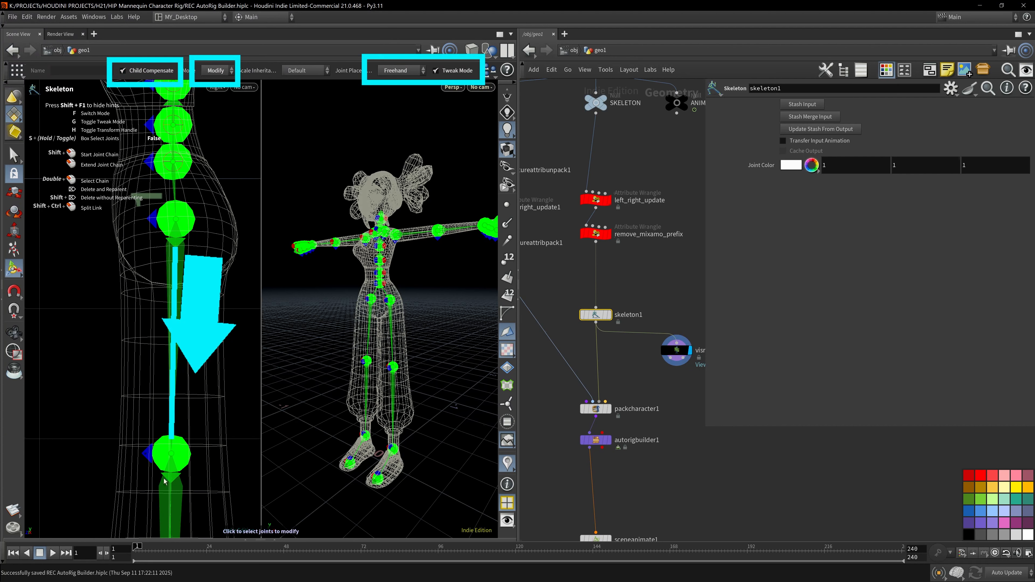
# Move the L_Leg knee joint slightly forward in the Right view to give the leg a slight bend
pyautogui.click(171, 455)
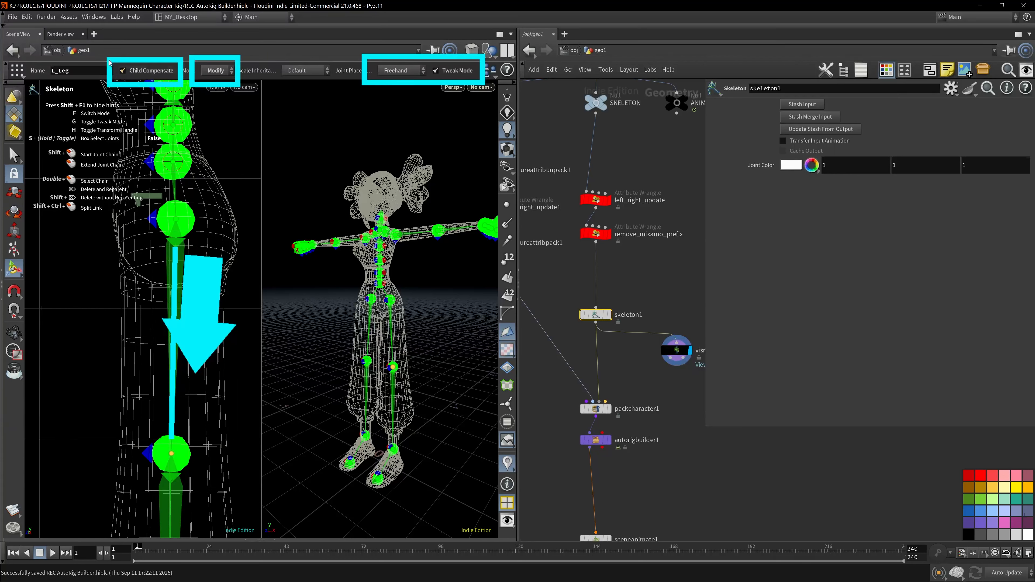
pyautogui.moveTo(171, 453); pyautogui.dragTo(152, 457)
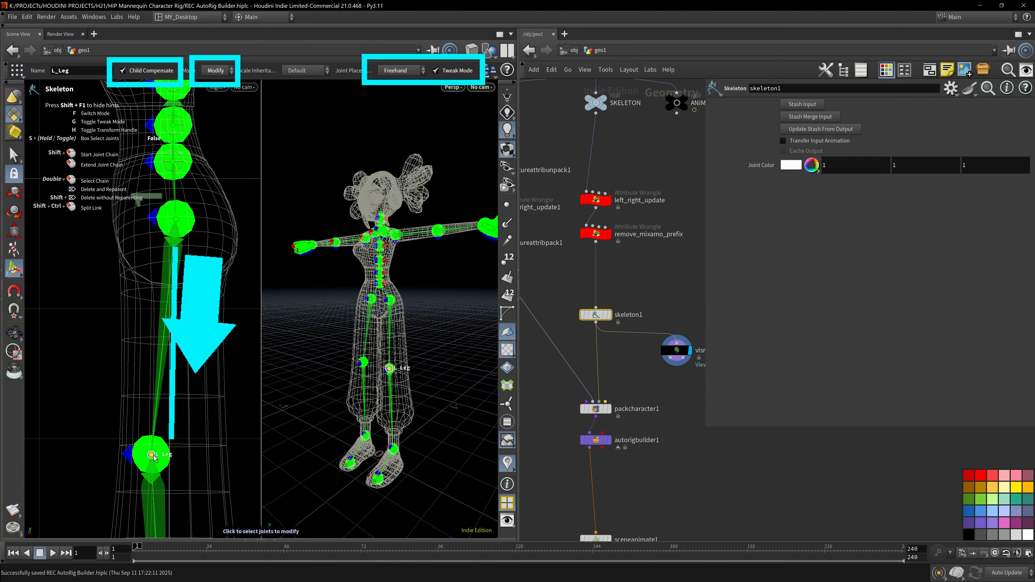
# Display autorigbuilder1 in a single perspective view and clear the L_leg component from its build list
pyautogui.click(171, 456)
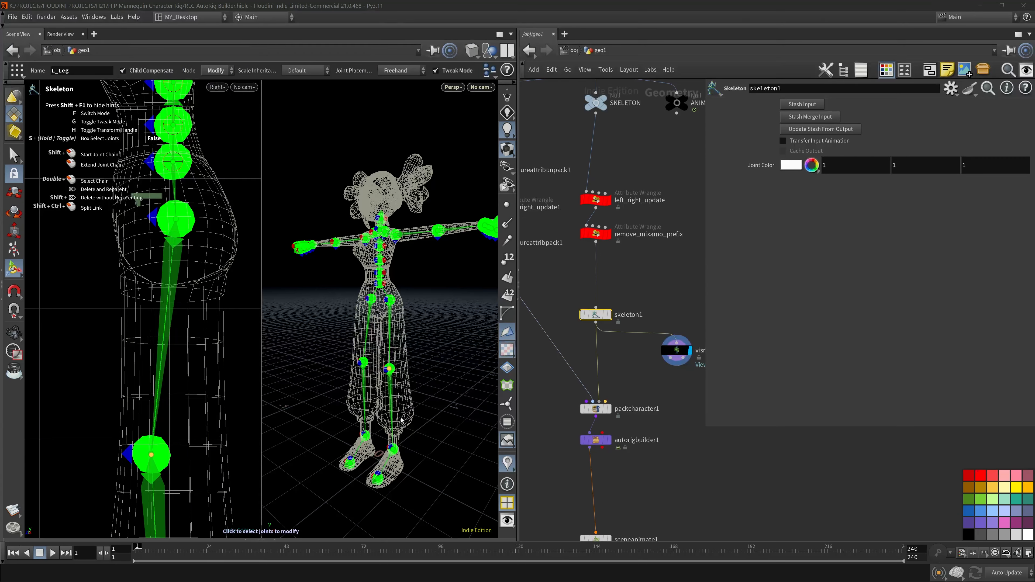
pyautogui.hotkey('space', 'b')
pyautogui.scroll(5, 618, 347)
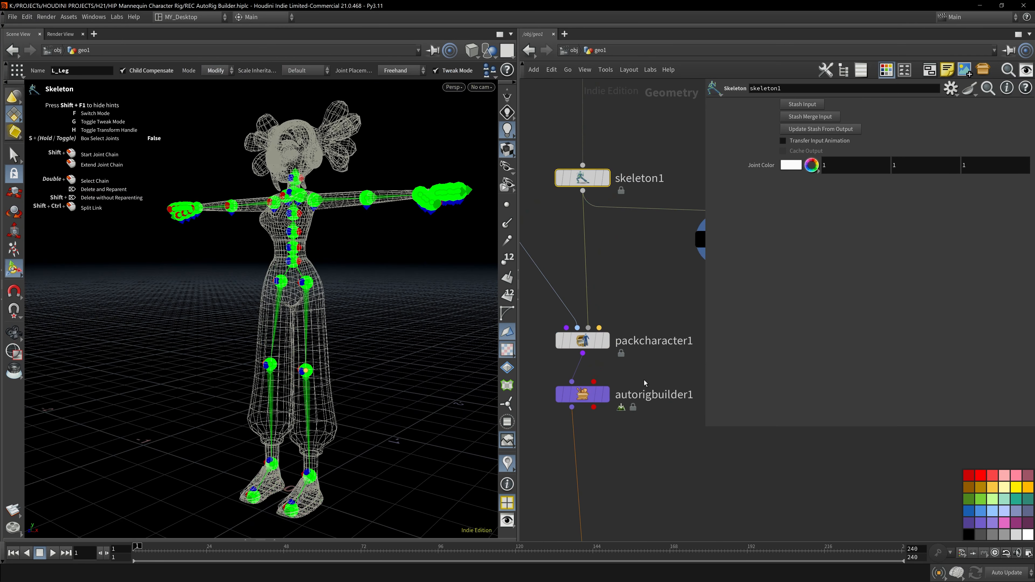
pyautogui.moveTo(647, 372); pyautogui.dragTo(579, 416)
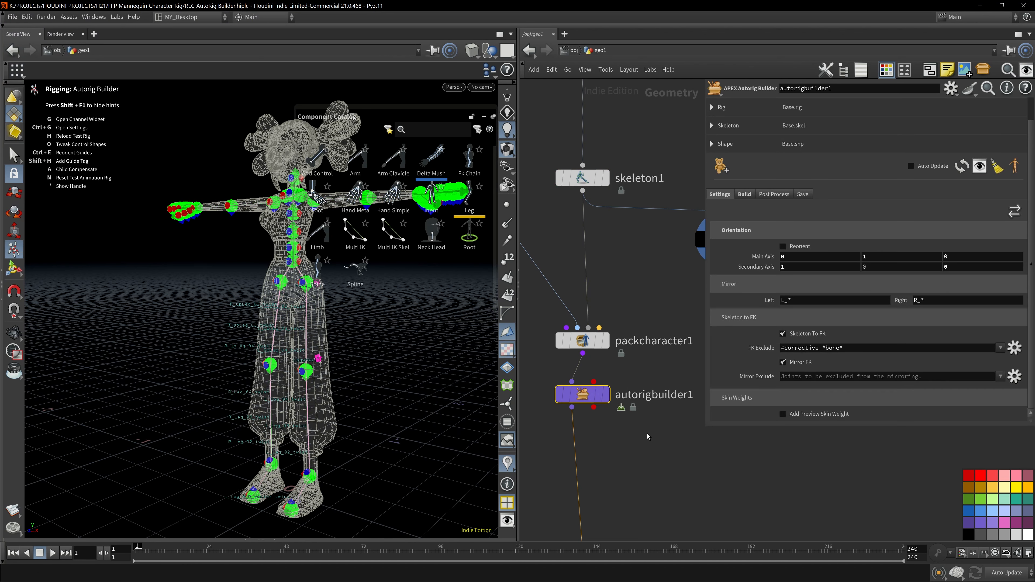
pyautogui.click(745, 195)
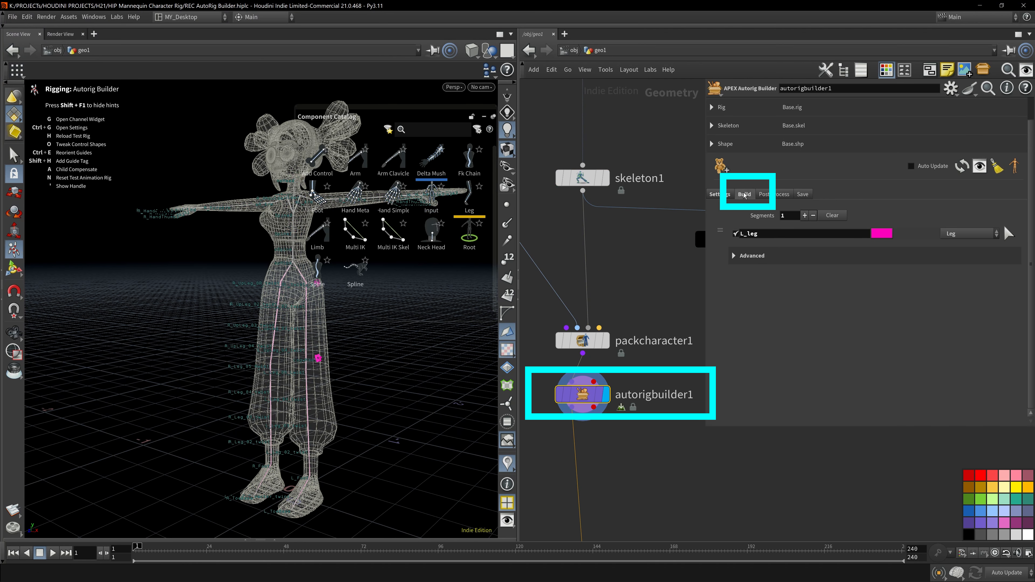
pyautogui.click(841, 216)
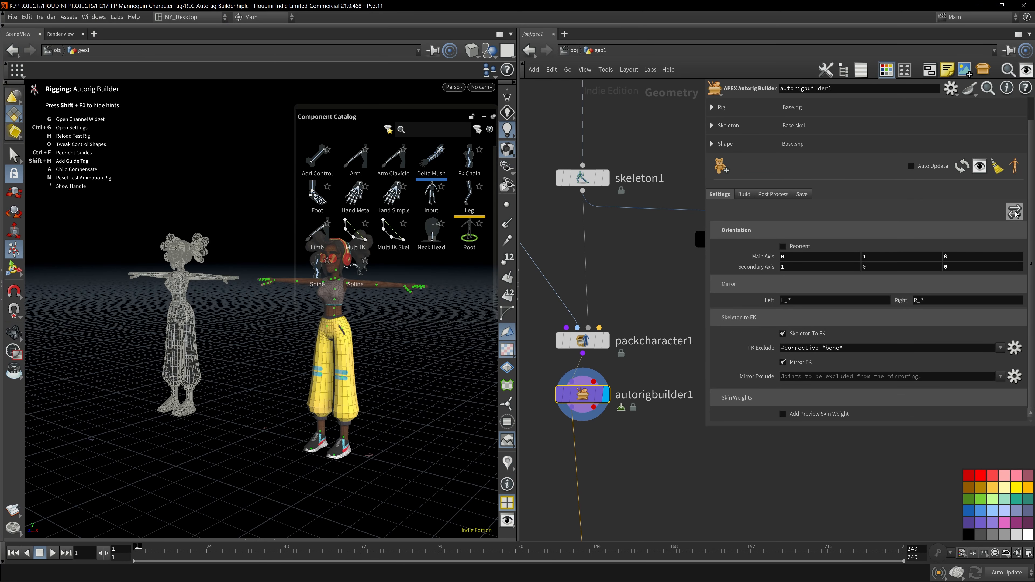
# Add the Leg component from the Component Catalog to the guide character's left leg
pyautogui.click(1015, 212)
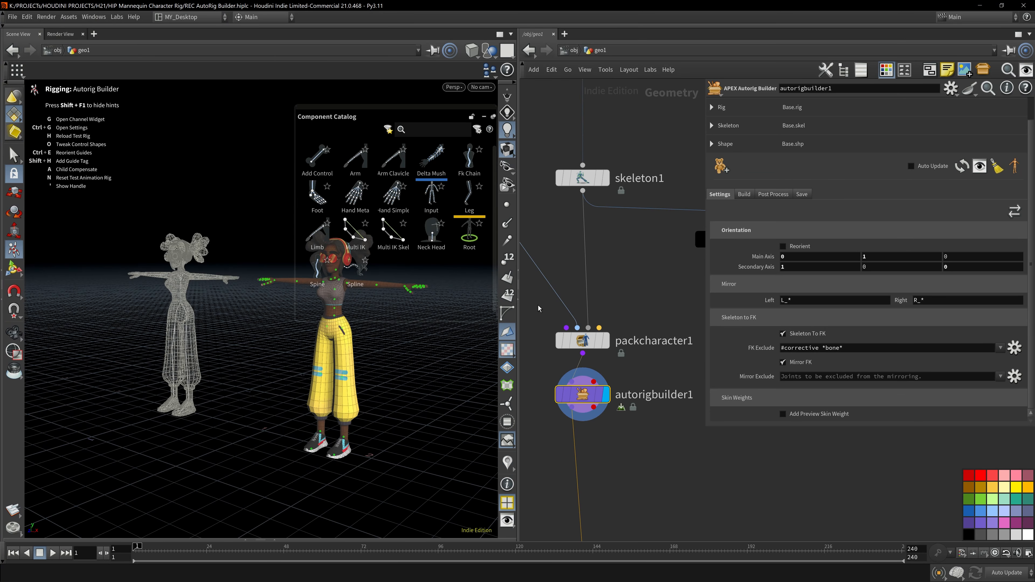
pyautogui.keyDown('alt'); pyautogui.moveTo(240, 340); pyautogui.dragTo(237, 349, button='middle'); pyautogui.keyUp('alt')
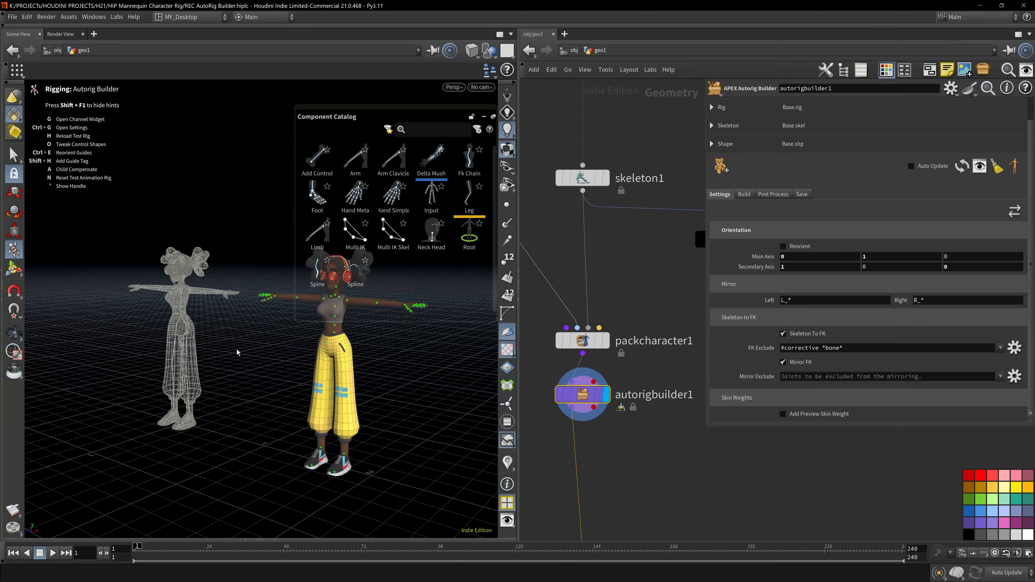
pyautogui.moveTo(469, 196); pyautogui.dragTo(189, 331)
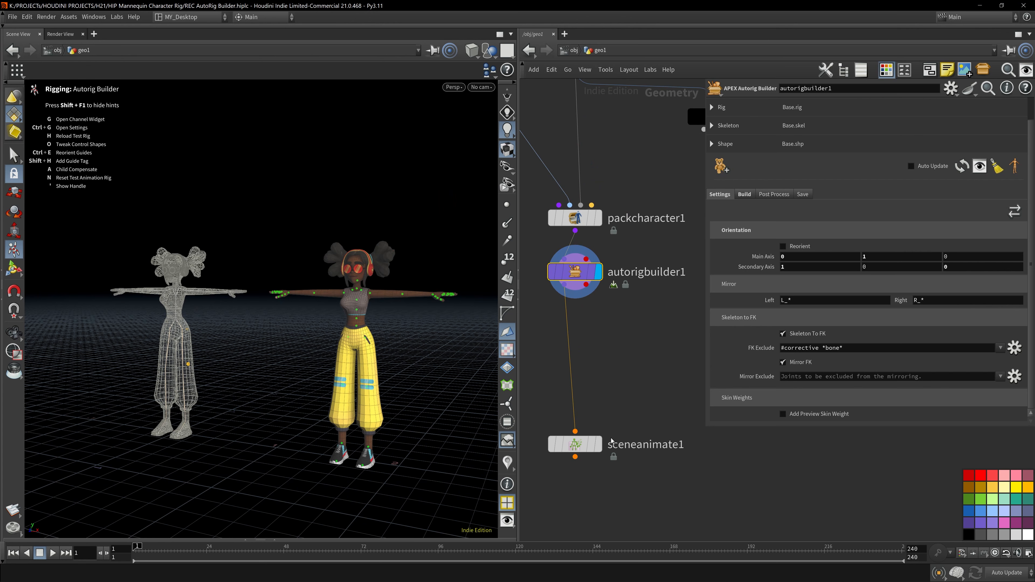
# Display sceneanimate1 and reset all of its animation so it uses the rebuilt rig
pyautogui.moveTo(546, 512); pyautogui.dragTo(641, 461)
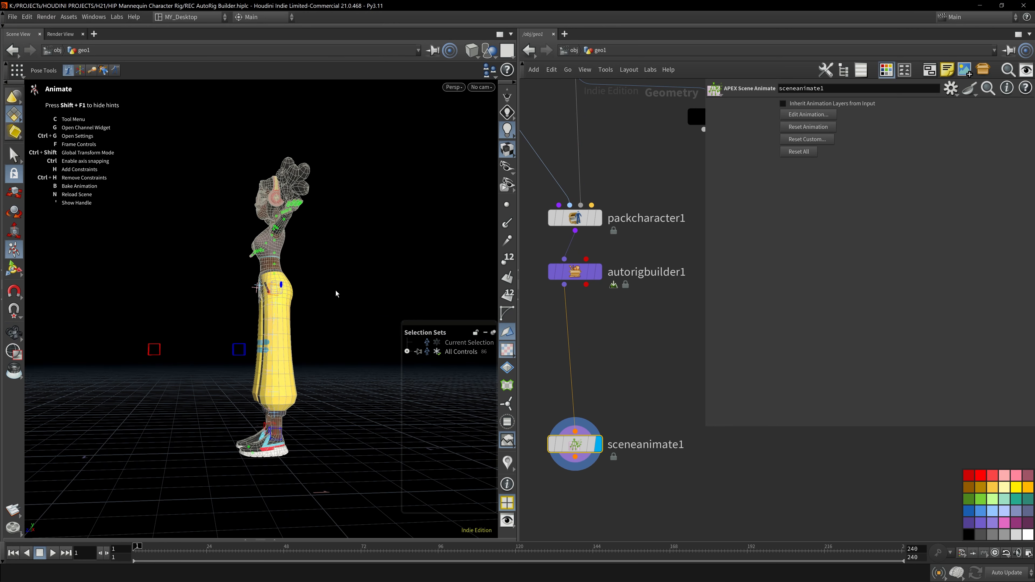
pyautogui.keyDown('alt'); pyautogui.moveTo(335, 294); pyautogui.dragTo(377, 365); pyautogui.keyUp('alt')
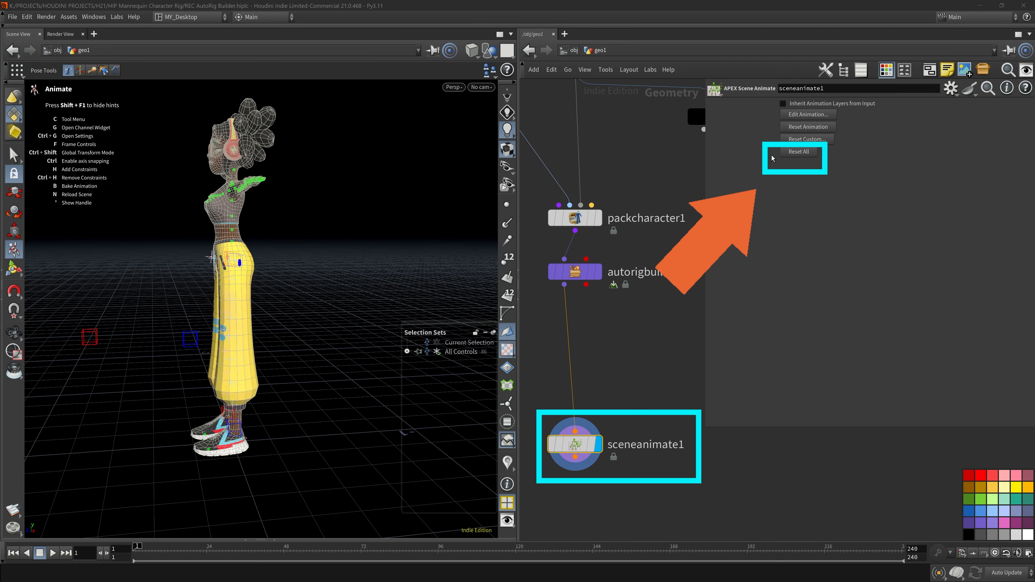
pyautogui.click(409, 267)
pyautogui.keyDown('alt'); pyautogui.moveTo(388, 308); pyautogui.dragTo(409, 276); pyautogui.keyUp('alt')
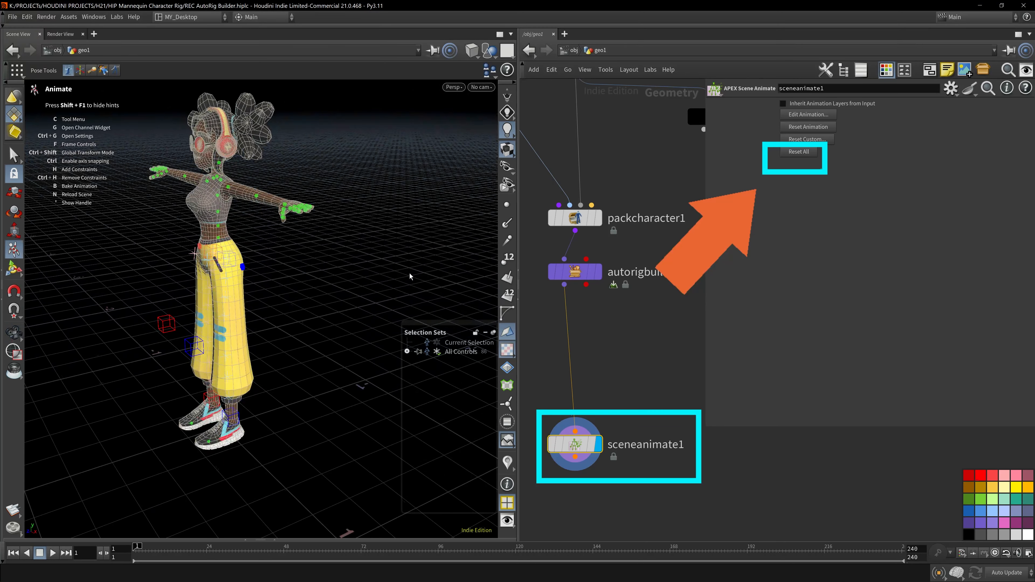
# Test the left leg by moving its foot control forward and up, undo it, and examine how the pole vectors line up with the knees
pyautogui.moveTo(301, 319)
pyautogui.keyDown('alt'); pyautogui.mouseDown()
pyautogui.moveTo(387, 345)
pyautogui.moveTo(288, 318)
pyautogui.moveTo(236, 263)
pyautogui.moveTo(324, 362)
pyautogui.mouseUp(); pyautogui.keyUp('alt')
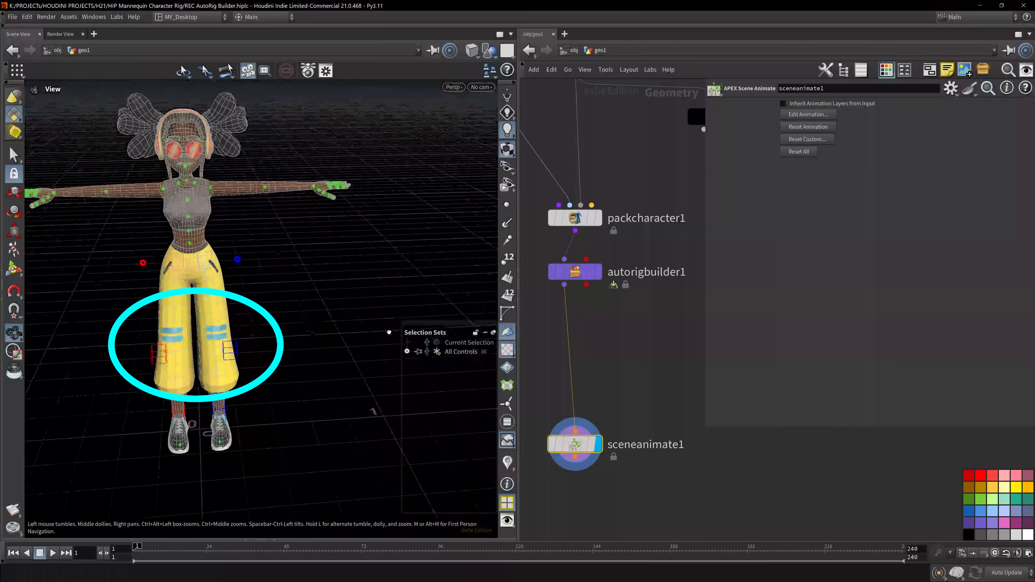
pyautogui.keyDown('alt'); pyautogui.moveTo(389, 332); pyautogui.dragTo(270, 300); pyautogui.keyUp('alt')
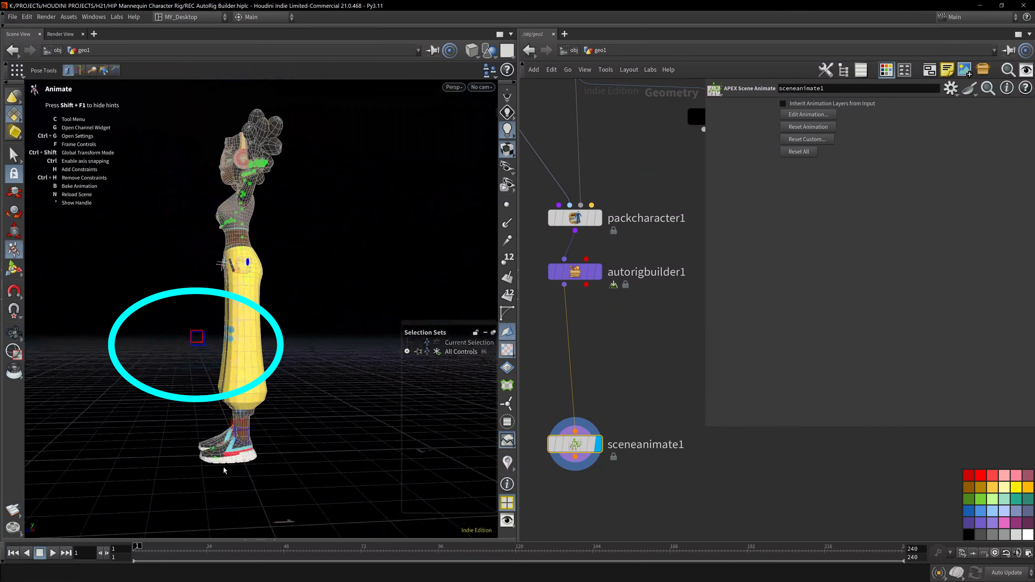
pyautogui.click(250, 434)
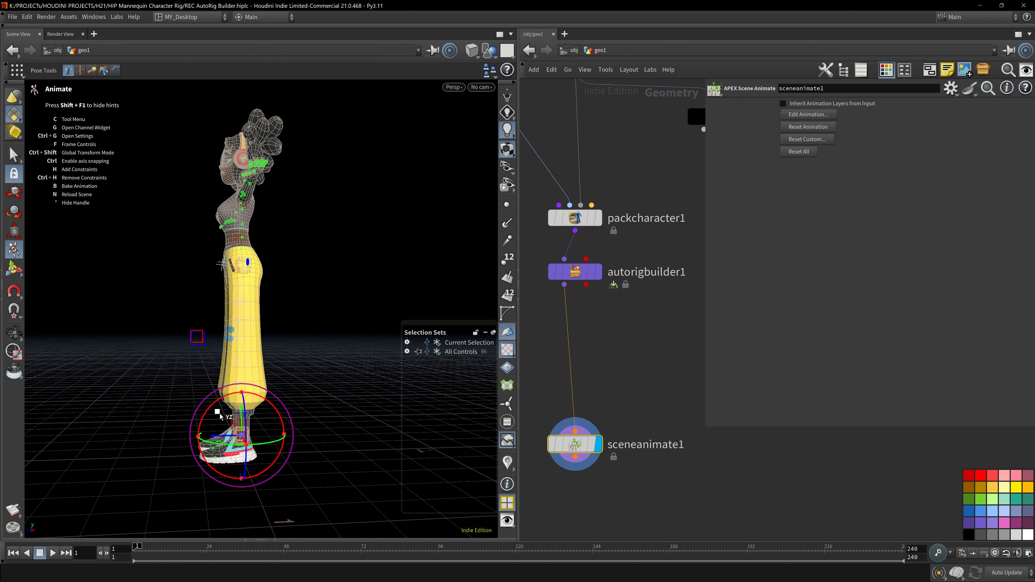
pyautogui.moveTo(220, 416); pyautogui.dragTo(143, 382)
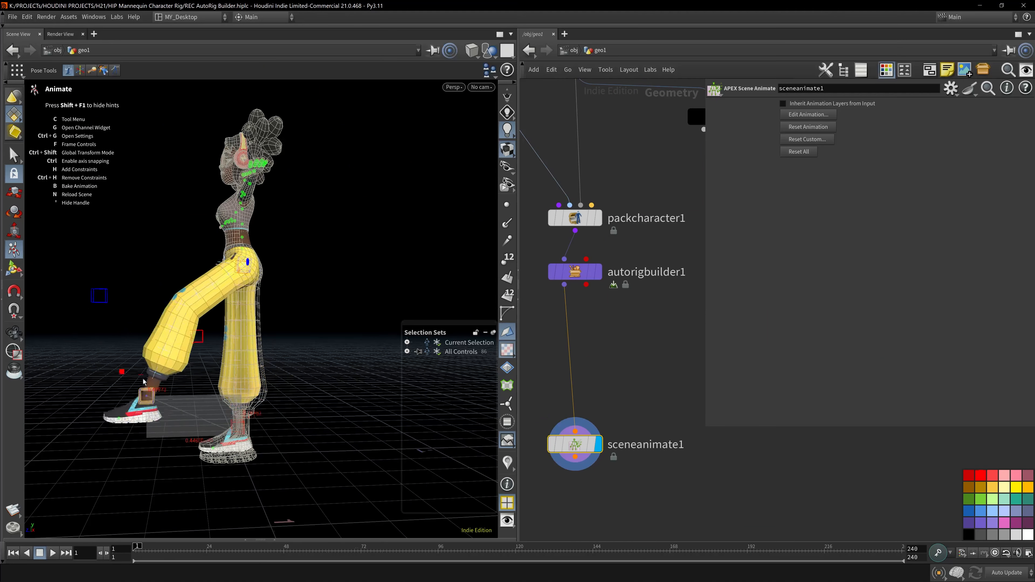
pyautogui.hotkey('ctrl', 'z')
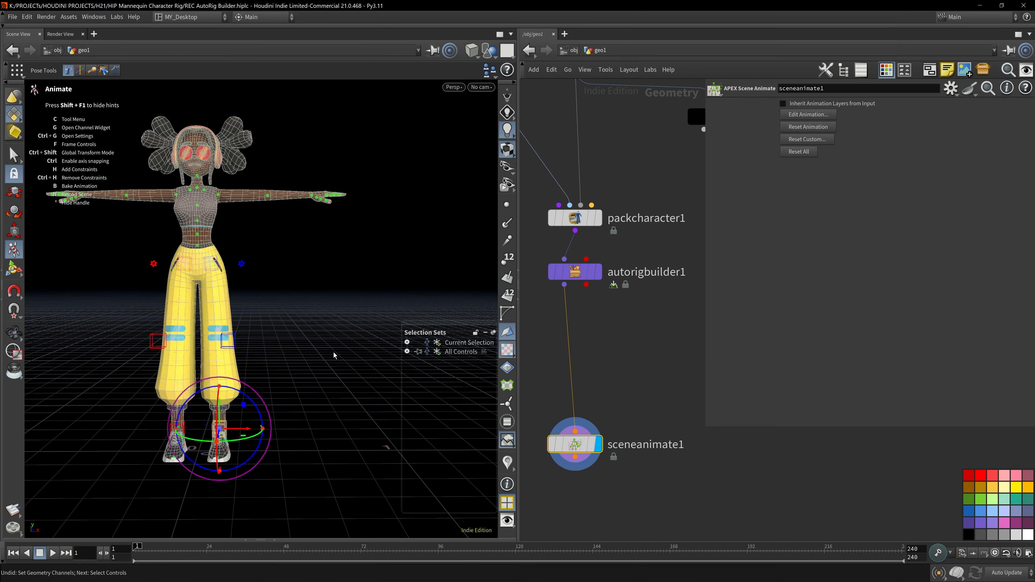
pyautogui.keyDown('alt'); pyautogui.moveTo(281, 349); pyautogui.dragTo(335, 341, button='right'); pyautogui.keyUp('alt')
pyautogui.keyDown('alt'); pyautogui.scroll(5, 297, 330); pyautogui.keyUp('alt')
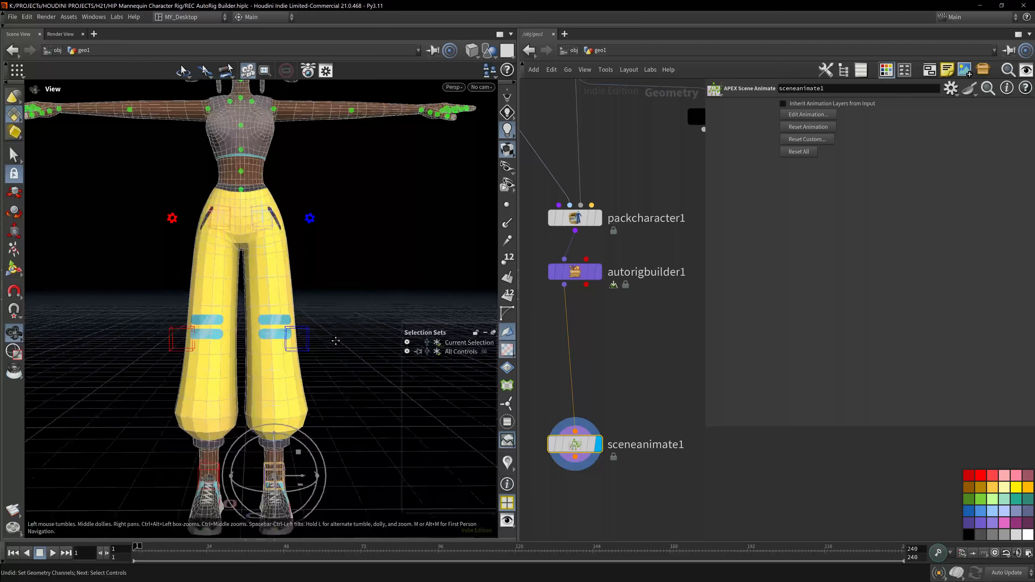
pyautogui.keyDown('alt'); pyautogui.moveTo(335, 341); pyautogui.dragTo(316, 306); pyautogui.keyUp('alt')
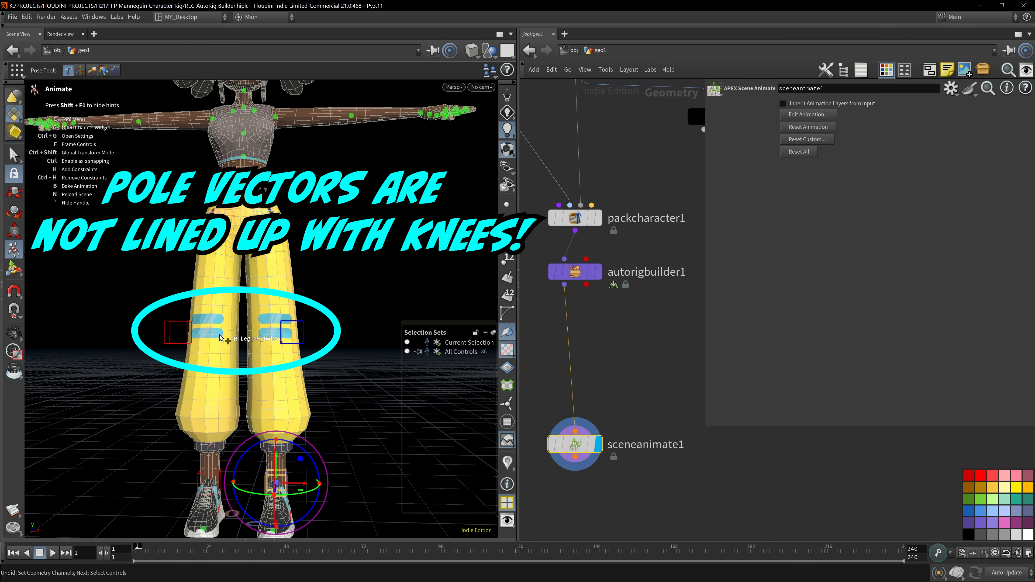
pyautogui.keyDown('alt'); pyautogui.moveTo(162, 322); pyautogui.dragTo(219, 349); pyautogui.keyUp('alt')
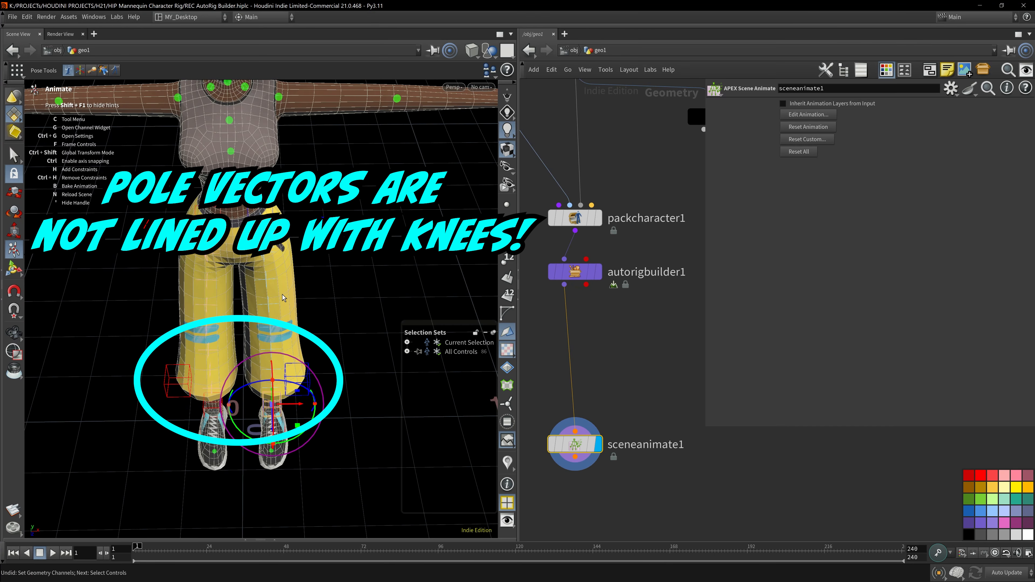
# Display visrig1 and split the viewport in two, with a Front view of the leg joints beside the perspective view
pyautogui.moveTo(662, 321); pyautogui.dragTo(602, 442, button='middle')
pyautogui.scroll(-3, 642, 398)
pyautogui.moveTo(586, 322); pyautogui.dragTo(624, 358, button='middle')
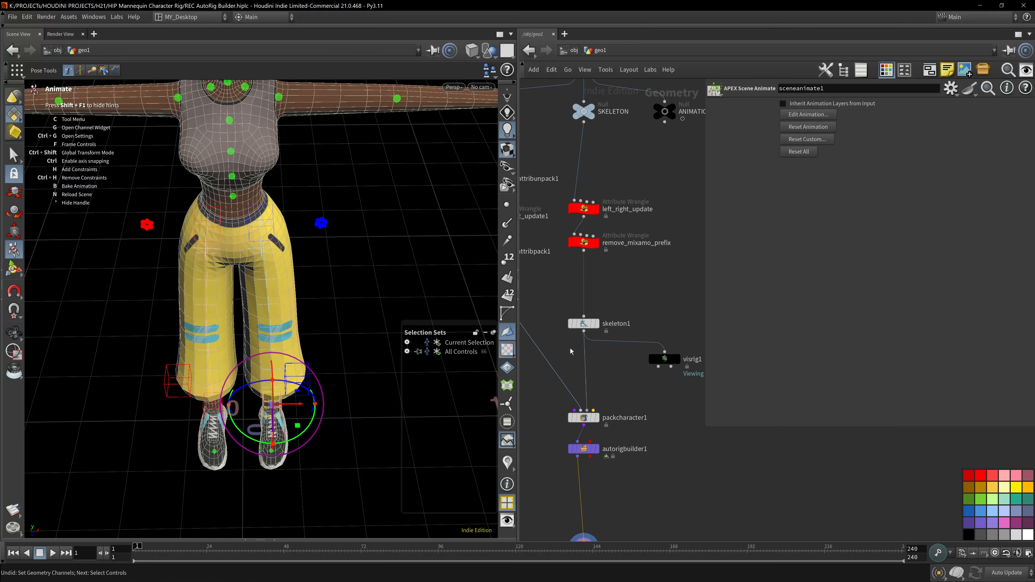
pyautogui.click(664, 359)
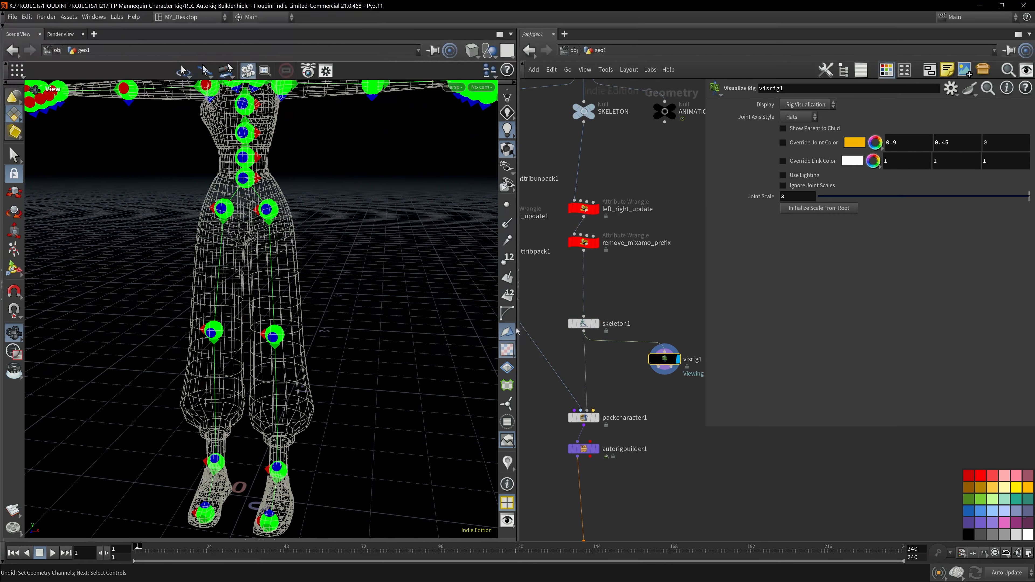
pyautogui.hotkey('ctrl', '2')
pyautogui.scroll(-3, 177, 286)
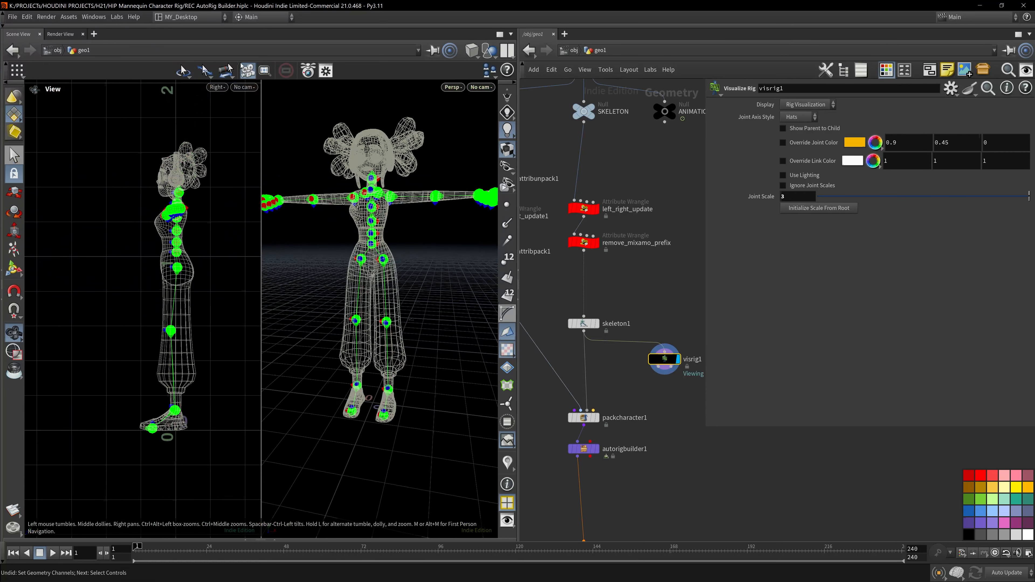
pyautogui.click(217, 87)
pyautogui.moveTo(240, 108)
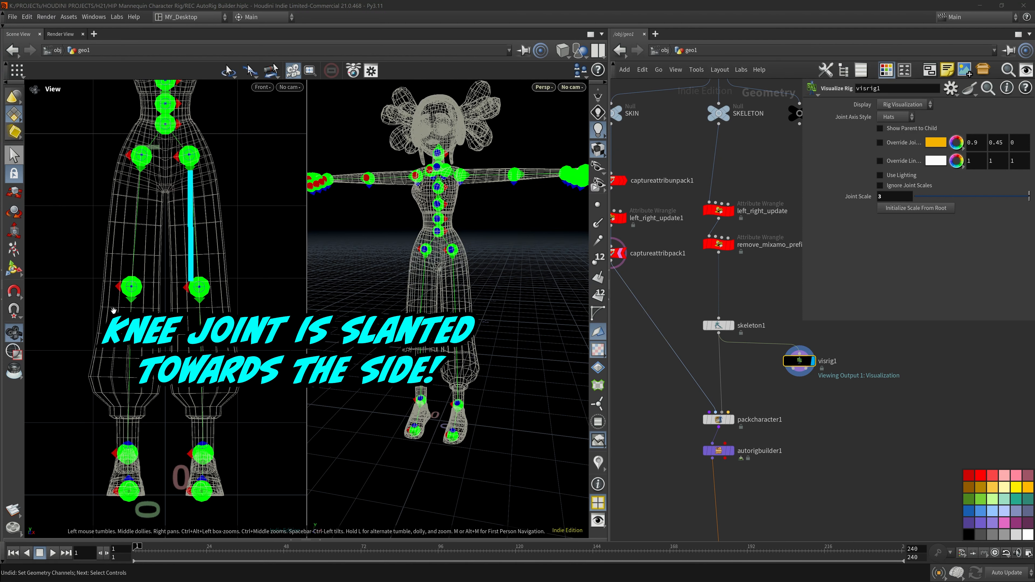
# Edit the joints of skeleton1 in the viewport with Modify mode, Freehand joint placement and Tweak Mode enabled
pyautogui.keyDown('shift'); pyautogui.click(136, 283); pyautogui.keyUp('shift')
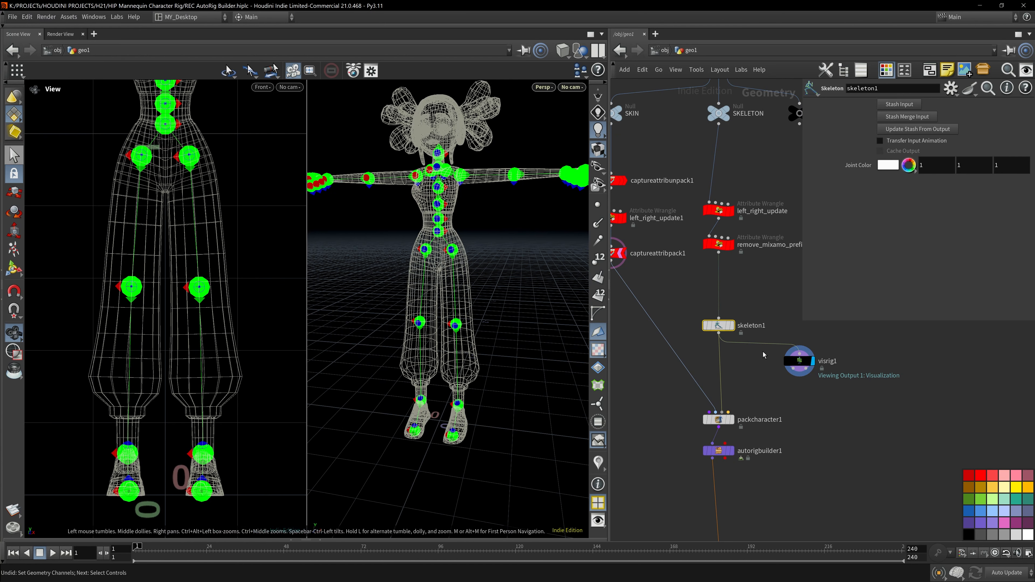
pyautogui.press('Return')
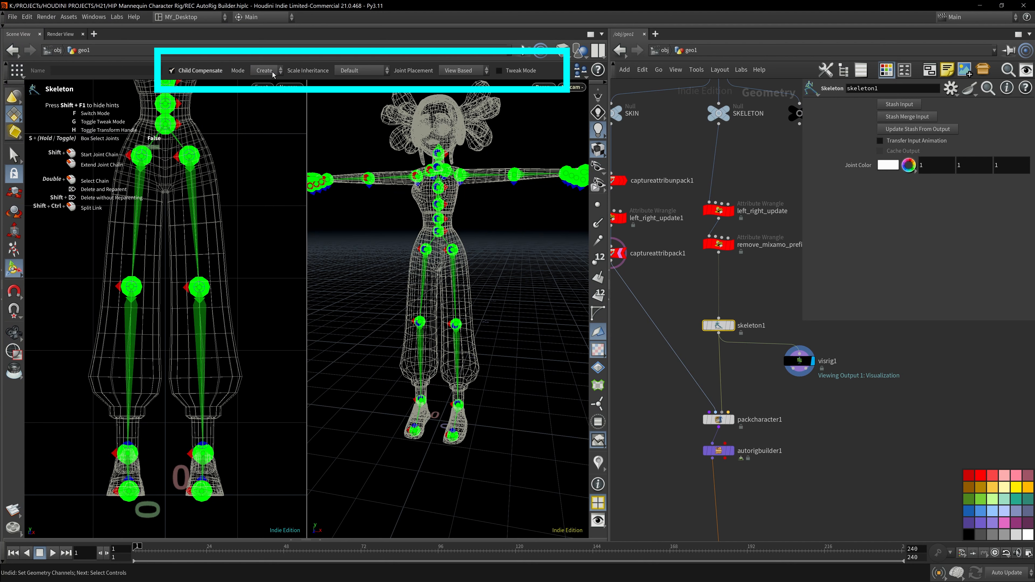
pyautogui.click(443, 74)
pyautogui.click(456, 102)
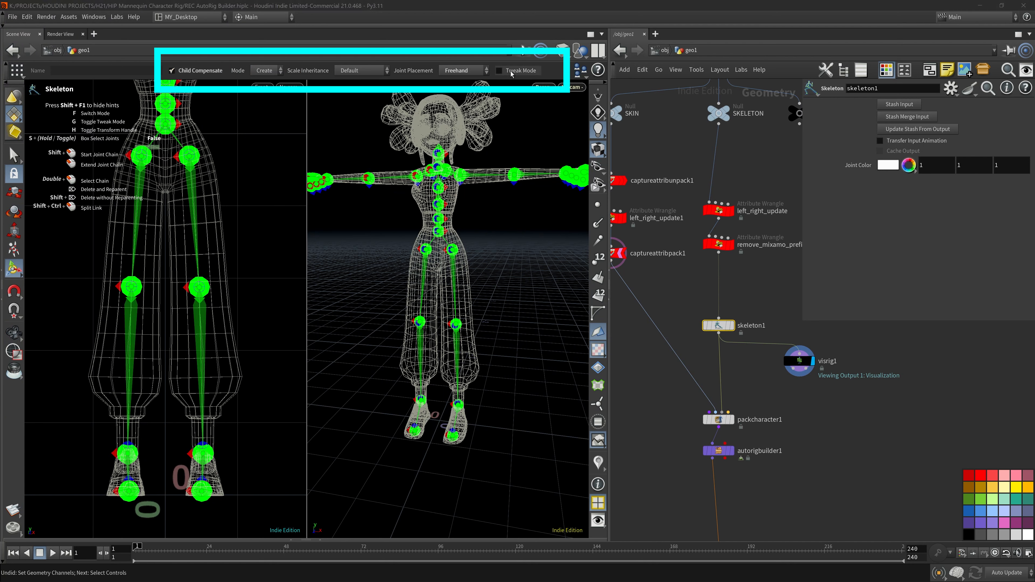
pyautogui.click(499, 70)
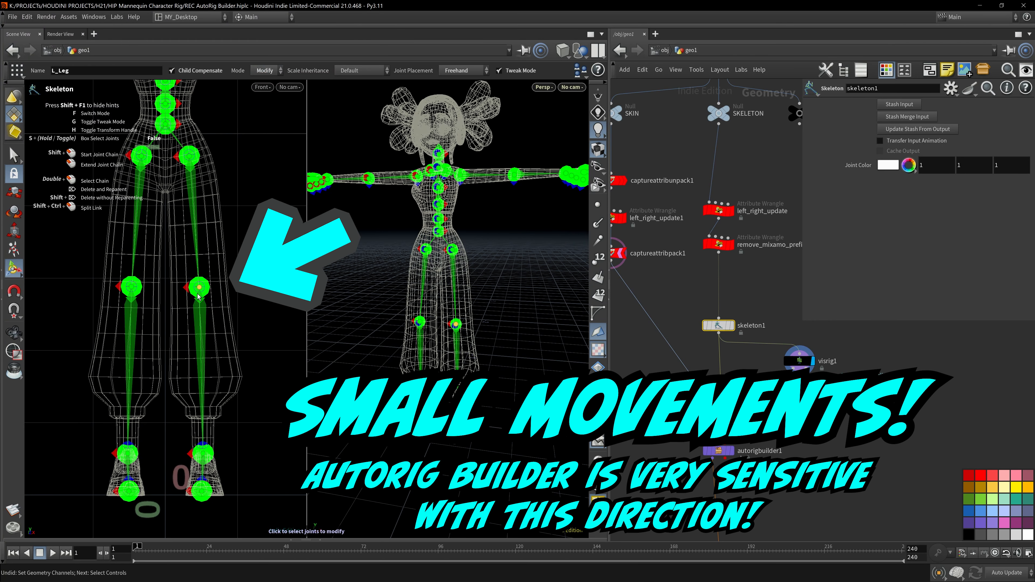
# Nudge the L_Leg and R_Leg knee joints slightly inward in the Front view to straighten the legs
pyautogui.moveTo(200, 288); pyautogui.dragTo(198, 292)
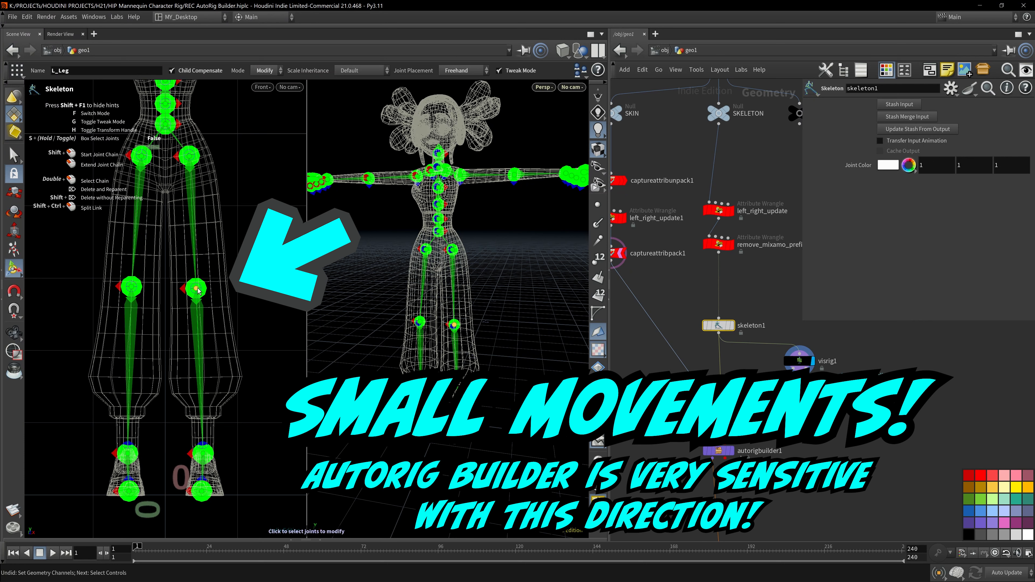
pyautogui.moveTo(131, 289); pyautogui.dragTo(197, 289)
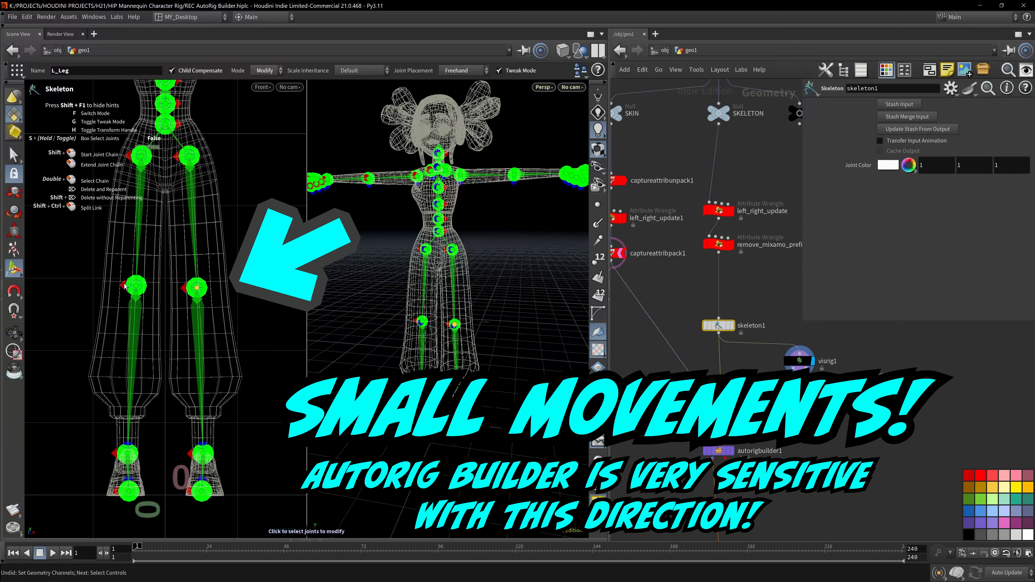
pyautogui.click(137, 287)
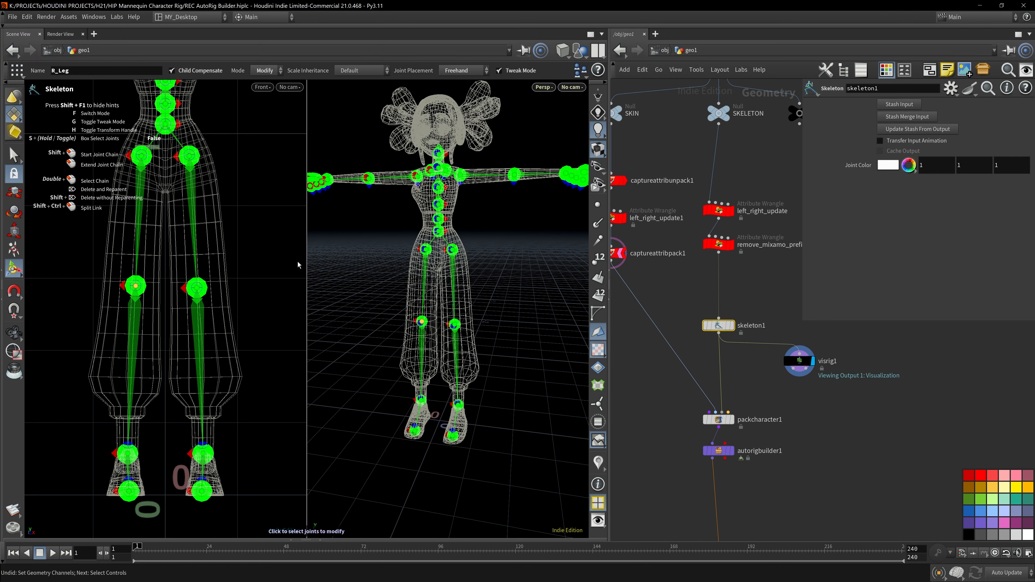
# Return to the single perspective view, display autorigbuilder1 again and clear all its build segments
pyautogui.hotkey('space', 'b')
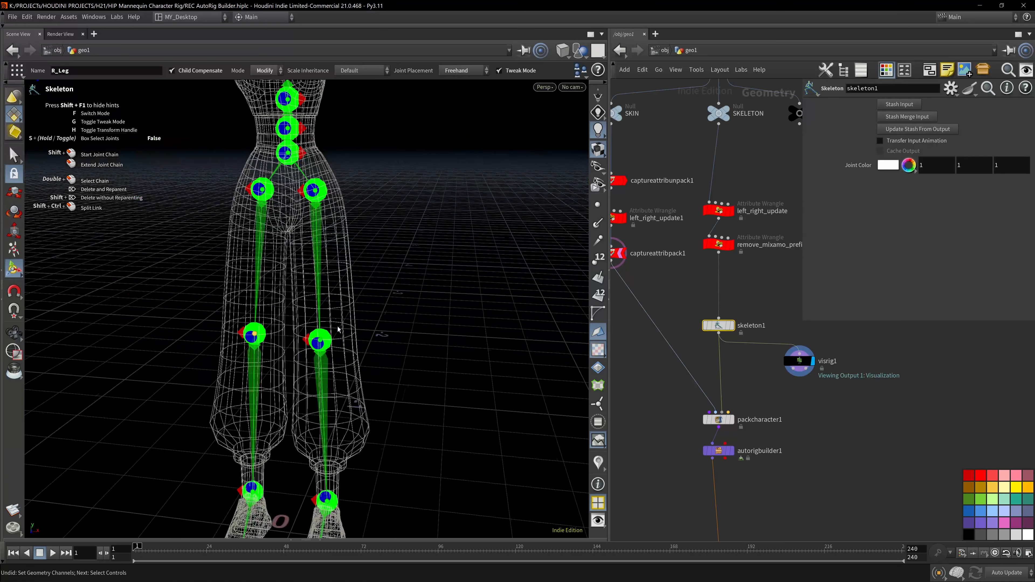
pyautogui.moveTo(676, 374)
pyautogui.mouseDown()
pyautogui.moveTo(760, 317)
pyautogui.moveTo(772, 450)
pyautogui.mouseUp()
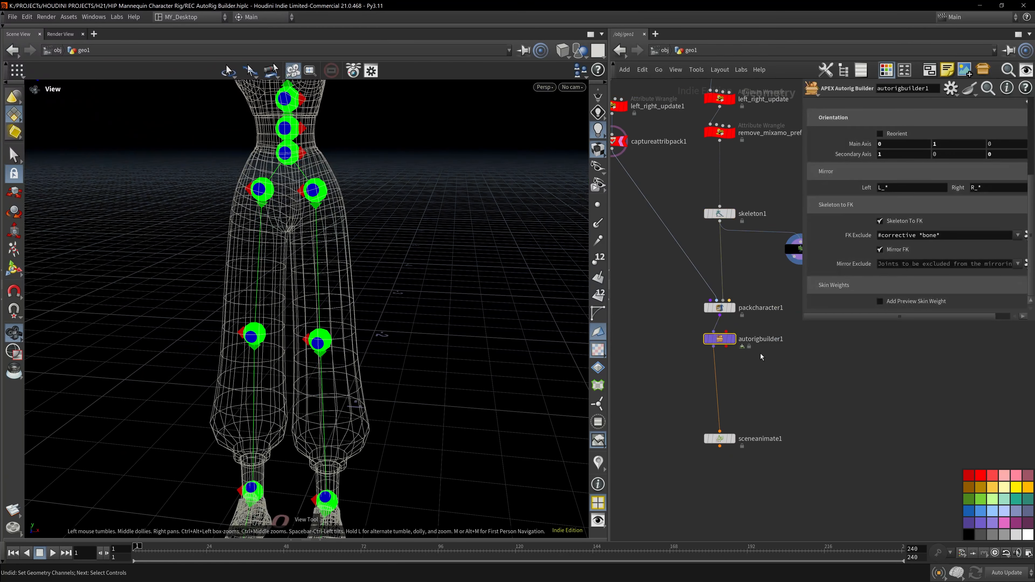
pyautogui.click(733, 339)
pyautogui.click(809, 218)
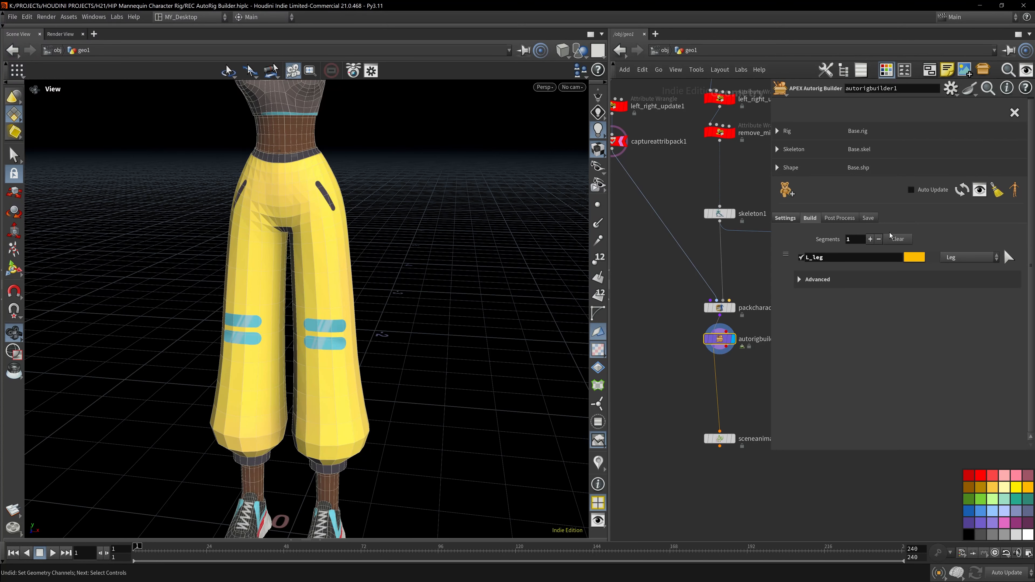
pyautogui.click(897, 240)
# Activate the Autorig Builder viewport tool with the full character in view to access the Component Catalog
pyautogui.moveTo(751, 375); pyautogui.dragTo(721, 376, button='middle')
pyautogui.scroll(3, 698, 350)
pyautogui.scroll(-5, 427, 256)
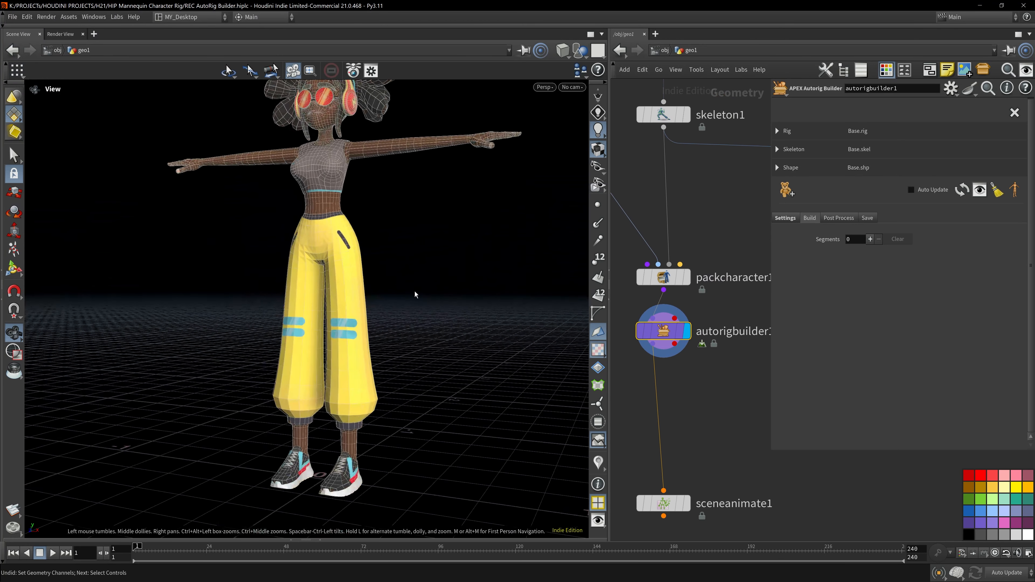
pyautogui.press('Return')
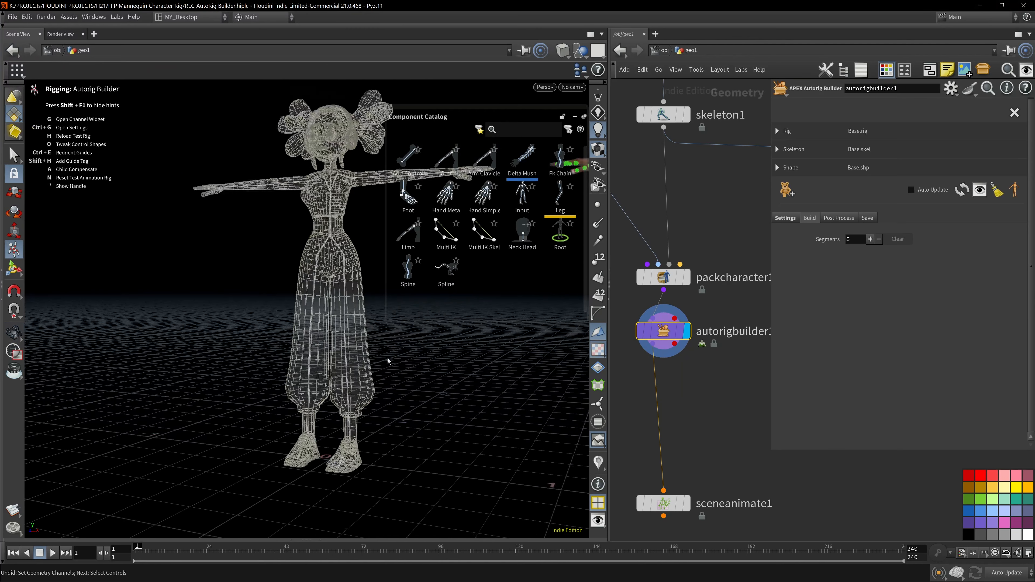
# Add a Leg component to the left leg and test the knee bend by raising a foot control in sceneanimate1
pyautogui.moveTo(559, 196); pyautogui.dragTo(181, 356)
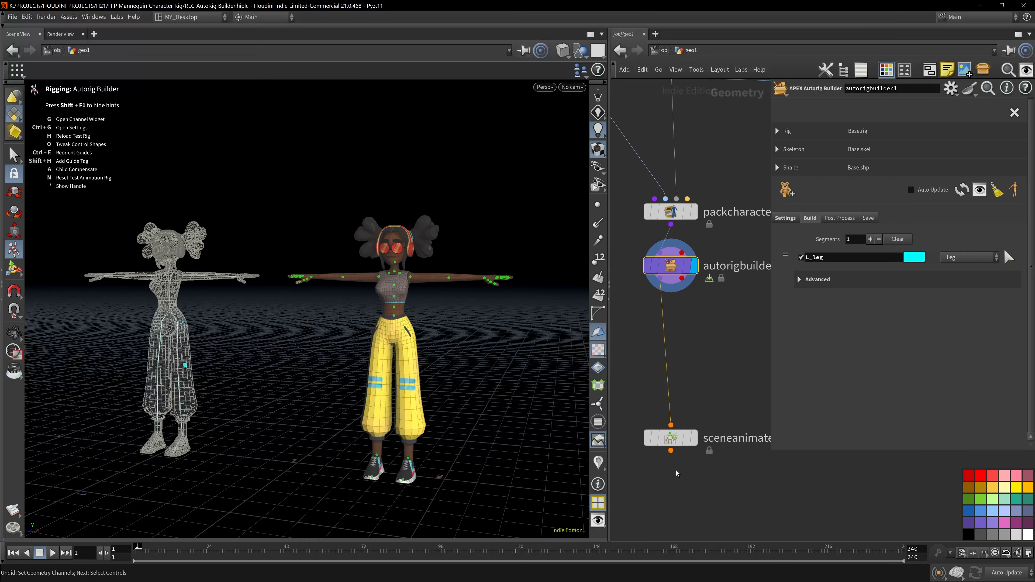
pyautogui.click(694, 438)
pyautogui.click(867, 154)
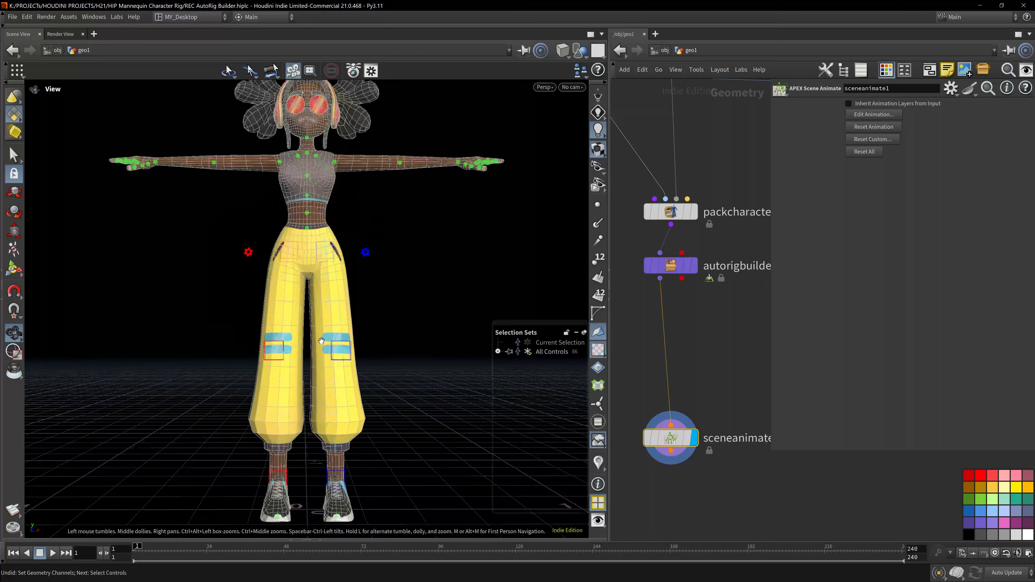
pyautogui.moveTo(346, 333); pyautogui.dragTo(341, 355)
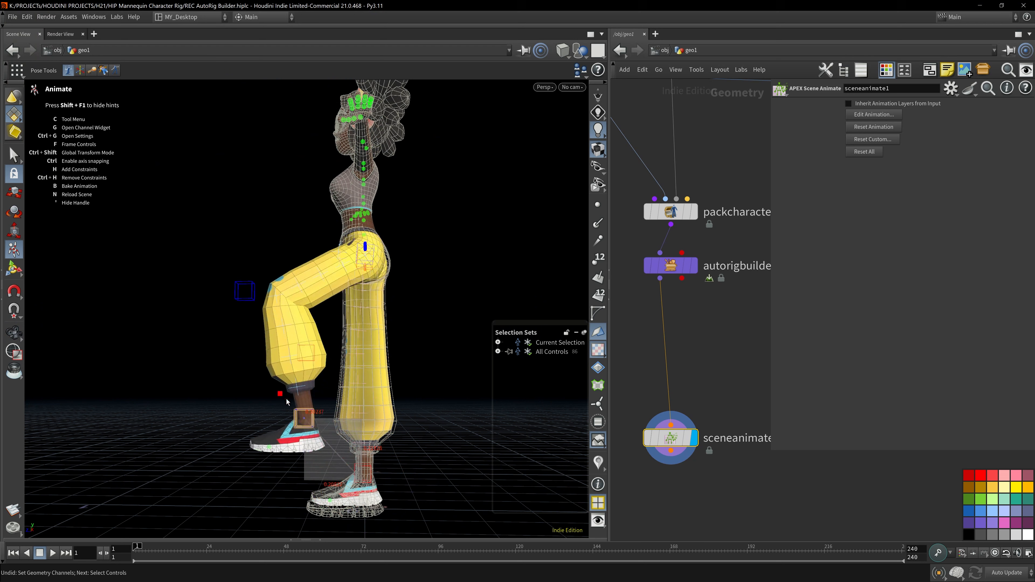
pyautogui.moveTo(286, 402); pyautogui.dragTo(300, 424)
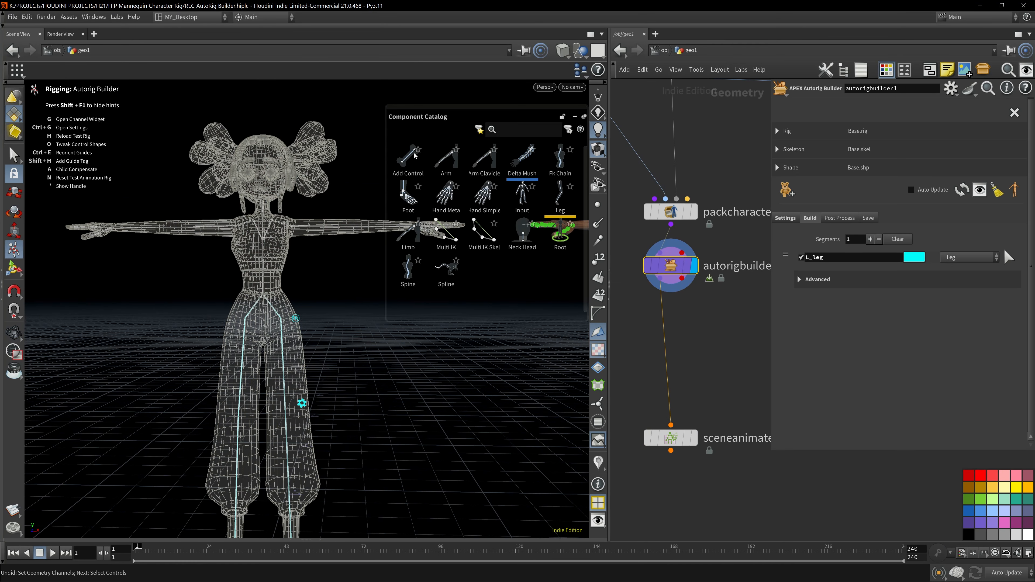
# Add an Arm component to the left arm and display sceneanimate1 to inspect the elbow pole vector position
pyautogui.moveTo(443, 159); pyautogui.dragTo(290, 227)
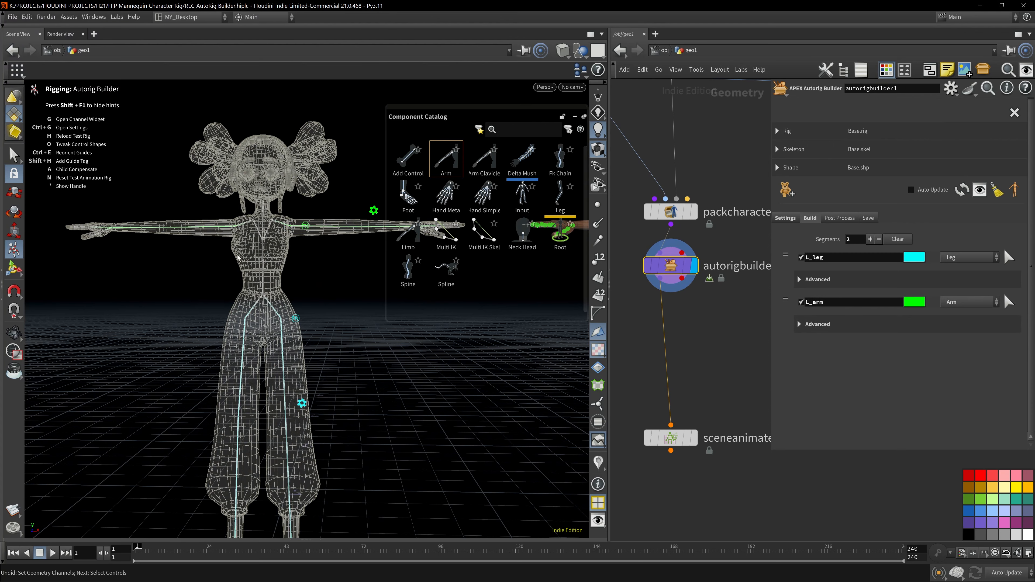
pyautogui.keyDown('alt'); pyautogui.moveTo(393, 390); pyautogui.dragTo(346, 381, button='middle'); pyautogui.keyUp('alt')
pyautogui.keyDown('alt'); pyautogui.scroll(-4, 353, 376); pyautogui.keyUp('alt')
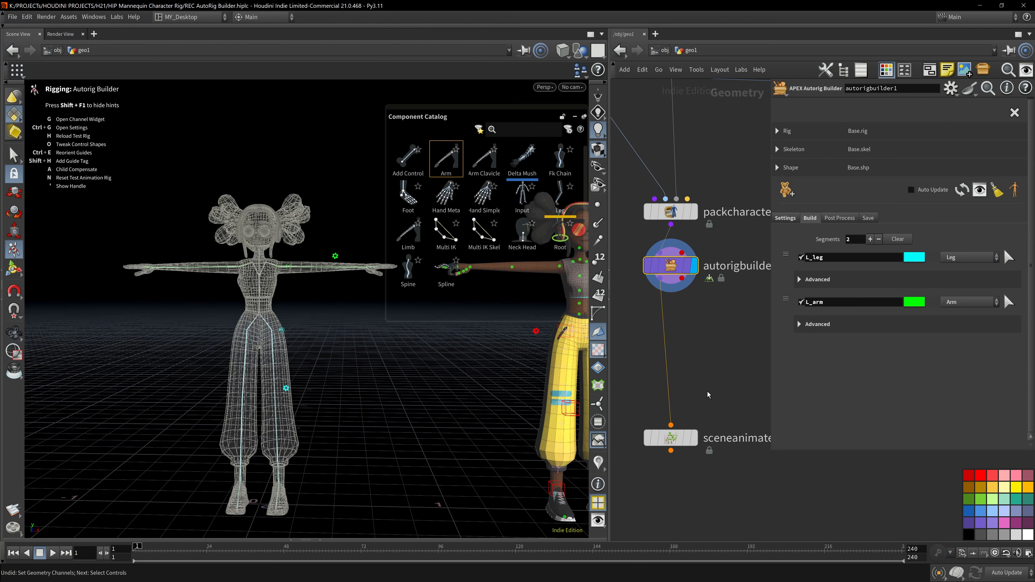
pyautogui.click(694, 438)
pyautogui.moveTo(310, 228)
pyautogui.keyDown('alt'); pyautogui.mouseDown()
pyautogui.moveTo(284, 226)
pyautogui.moveTo(292, 232)
pyautogui.mouseUp(); pyautogui.keyUp('alt')
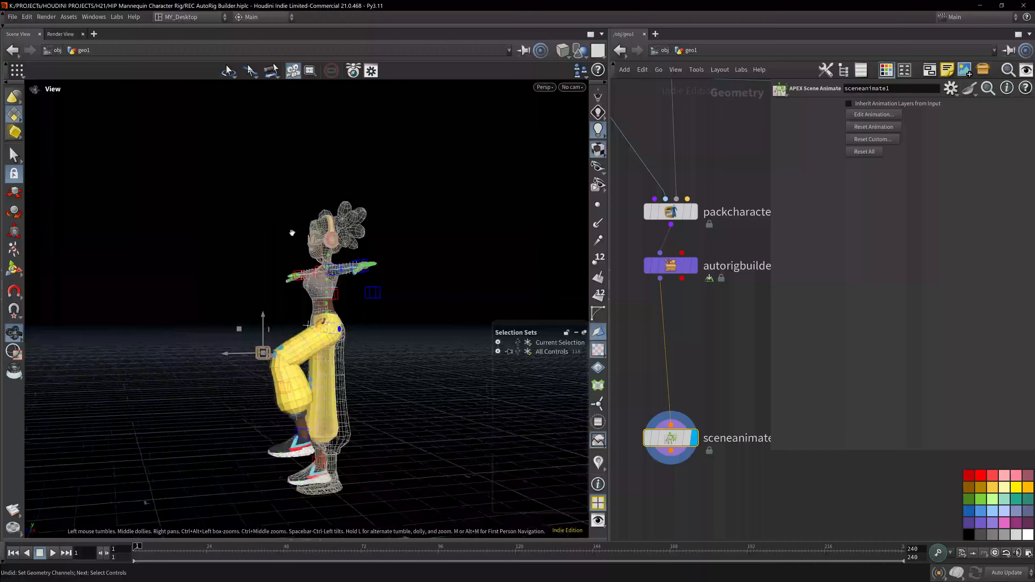
pyautogui.scroll(5, 292, 232)
pyautogui.press('Return')
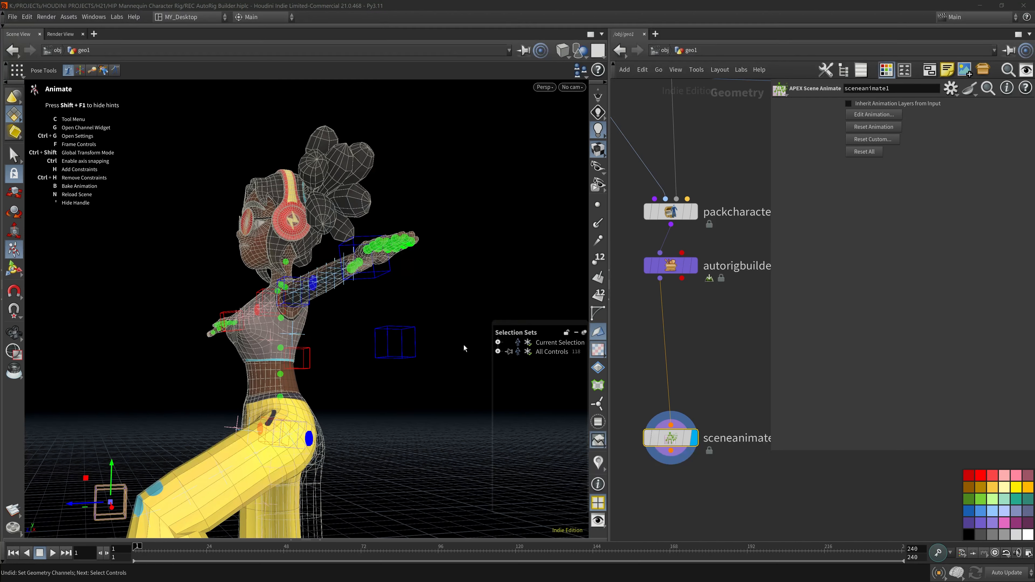
pyautogui.keyDown('alt'); pyautogui.moveTo(315, 286); pyautogui.dragTo(430, 292); pyautogui.keyUp('alt')
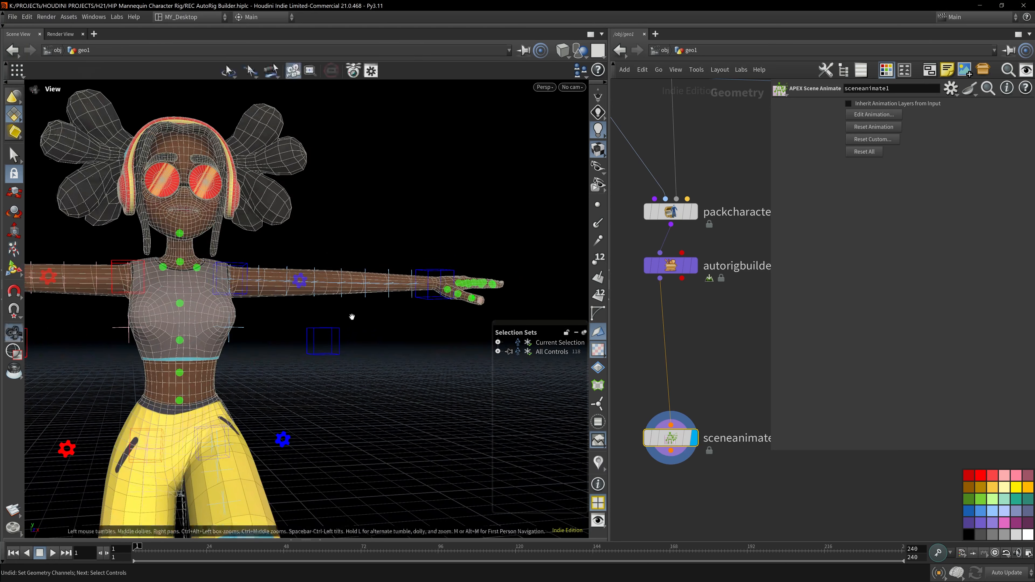
pyautogui.keyDown('alt'); pyautogui.moveTo(326, 287); pyautogui.dragTo(232, 282); pyautogui.keyUp('alt')
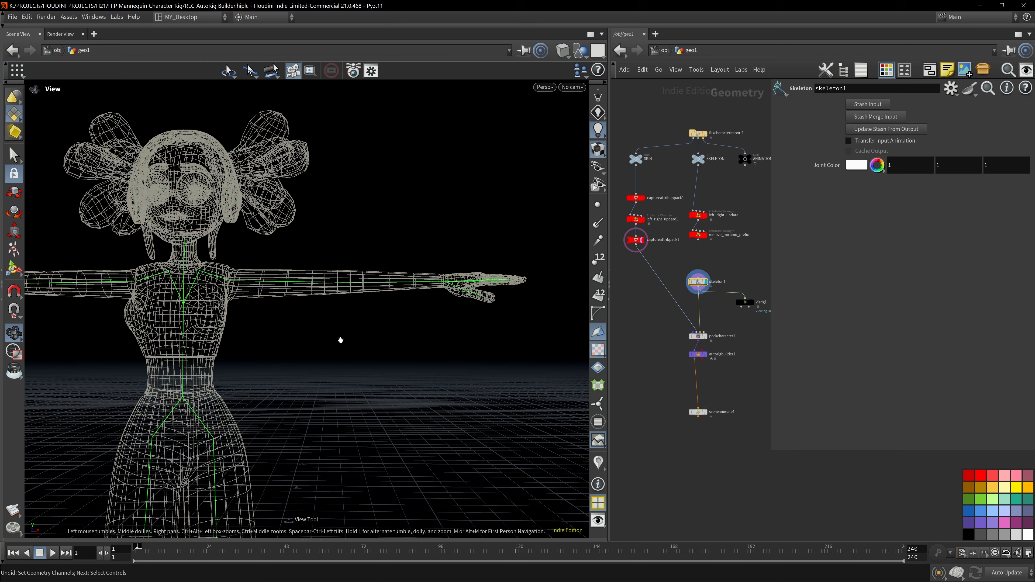
# Edit skeleton1's joints in the viewport using Modify mode, Freehand joint placement and Tweak Mode
pyautogui.scroll(3, 376, 326)
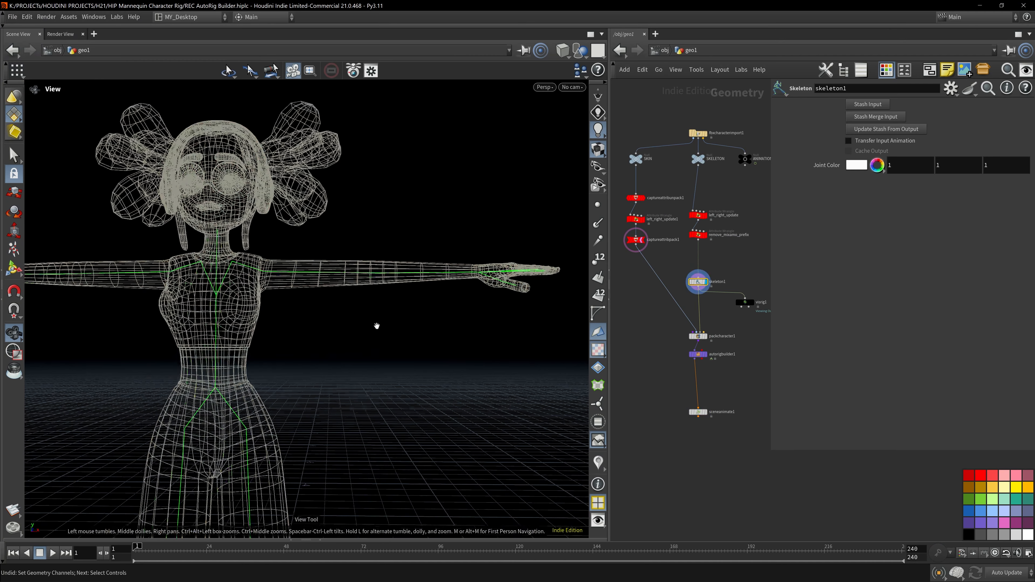
pyautogui.press('Return')
pyautogui.click(182, 69)
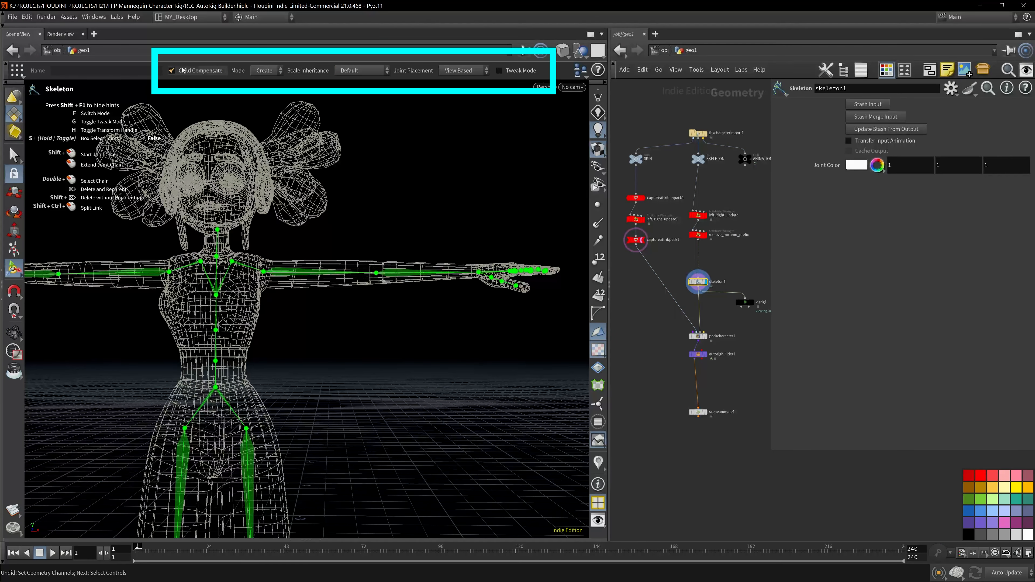
pyautogui.click(264, 71)
pyautogui.click(265, 83)
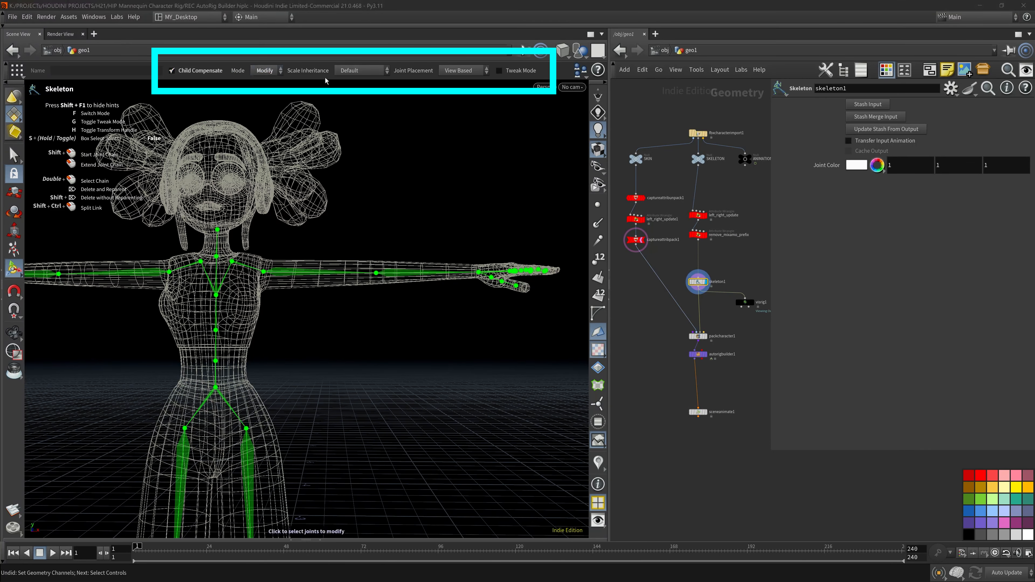
pyautogui.click(464, 71)
pyautogui.click(460, 100)
pyautogui.click(499, 71)
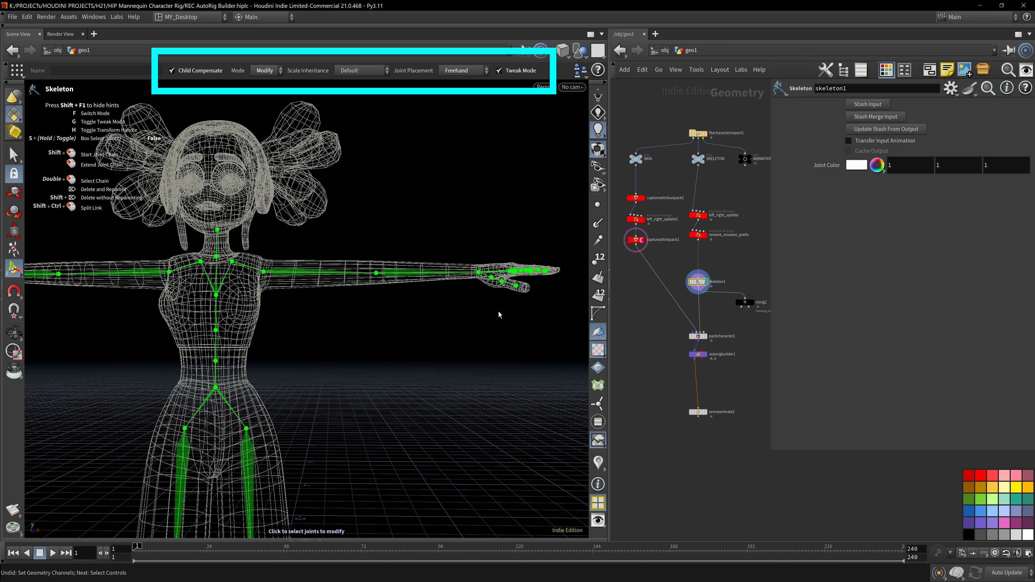
# Nudge the L_ForeArm and R_ForeArm elbow joints slightly upward
pyautogui.moveTo(377, 274); pyautogui.dragTo(379, 268)
pyautogui.keyDown('alt'); pyautogui.moveTo(59, 275); pyautogui.dragTo(133, 273, button='middle'); pyautogui.keyUp('alt')
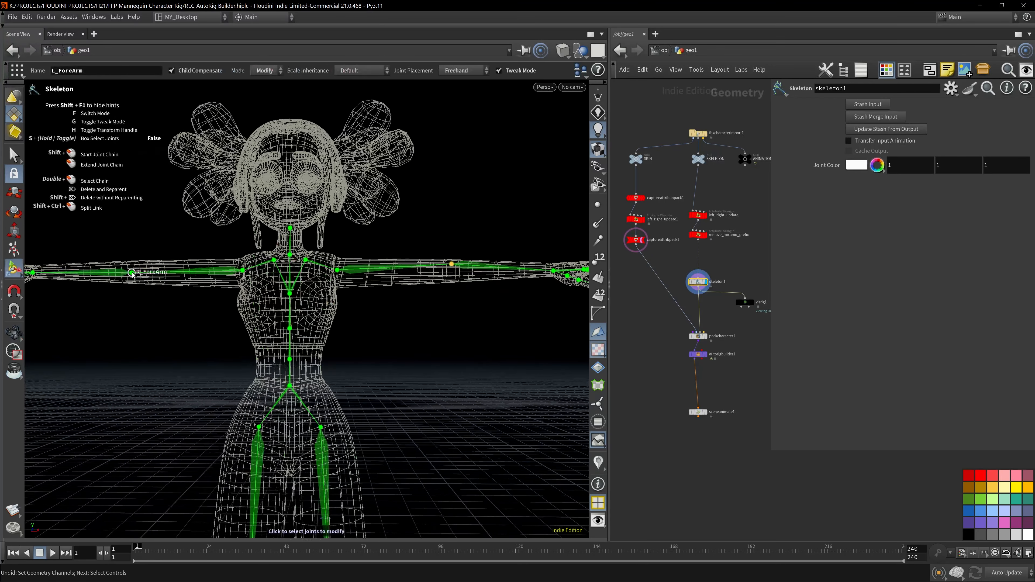
pyautogui.moveTo(133, 274); pyautogui.dragTo(134, 265)
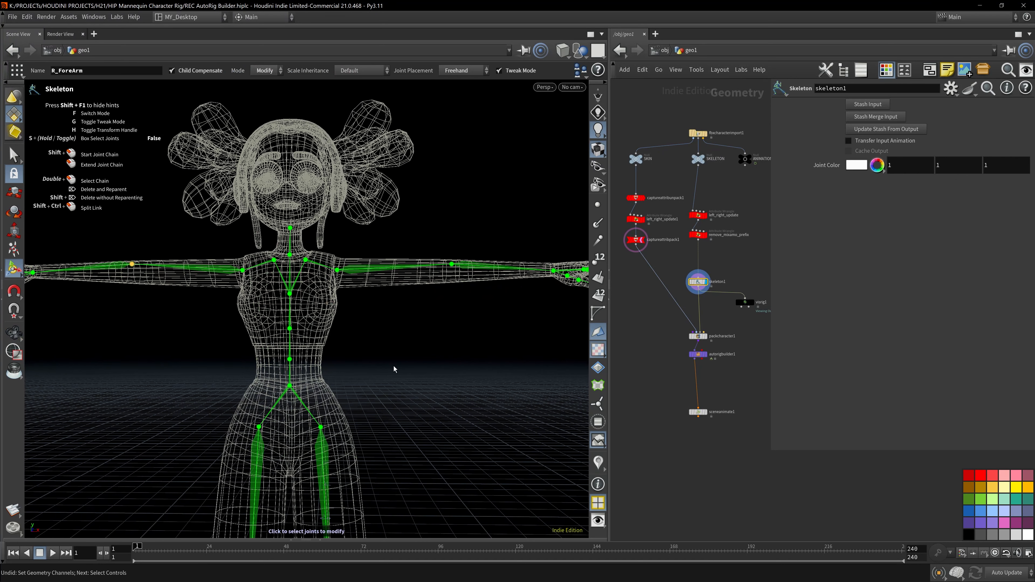
# Return to autorigbuilder1 and add a Leg component to the left leg and an Arm component to the left arm
pyautogui.moveTo(673, 373)
pyautogui.mouseDown()
pyautogui.moveTo(732, 355)
pyautogui.moveTo(746, 366)
pyautogui.mouseUp()
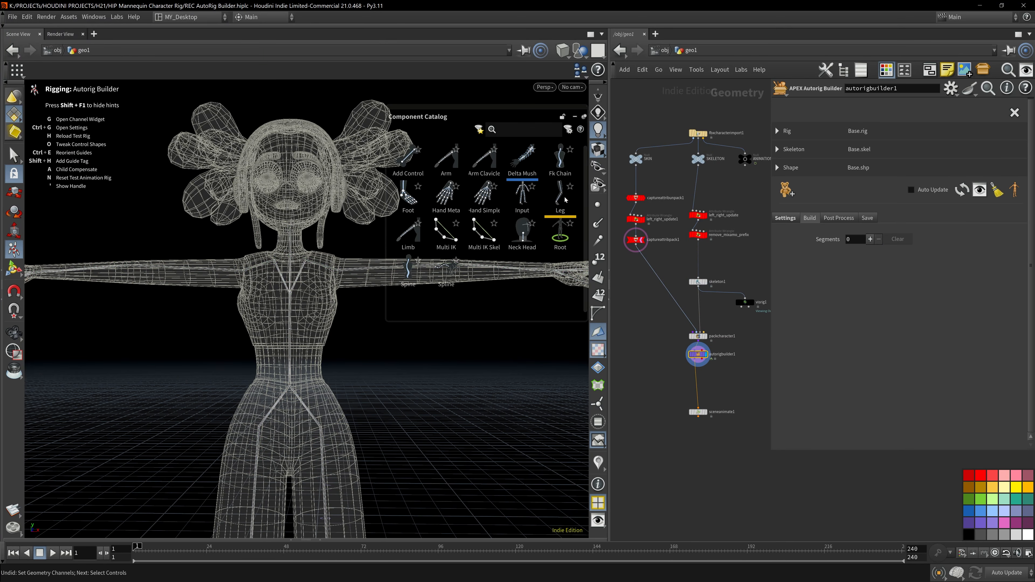
pyautogui.moveTo(560, 195); pyautogui.dragTo(228, 375)
pyautogui.click(226, 371)
pyautogui.moveTo(445, 159); pyautogui.dragTo(234, 251)
pyautogui.click(236, 309)
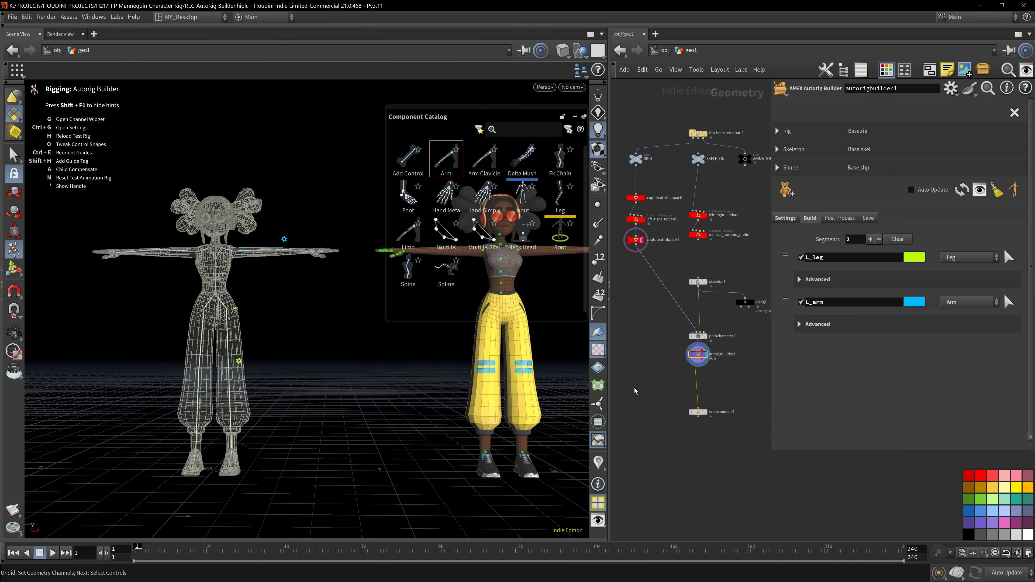
# Display sceneanimate1 and inspect the arm pole vector controls around the upper body
pyautogui.moveTo(678, 445); pyautogui.dragTo(732, 389)
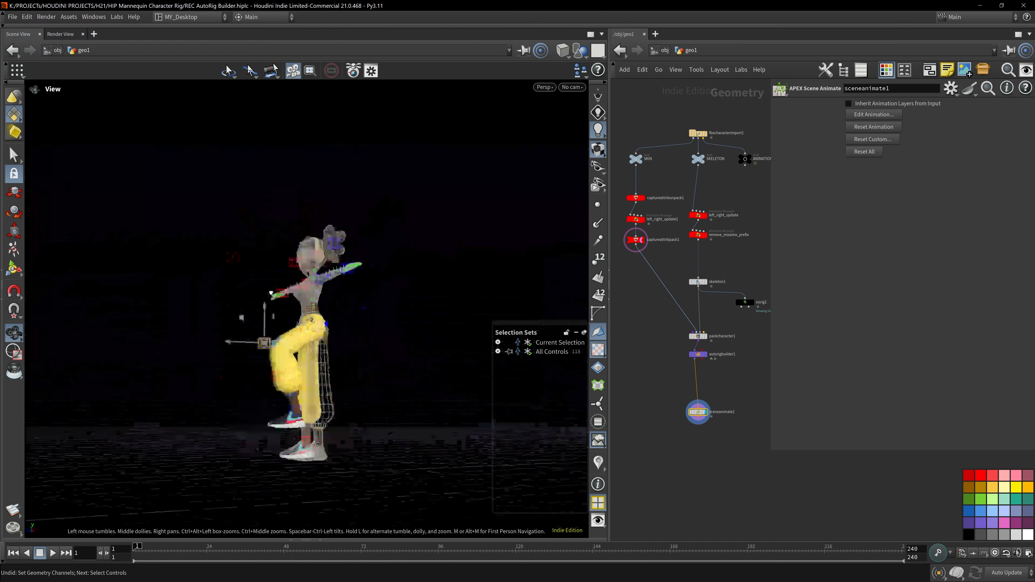
pyautogui.moveTo(245, 240); pyautogui.dragTo(326, 238)
pyautogui.scroll(5, 325, 238)
pyautogui.moveTo(310, 208); pyautogui.dragTo(353, 247, button='right')
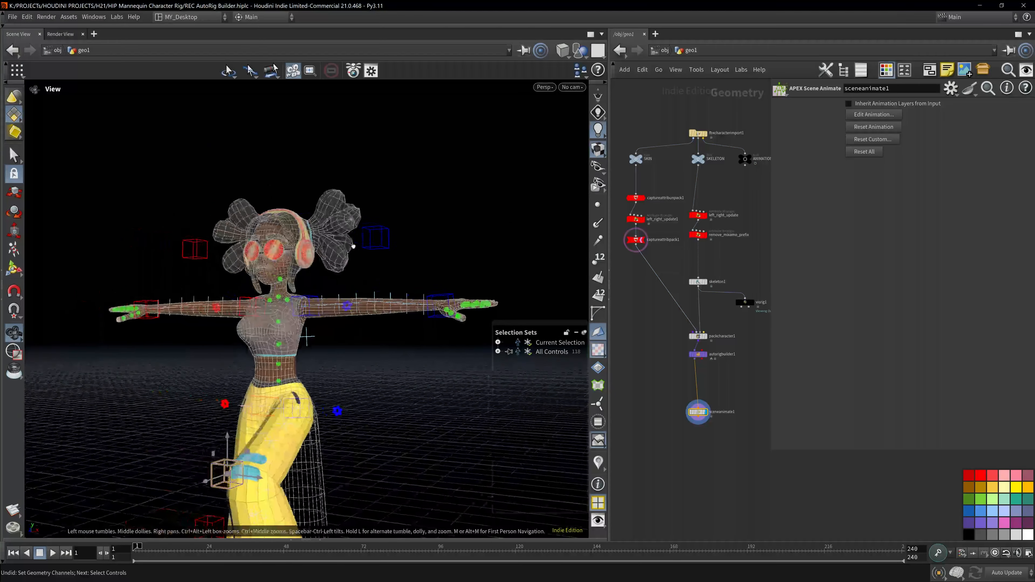
pyautogui.keyDown('alt'); pyautogui.moveTo(354, 246); pyautogui.dragTo(383, 249); pyautogui.keyUp('alt')
pyautogui.click(395, 244)
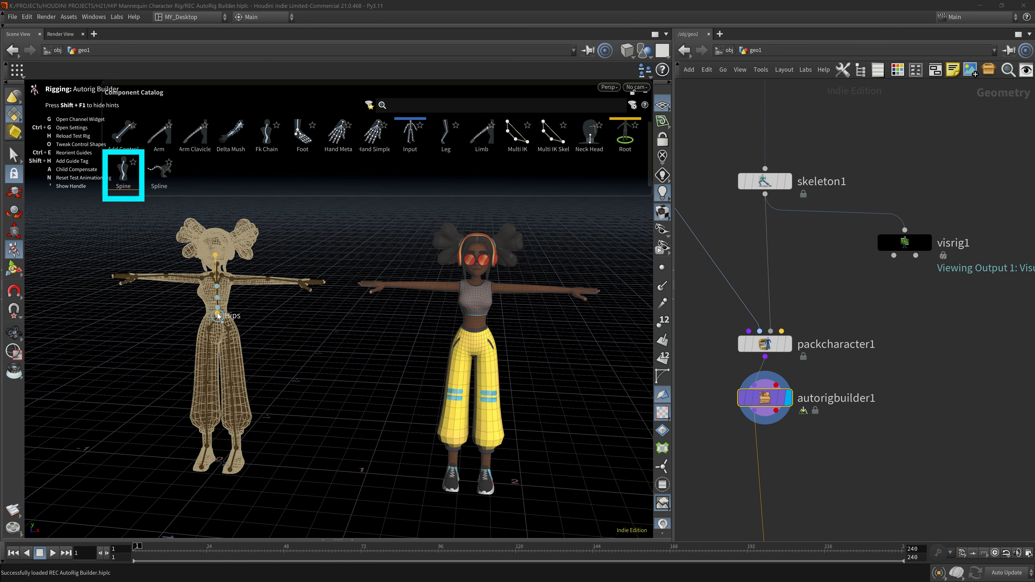
# Add a Spine component named spine starting from the hips, and display sceneanimate1
pyautogui.click(220, 311)
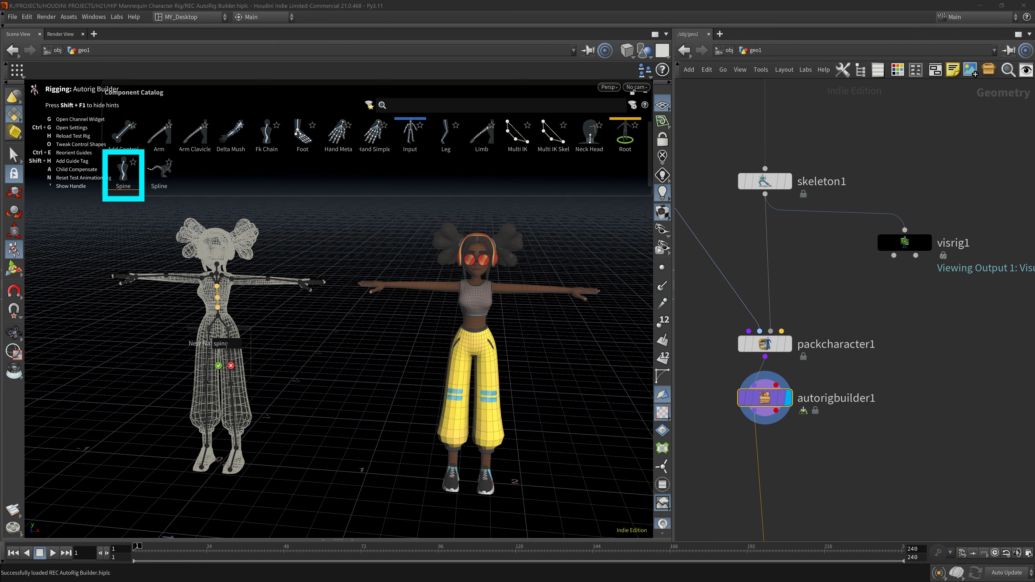
pyautogui.press('Return')
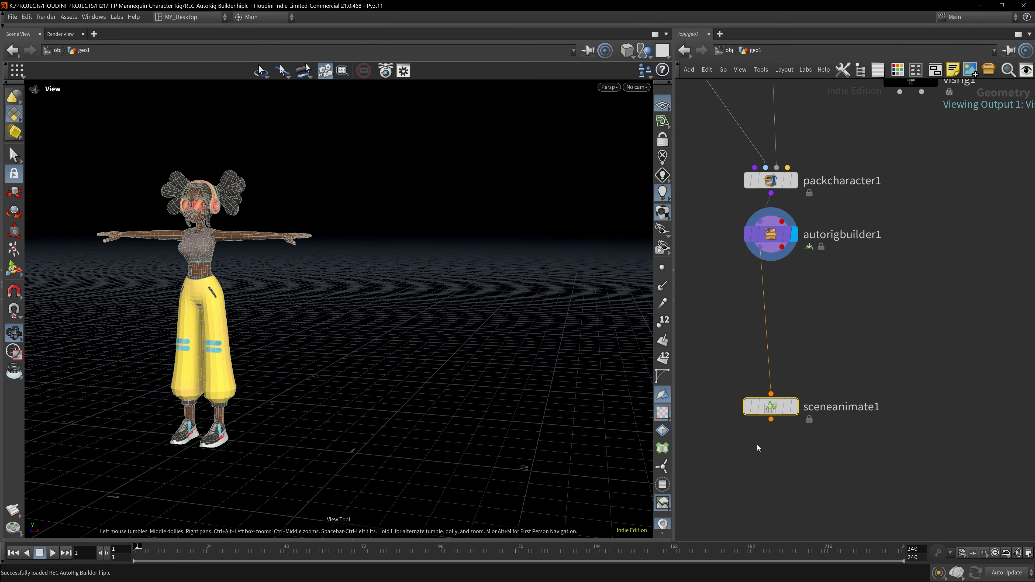
pyautogui.click(794, 407)
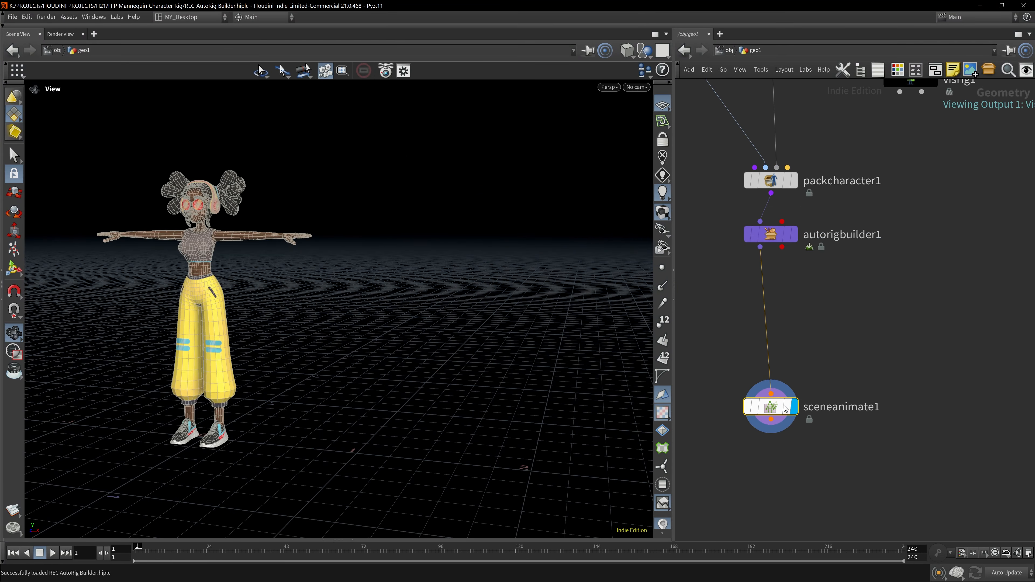
# Examine the spine controls around the torso in the Animate state and select c_cog_ctrl
pyautogui.moveTo(362, 269); pyautogui.dragTo(229, 269)
pyautogui.moveTo(229, 268); pyautogui.dragTo(424, 279, button='middle')
pyautogui.scroll(3, 424, 279)
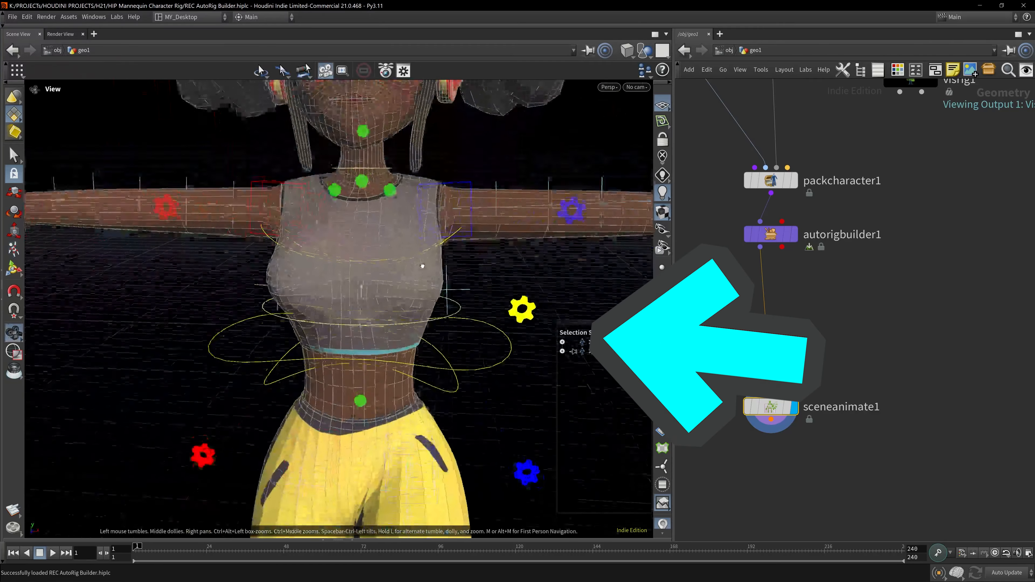
pyautogui.moveTo(423, 266); pyautogui.dragTo(432, 285)
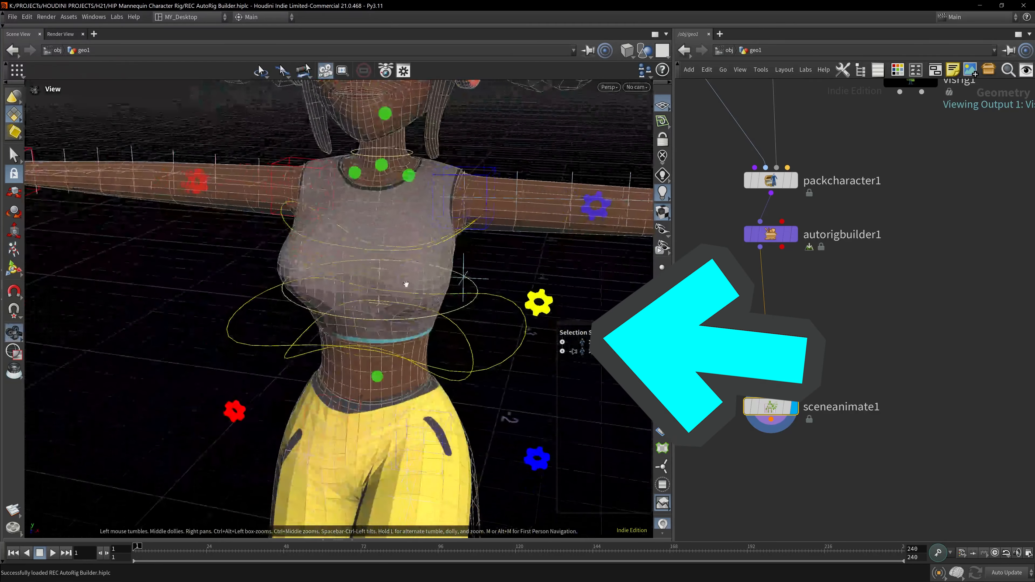
pyautogui.press('Return')
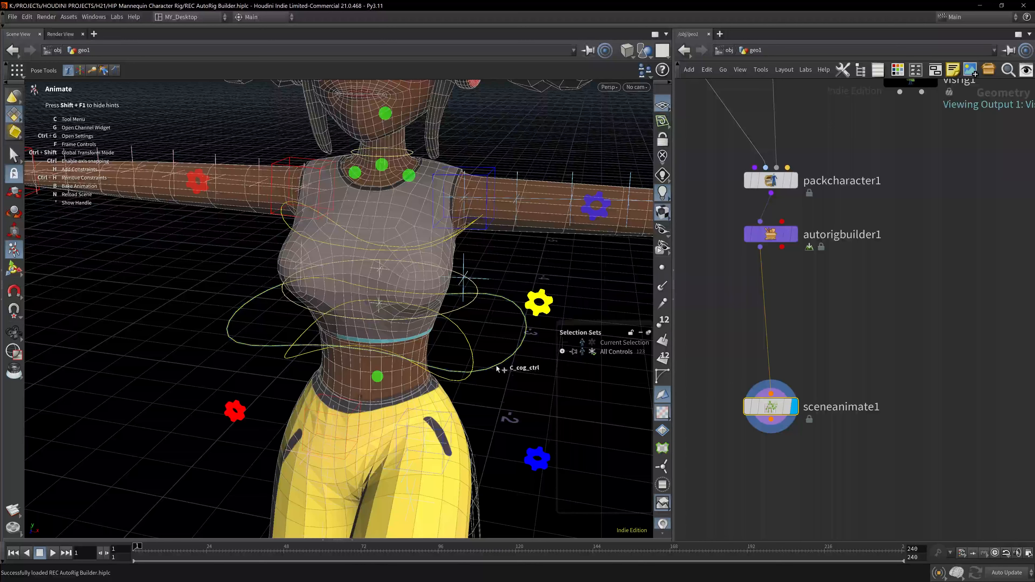
pyautogui.click(496, 369)
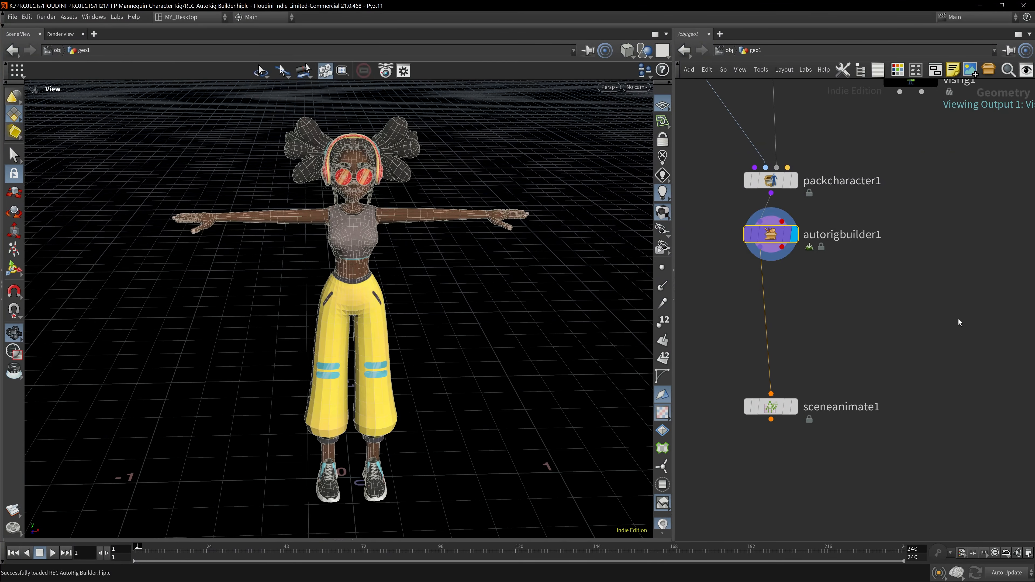
# Activate the Autorig Builder viewport tool with the viewport resized, and show autorigbuilder1's parameters
pyautogui.moveTo(458, 291); pyautogui.dragTo(473, 292)
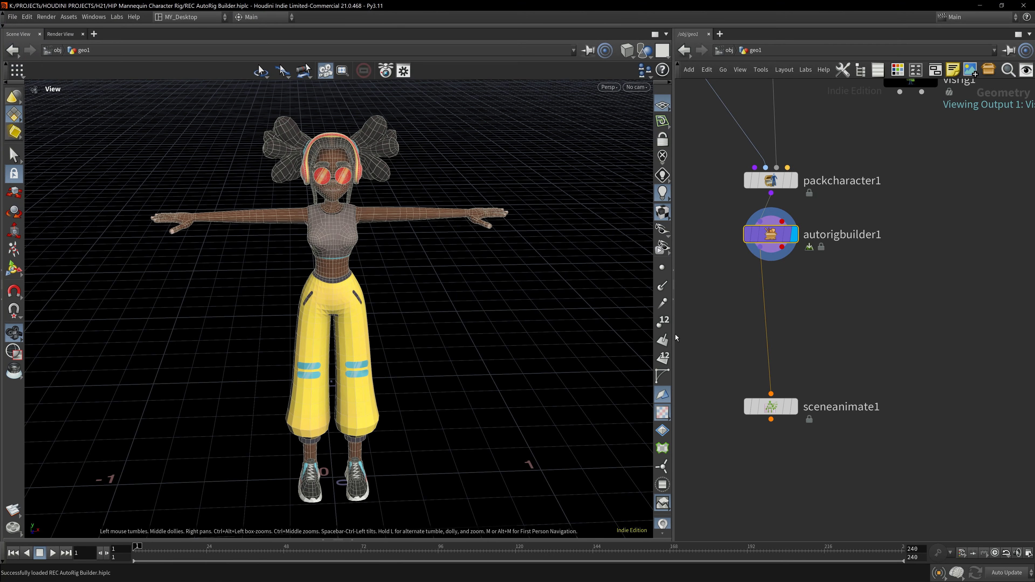
pyautogui.press('Return')
pyautogui.moveTo(674, 340); pyautogui.dragTo(491, 349)
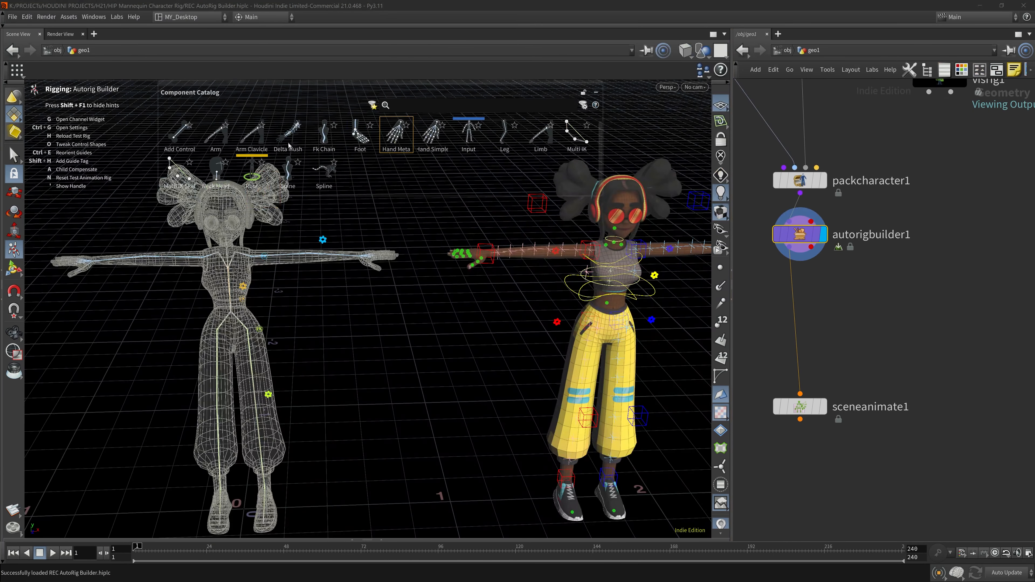
pyautogui.press('p')
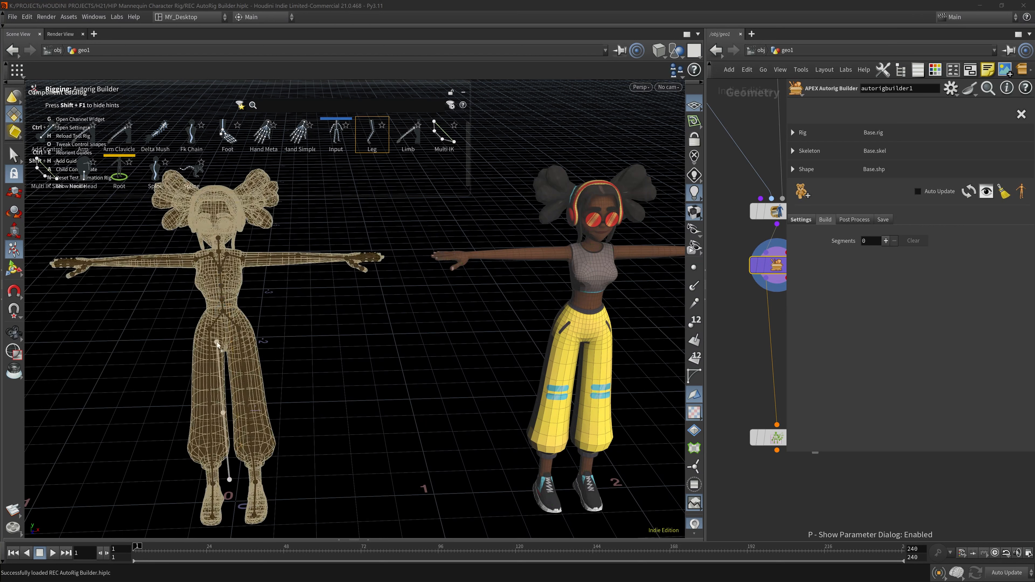
# Place a Leg component on the right leg chain and agree to continue without mirroring
pyautogui.click(210, 330)
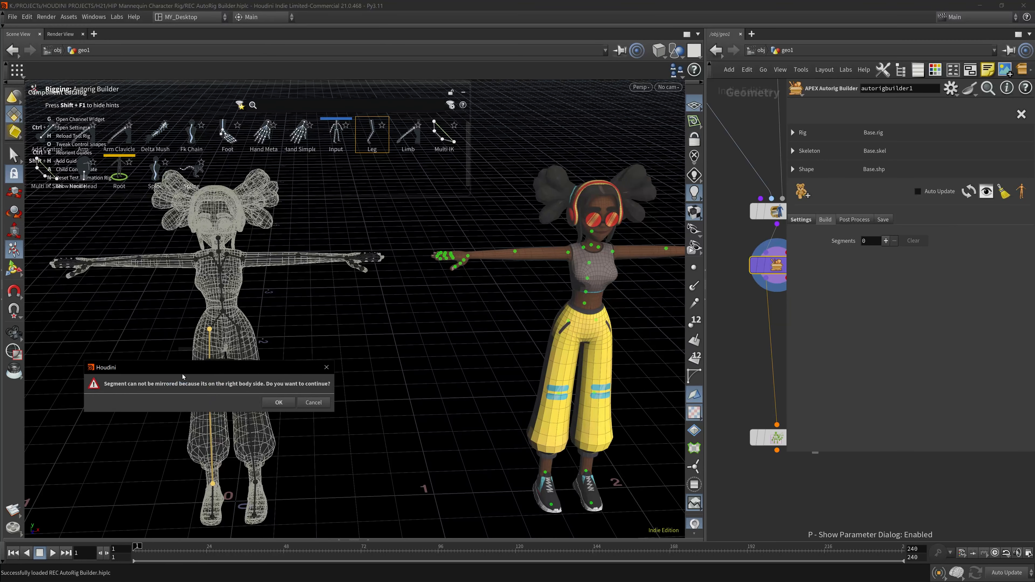
pyautogui.moveTo(190, 368); pyautogui.dragTo(363, 307)
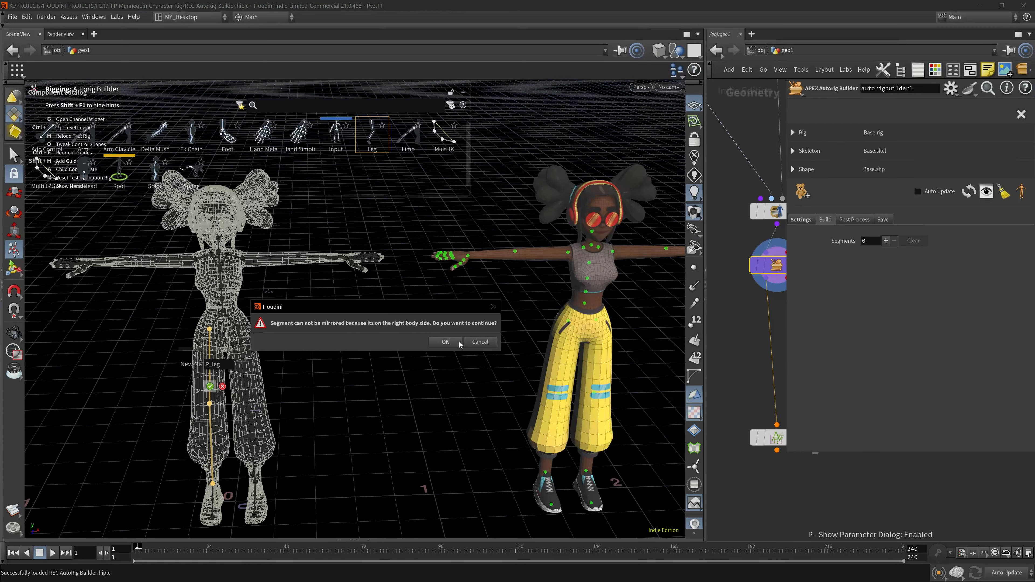
pyautogui.click(442, 344)
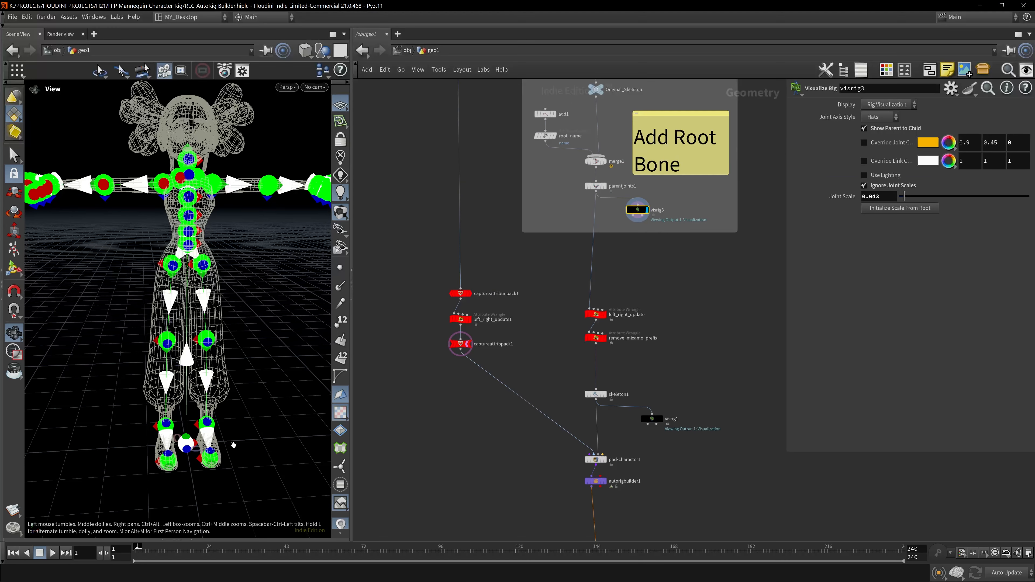
pyautogui.scroll(-5, 242, 299)
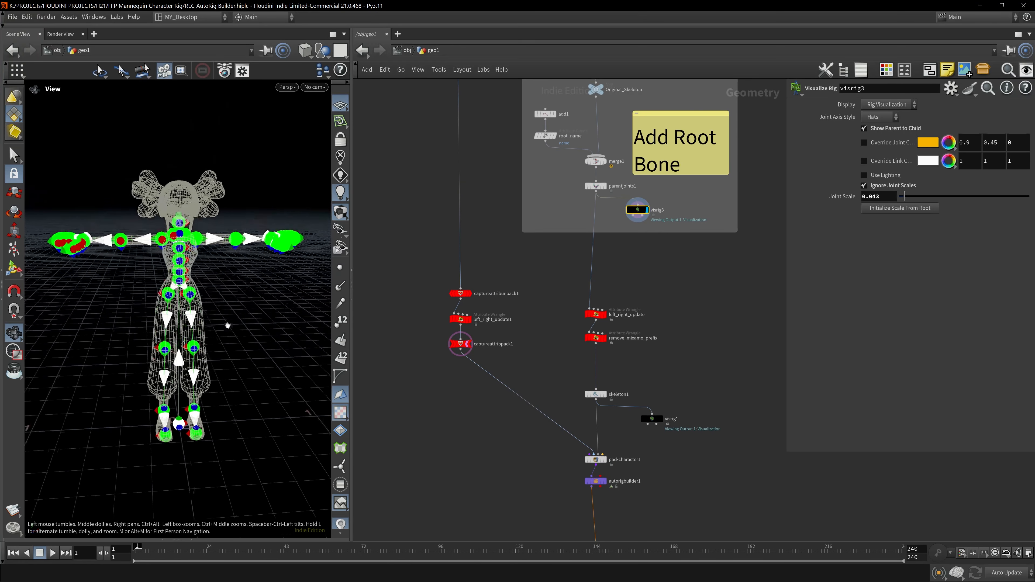
pyautogui.moveTo(351, 211); pyautogui.dragTo(534, 211)
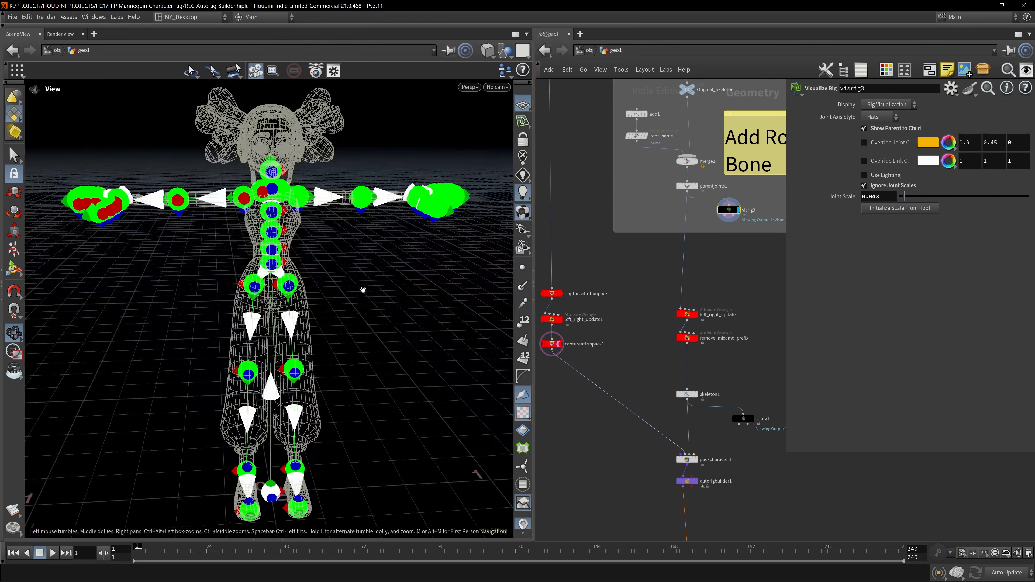
pyautogui.scroll(-4, 247, 305)
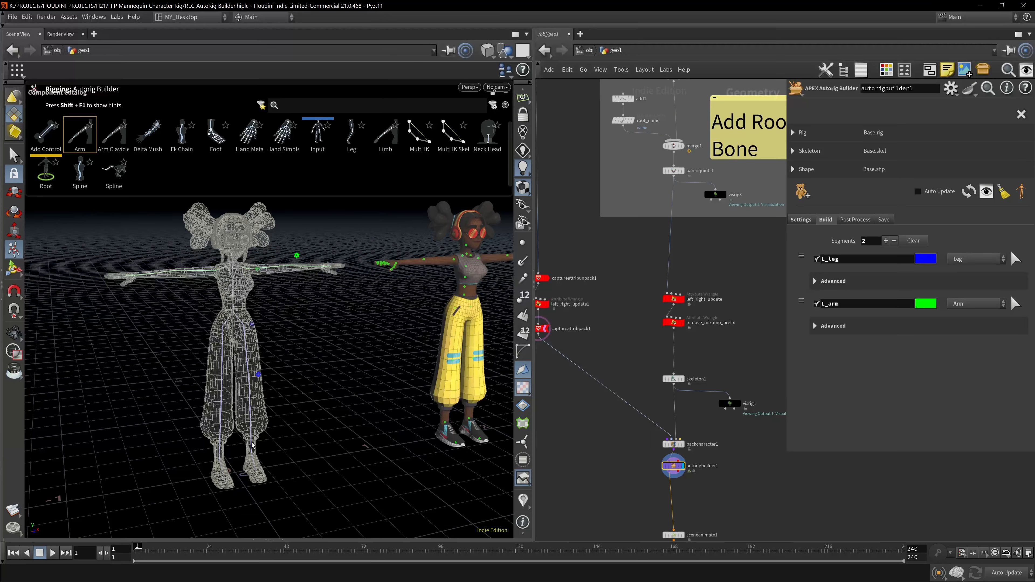
pyautogui.click(57, 181)
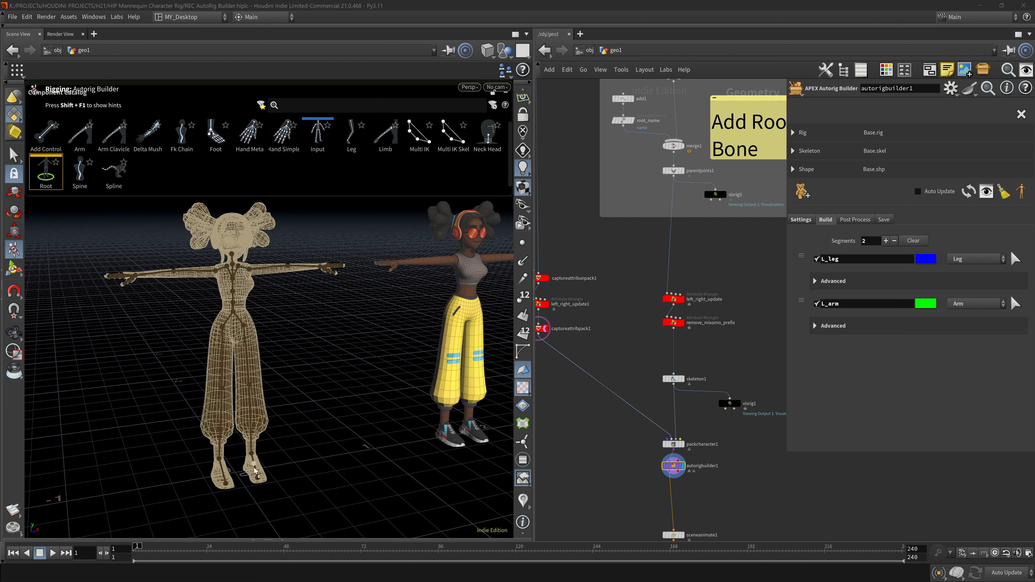
pyautogui.moveTo(369, 387); pyautogui.dragTo(352, 387)
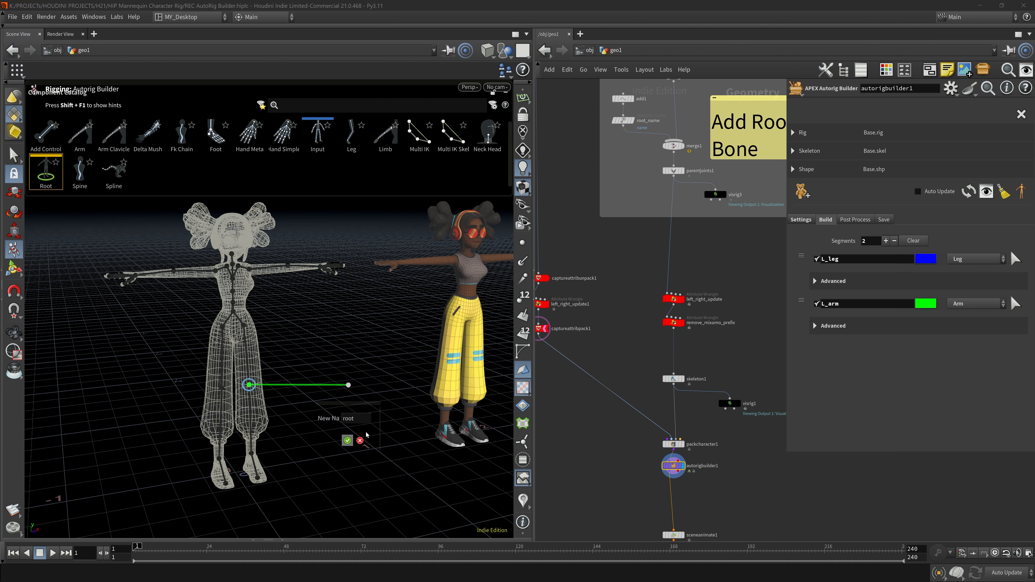
pyautogui.click(362, 439)
pyautogui.press('Escape')
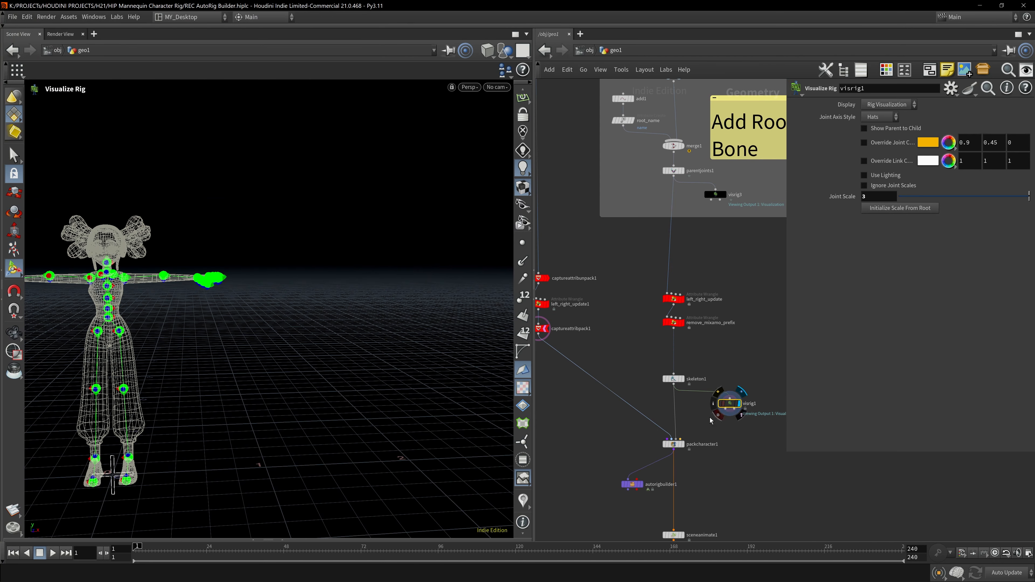
# Inspect the skeleton for the root bone by displaying visrig1, parentjoints1, left_right_update and skeleton1 in turn
pyautogui.keyDown('alt'); pyautogui.moveTo(228, 401); pyautogui.dragTo(251, 388, button='right'); pyautogui.keyUp('alt')
pyautogui.keyDown('alt'); pyautogui.moveTo(252, 388); pyautogui.dragTo(201, 423); pyautogui.keyUp('alt')
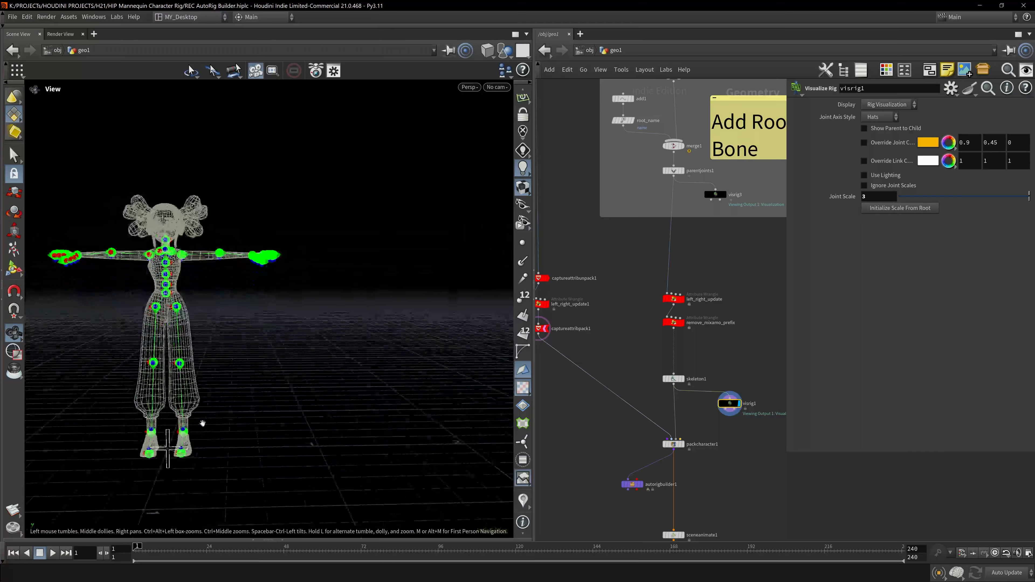
pyautogui.keyDown('alt'); pyautogui.moveTo(201, 423); pyautogui.dragTo(178, 430, button='middle'); pyautogui.keyUp('alt')
pyautogui.scroll(3, 178, 430)
pyautogui.click(715, 195)
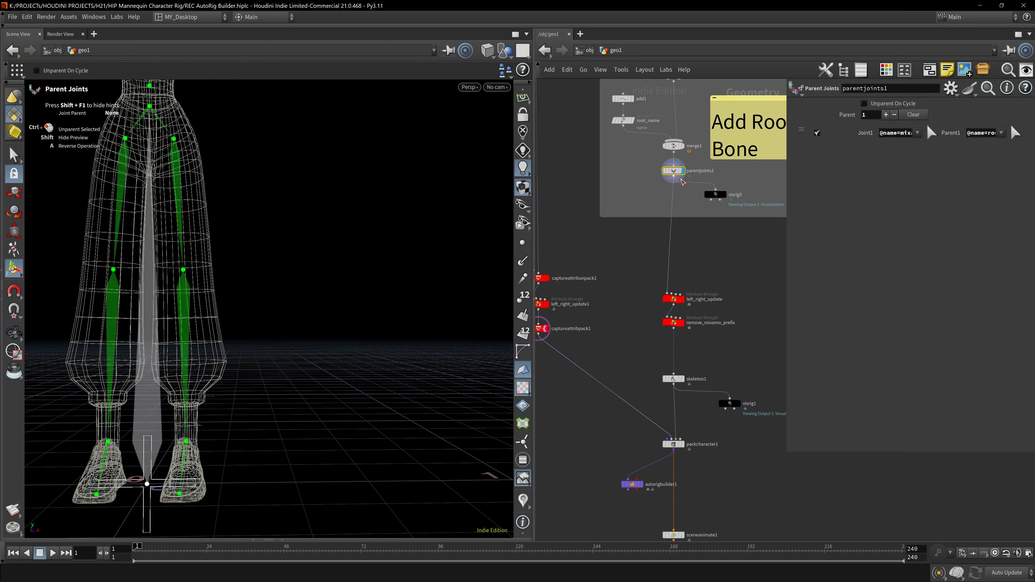
pyautogui.click(673, 299)
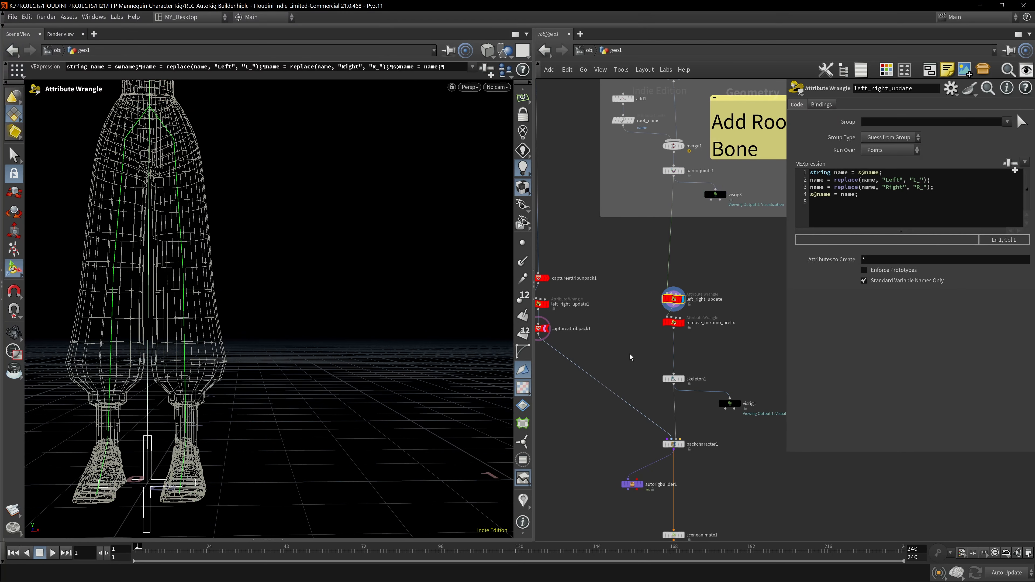
pyautogui.click(674, 379)
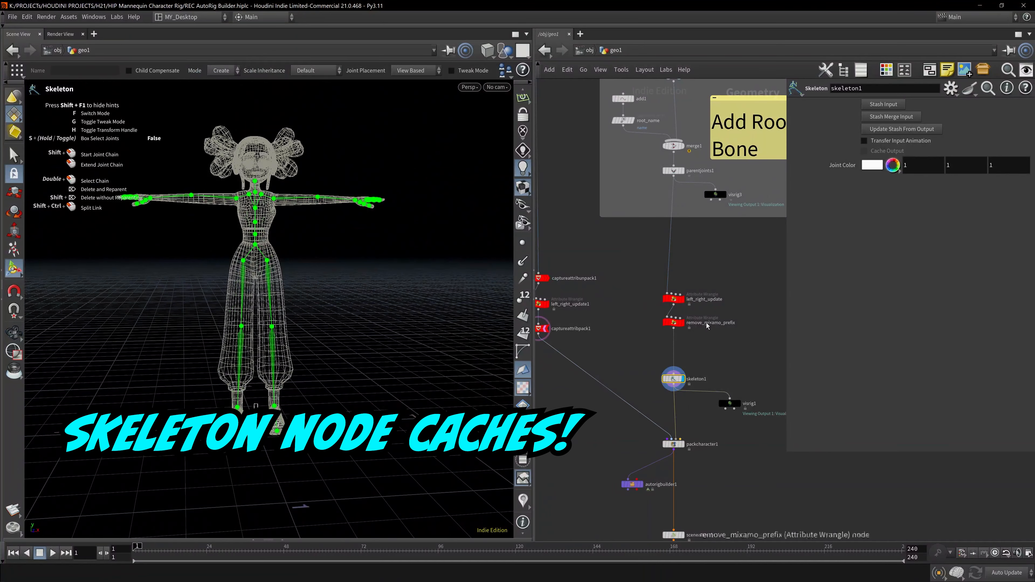
pyautogui.scroll(4, 614, 430)
pyautogui.moveTo(615, 381)
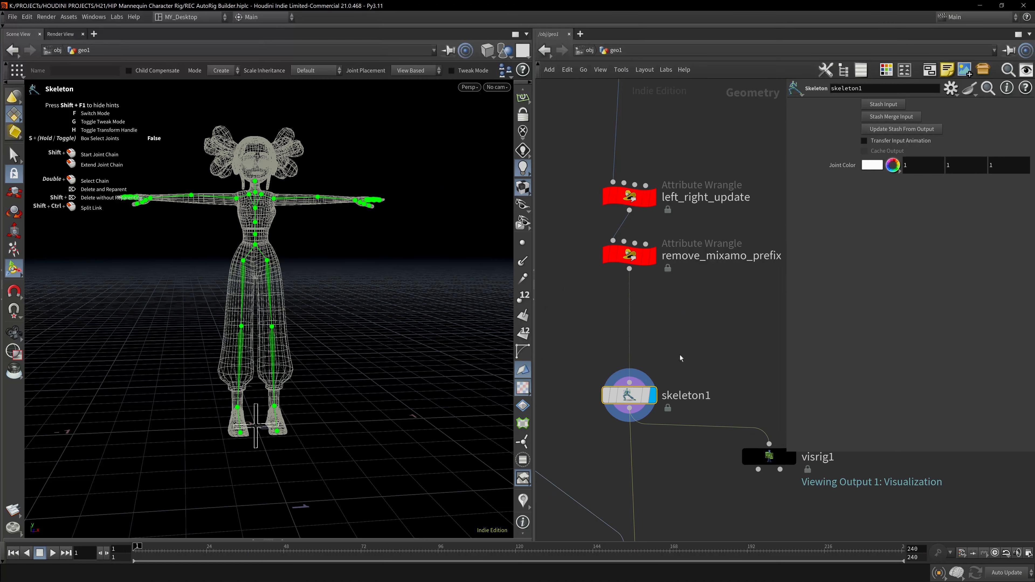
pyautogui.scroll(-5, 637, 315)
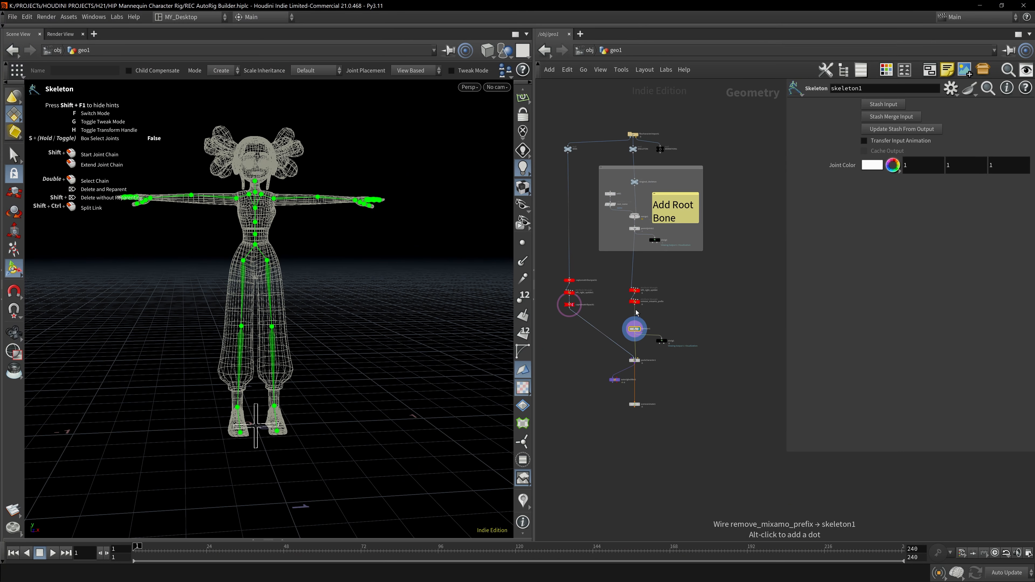
# Move the Add Root Bone network box aside and wire SKELETON directly into left_right_update
pyautogui.moveTo(639, 167); pyautogui.dragTo(723, 170)
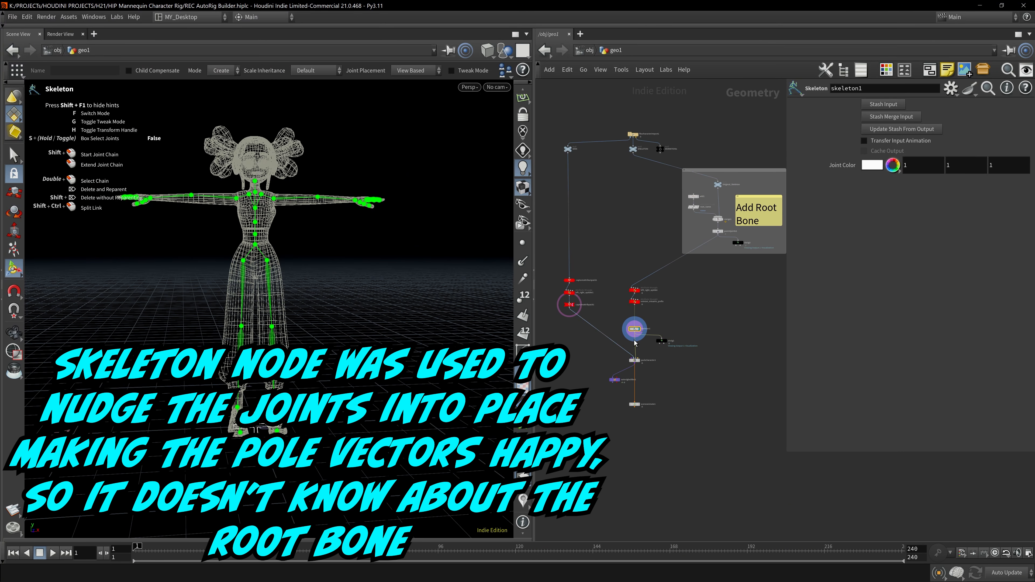
pyautogui.scroll(5, 636, 284)
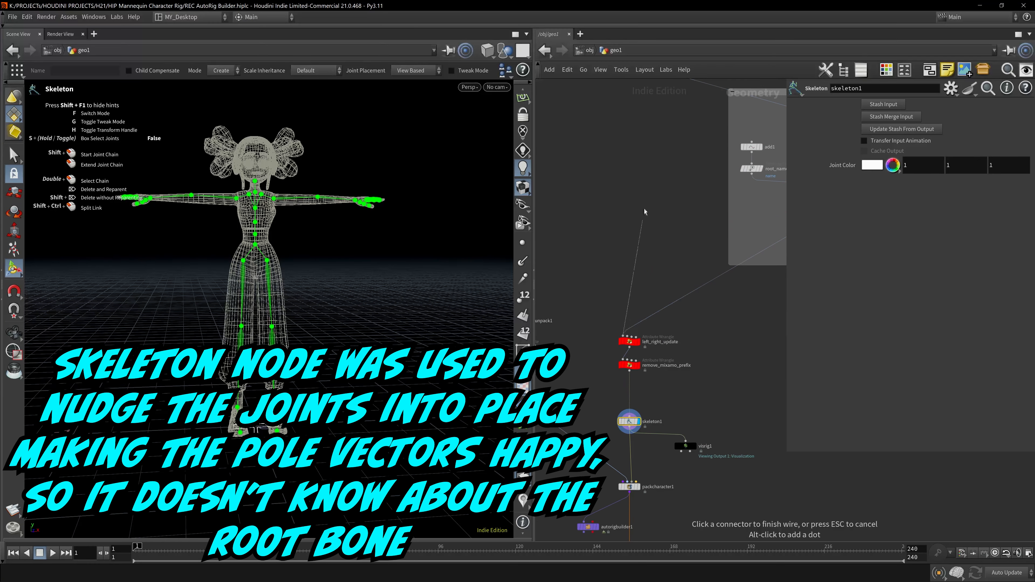
pyautogui.scroll(-5, 650, 241)
# Move left_right_update, remove_mixamo_prefix, skeleton1 and visrig1 up beneath SKELETON, and place the Add Root Bone box below them
pyautogui.moveTo(574, 296); pyautogui.dragTo(697, 372)
pyautogui.scroll(5, 683, 322)
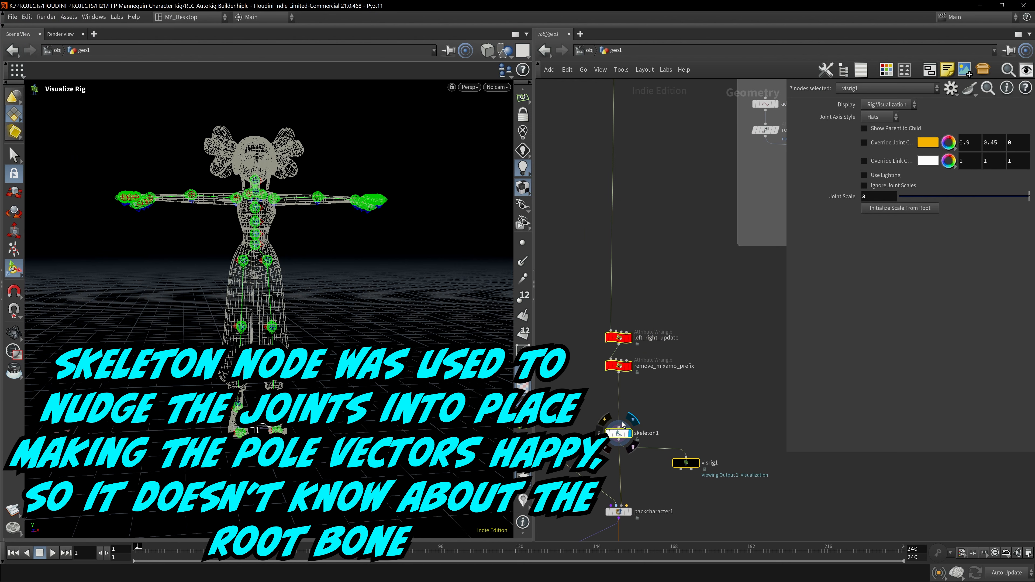
pyautogui.scroll(-3, 627, 411)
pyautogui.moveTo(631, 399); pyautogui.dragTo(629, 214)
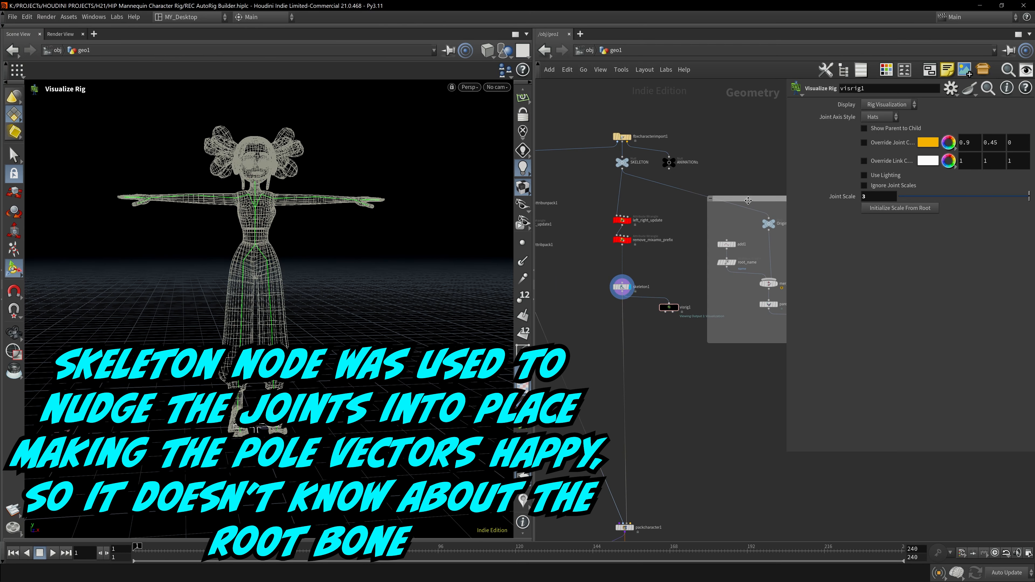
pyautogui.moveTo(752, 200); pyautogui.dragTo(687, 355)
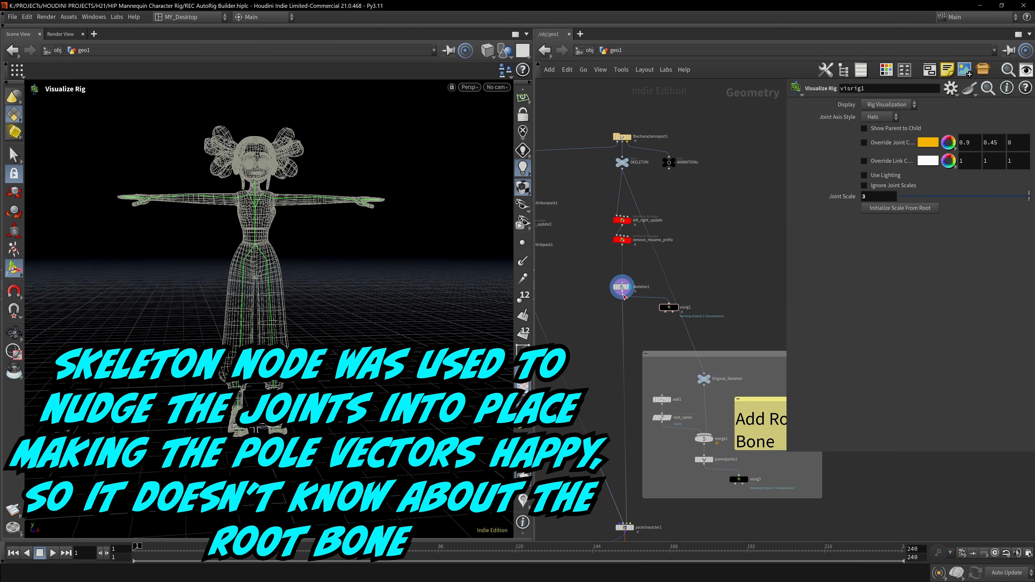
# Wire skeleton1 into Original_Skeleton and parentjoints1 into packcharacter1, with the Add Root Bone box aligned between them
pyautogui.moveTo(657, 490); pyautogui.dragTo(658, 428, button='middle')
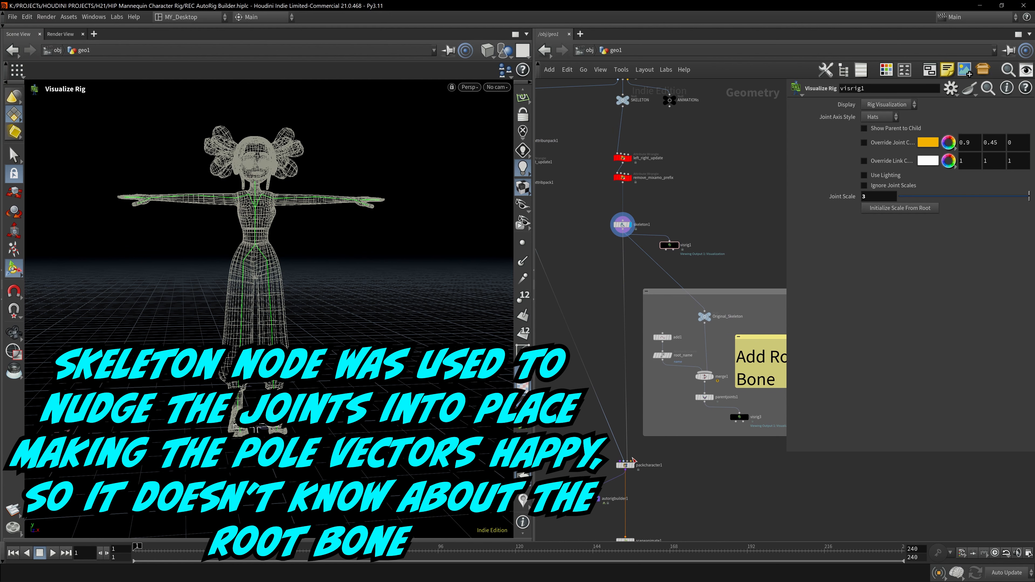
pyautogui.scroll(5, 630, 456)
pyautogui.click(625, 479)
pyautogui.scroll(-3, 625, 478)
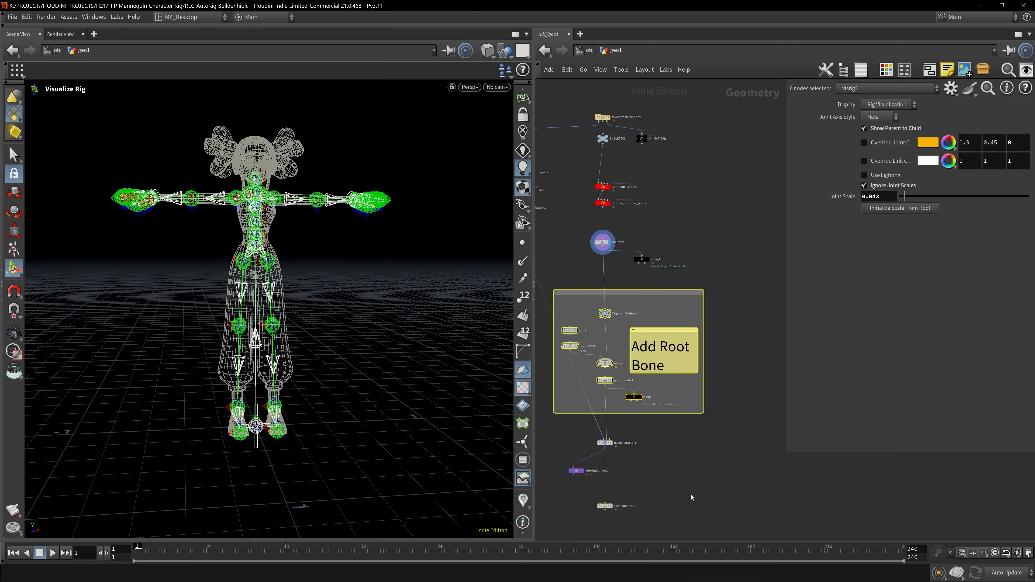
pyautogui.click(692, 494)
# Display autorigbuilder1 with its viewport tool active, clear its existing component segments and return to its general settings
pyautogui.scroll(5, 627, 442)
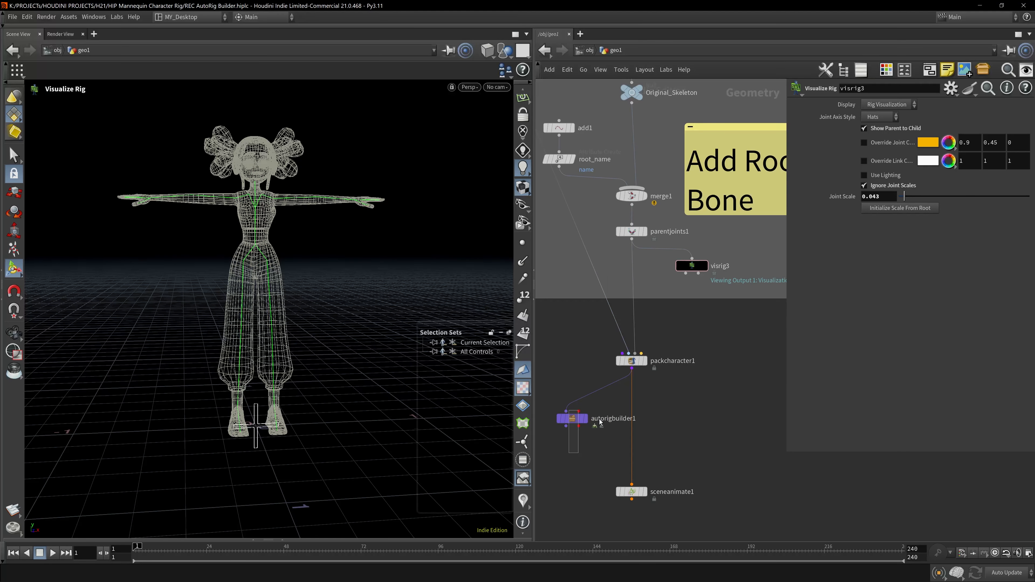
pyautogui.moveTo(607, 403); pyautogui.dragTo(606, 401)
pyautogui.press('r')
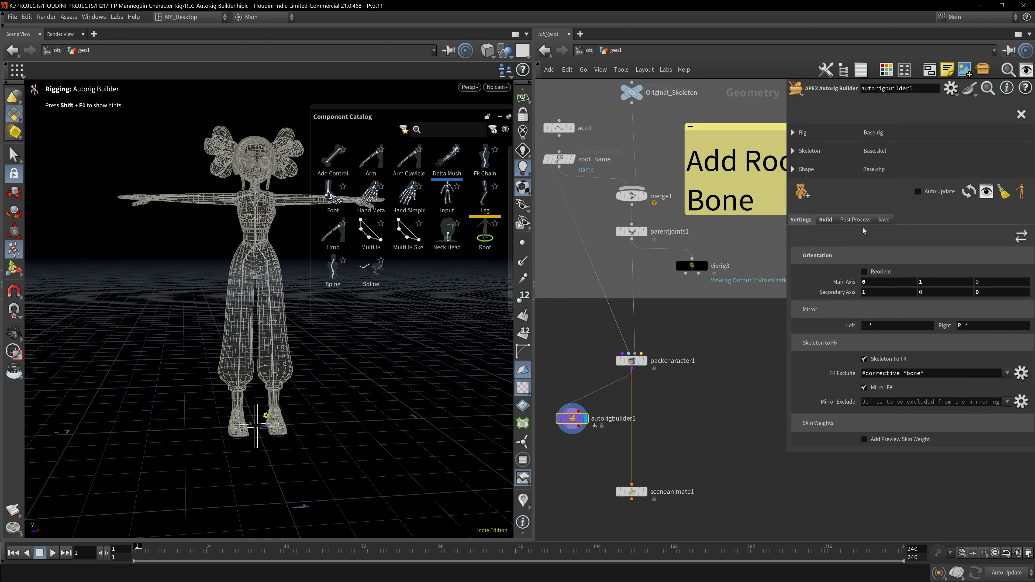
pyautogui.click(825, 220)
pyautogui.click(915, 243)
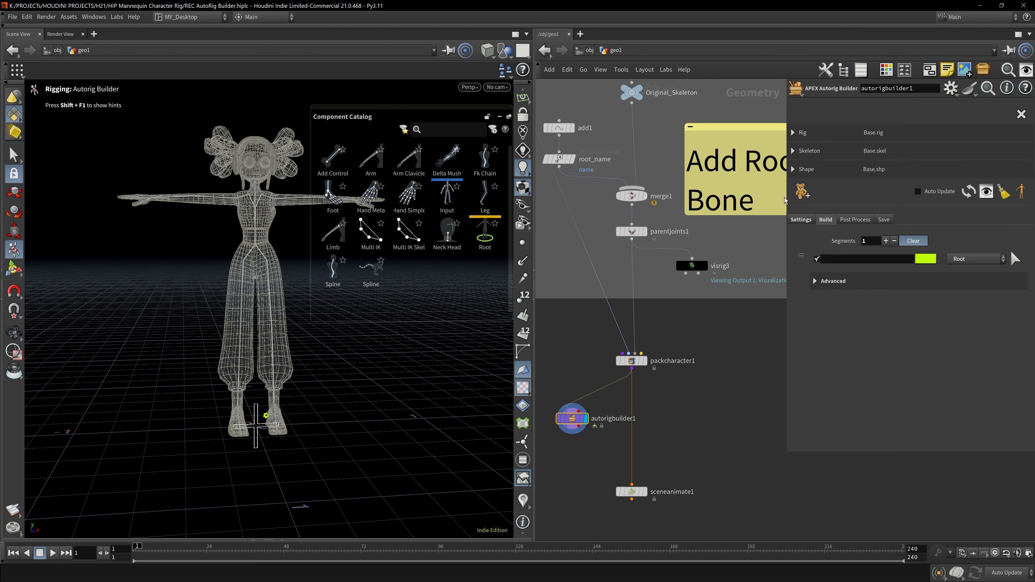
pyautogui.click(801, 220)
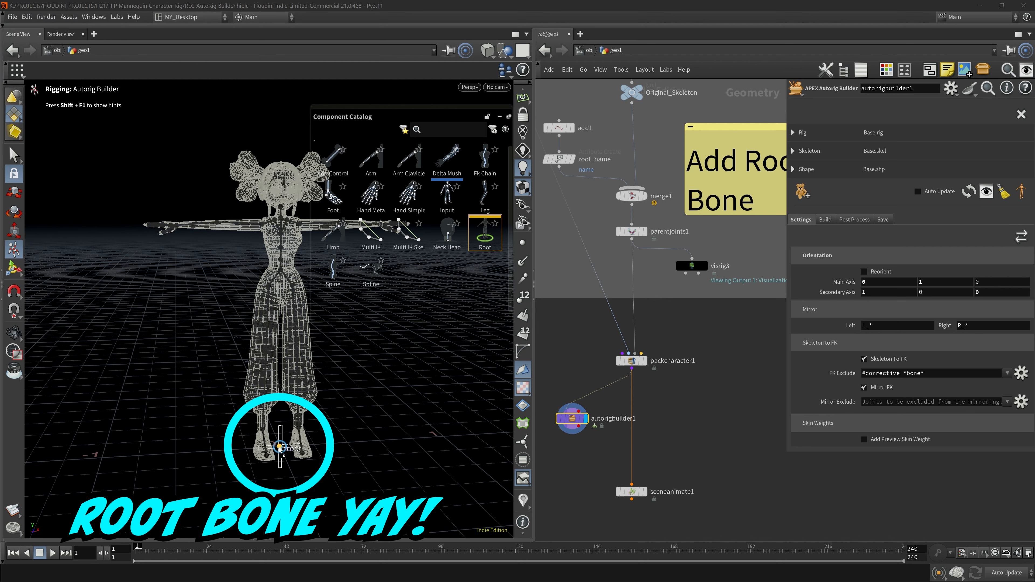
# Add a Root component on the root joint between the feet and a Spine component named spine
pyautogui.moveTo(279, 446); pyautogui.dragTo(284, 449)
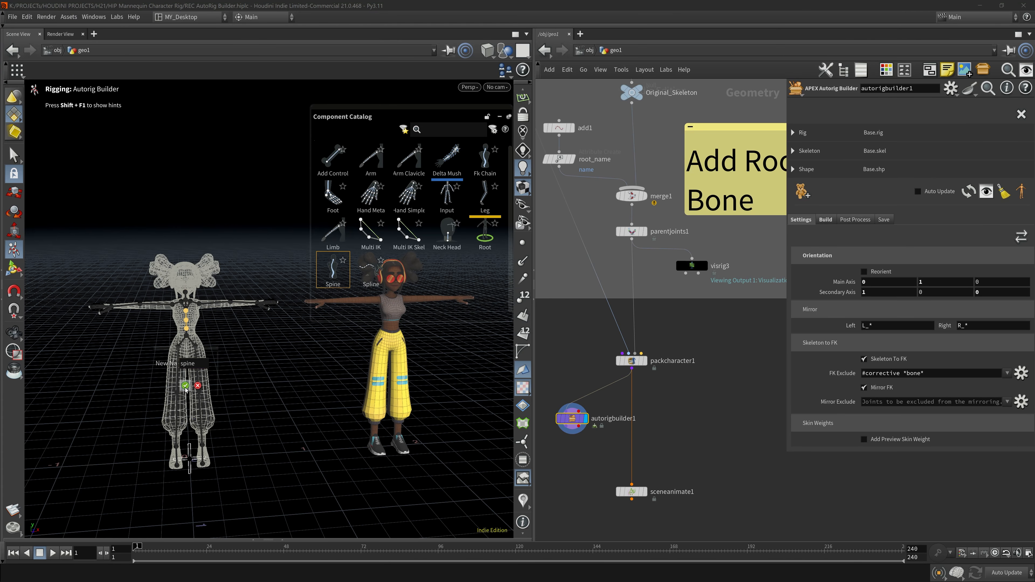
pyautogui.click(185, 385)
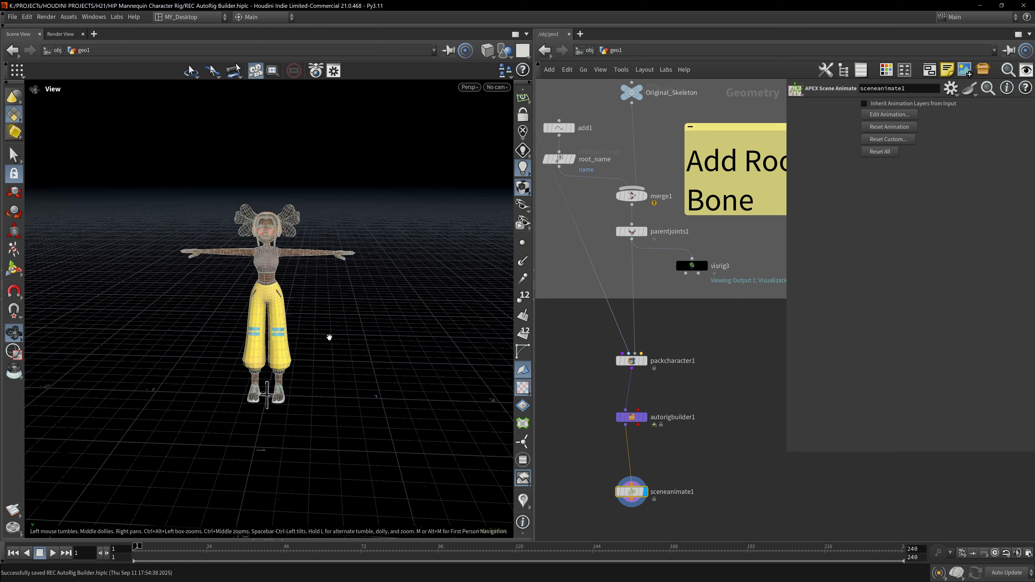
# Examine the character and its torso, arm and leg controls in the Animate state of sceneanimate1
pyautogui.scroll(5, 326, 339)
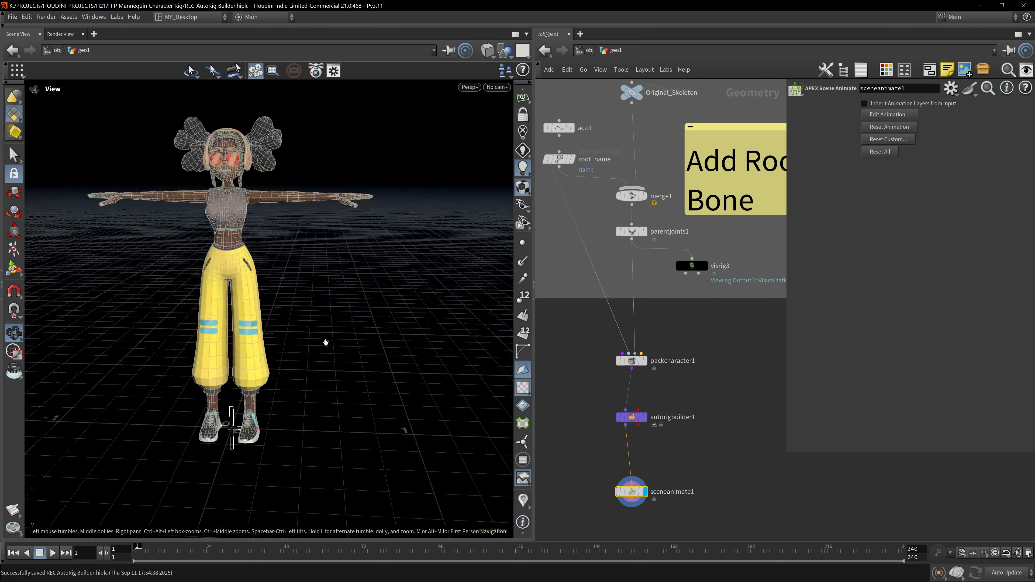
pyautogui.moveTo(326, 342); pyautogui.dragTo(349, 359)
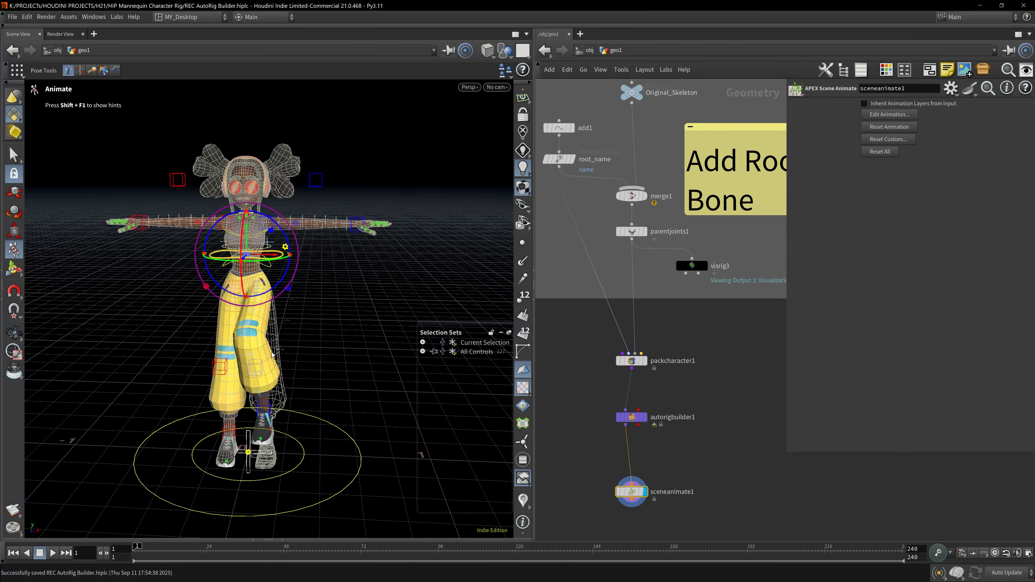
pyautogui.moveTo(317, 293)
pyautogui.keyDown('alt'); pyautogui.mouseDown()
pyautogui.moveTo(348, 303)
pyautogui.moveTo(302, 293)
pyautogui.mouseUp(); pyautogui.keyUp('alt')
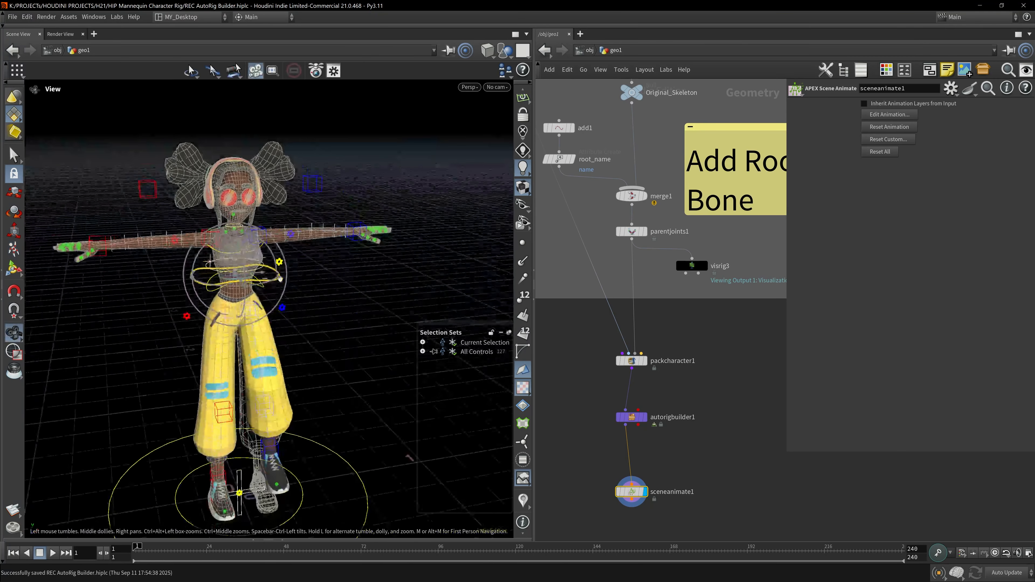
pyautogui.scroll(4, 270, 261)
pyautogui.keyDown('alt'); pyautogui.moveTo(269, 261); pyautogui.dragTo(257, 281, button='right'); pyautogui.keyUp('alt')
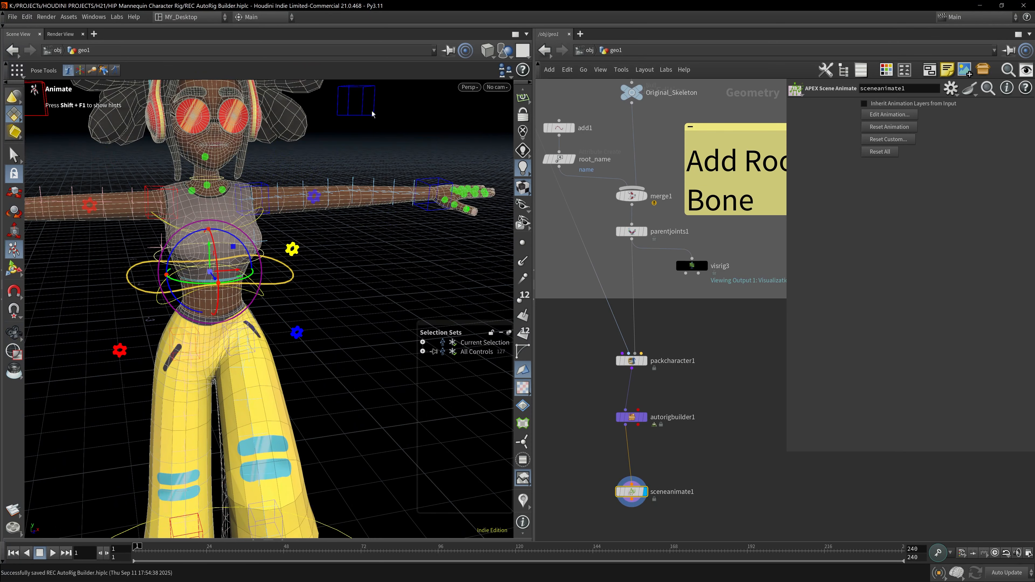
pyautogui.scroll(-4, 307, 291)
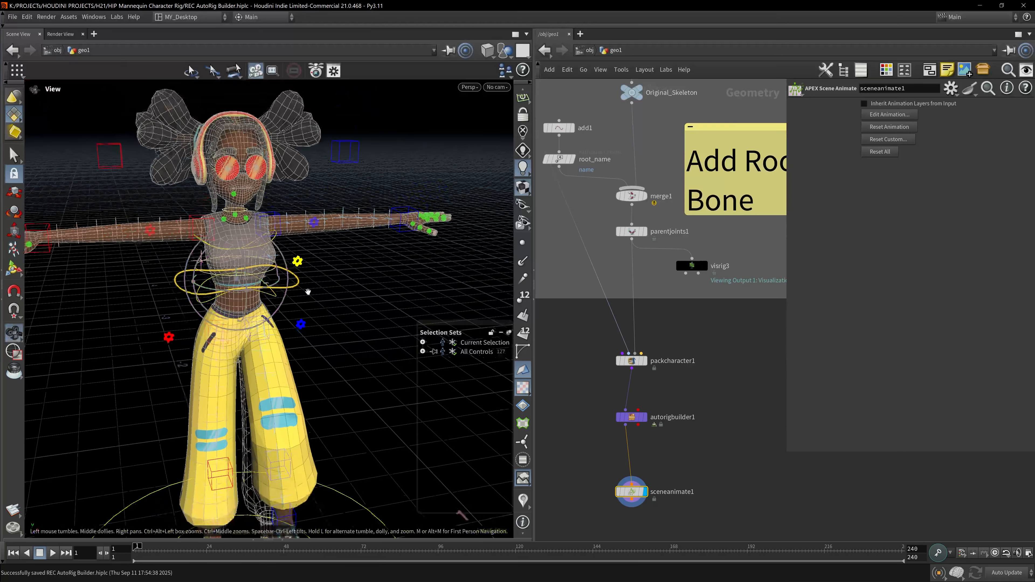
# Move the inner root control at the feet away from the reference mesh and bring it back close to it
pyautogui.keyDown('alt'); pyautogui.moveTo(307, 291); pyautogui.dragTo(296, 434); pyautogui.keyUp('alt')
pyautogui.click(267, 445)
pyautogui.moveTo(228, 454); pyautogui.dragTo(330, 371)
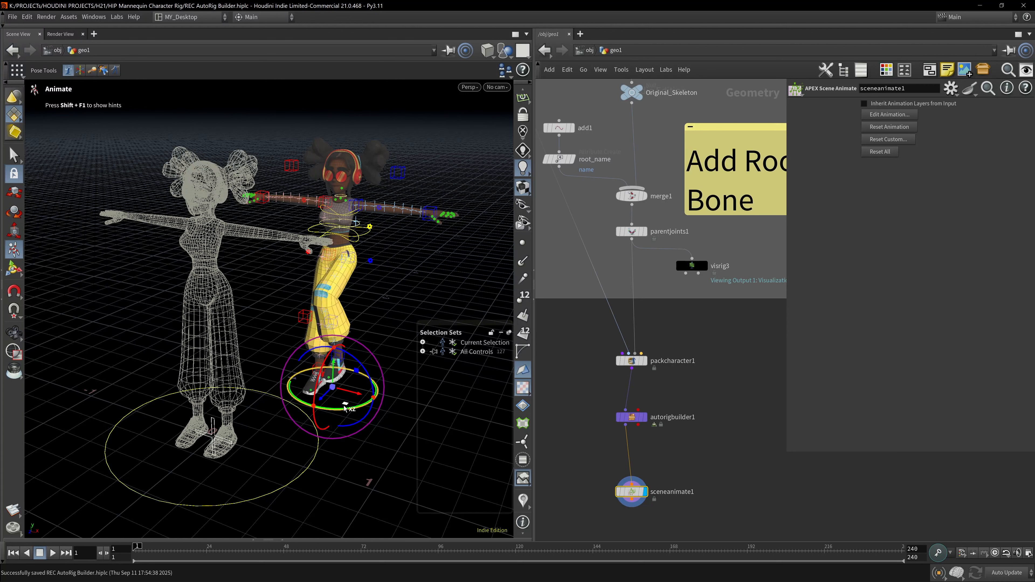
pyautogui.moveTo(344, 408); pyautogui.dragTo(238, 446)
# Try moving the whole rig away from the reference mesh with the outer C_main control, and undo the move
pyautogui.scroll(-4, 300, 348)
pyautogui.keyDown('alt'); pyautogui.moveTo(300, 346); pyautogui.dragTo(286, 387); pyautogui.keyUp('alt')
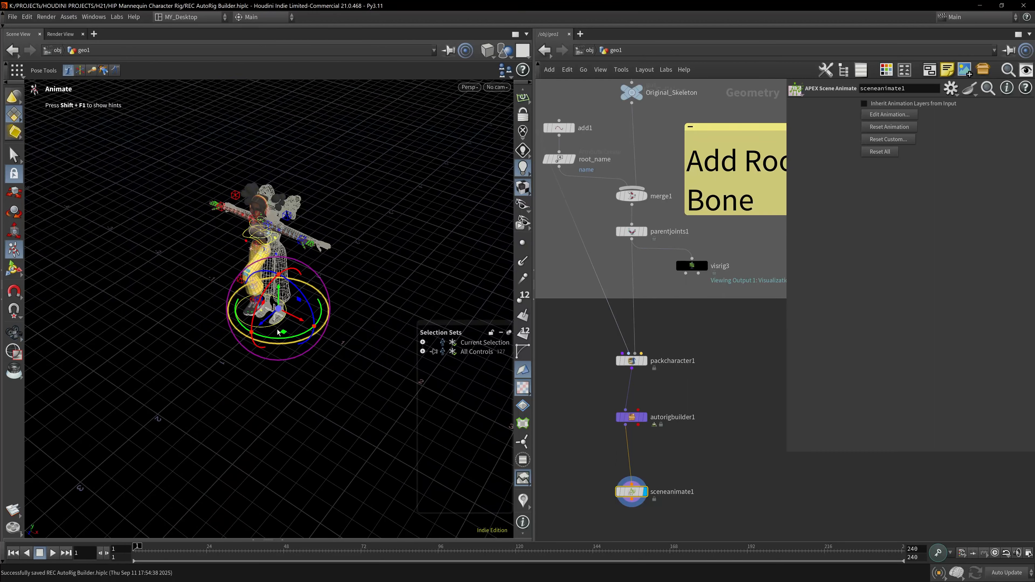
pyautogui.moveTo(261, 322); pyautogui.dragTo(114, 426)
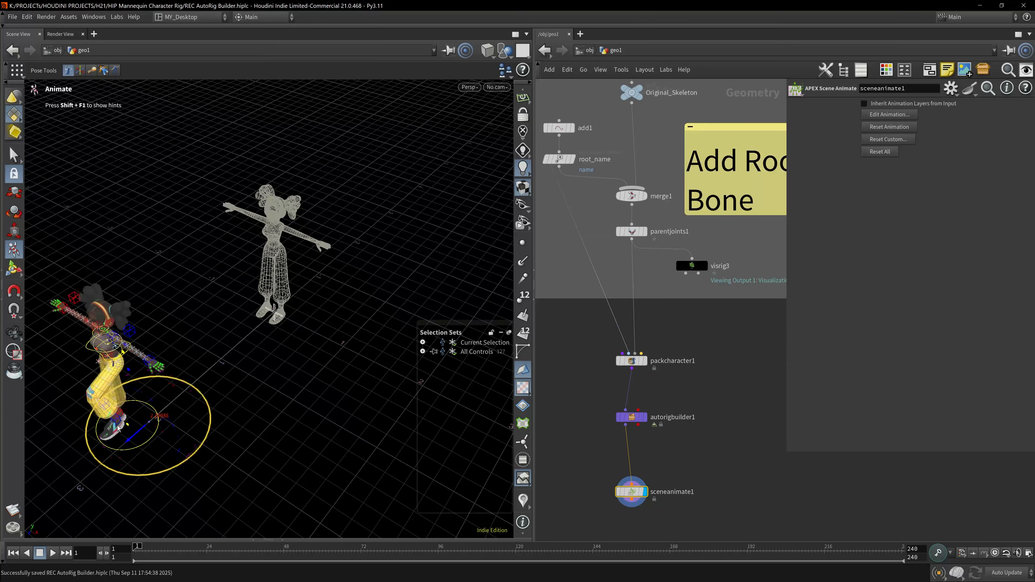
pyautogui.click(320, 402)
pyautogui.hotkey('ctrl', 'z')
pyautogui.hotkey('ctrl', 'z')
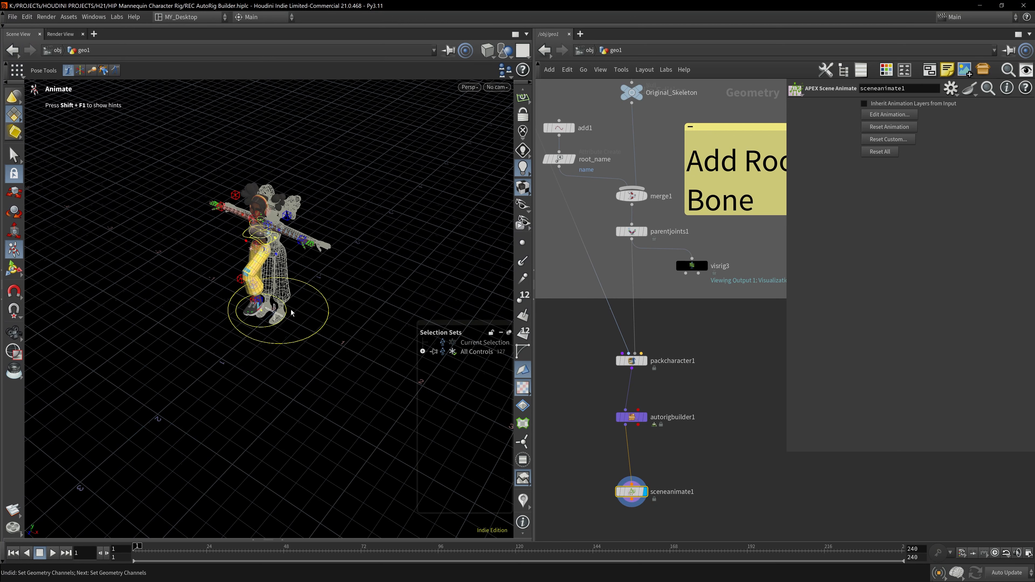
# Move the character forward, away from the reference mesh, using the inner root control at the feet
pyautogui.click(261, 327)
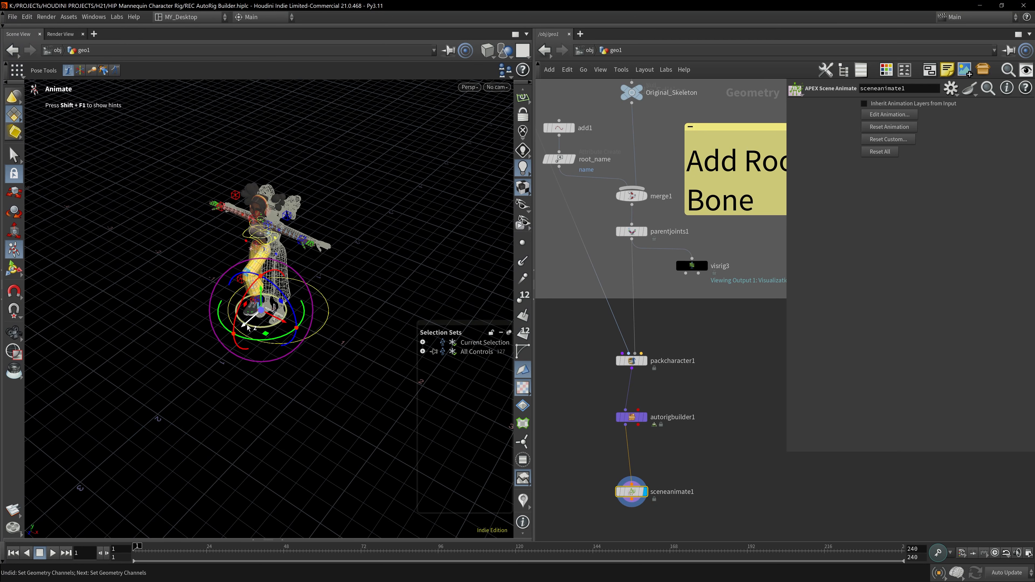
pyautogui.moveTo(247, 325); pyautogui.dragTo(99, 449)
pyautogui.click(203, 424)
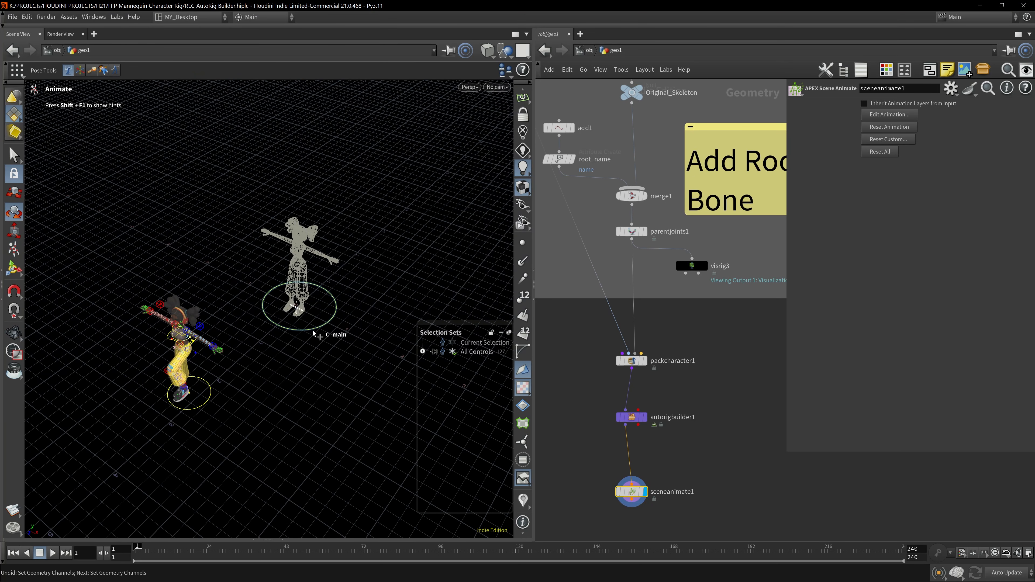
# Move the whole rig a little with the outer C_main control around the reference mesh, and leave the Animate state
pyautogui.click(319, 336)
pyautogui.click(332, 344)
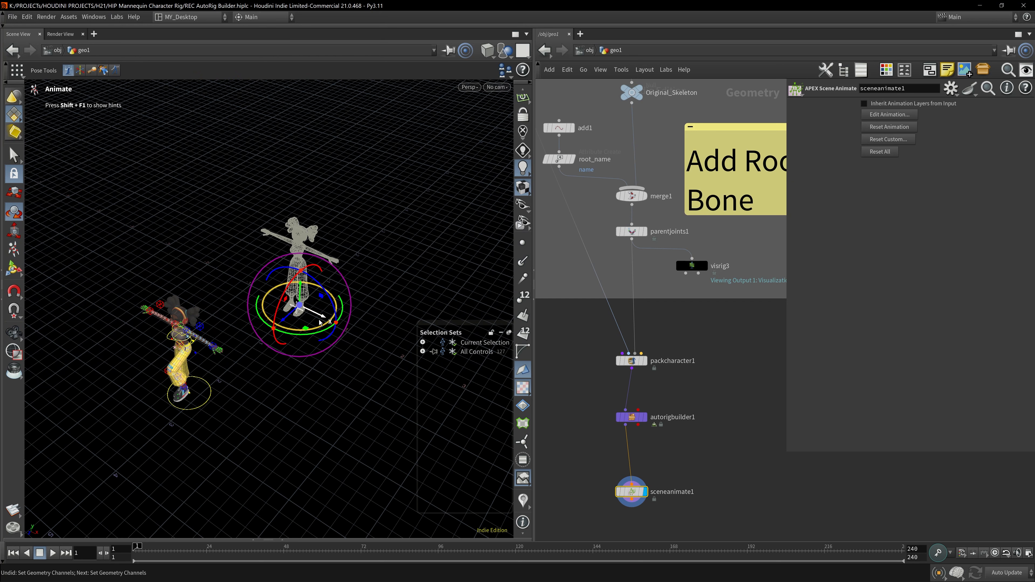
pyautogui.moveTo(318, 339)
pyautogui.mouseDown()
pyautogui.moveTo(238, 341)
pyautogui.moveTo(350, 301)
pyautogui.moveTo(238, 350)
pyautogui.moveTo(371, 291)
pyautogui.moveTo(365, 269)
pyautogui.moveTo(336, 345)
pyautogui.mouseUp()
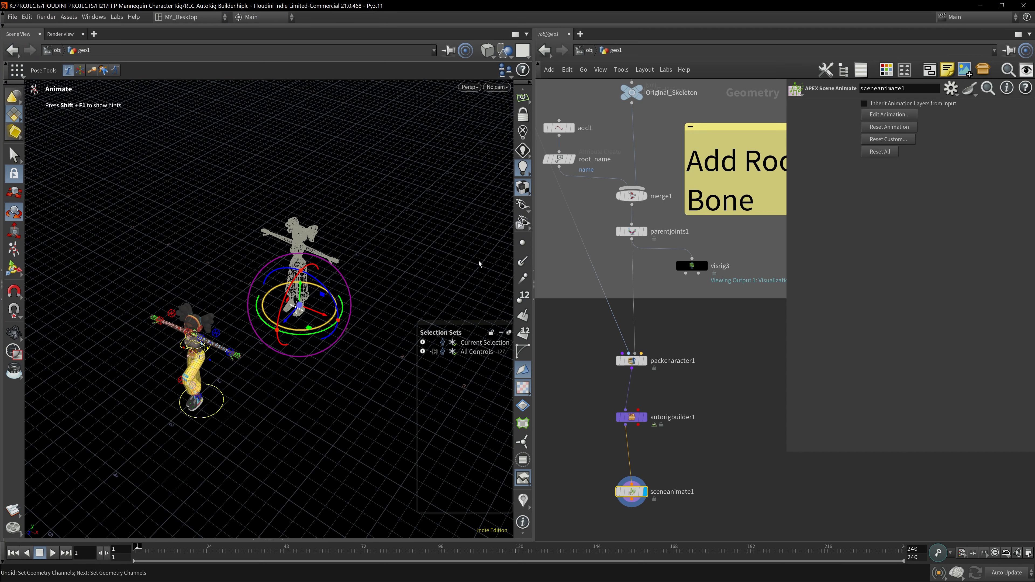
pyautogui.press('Escape')
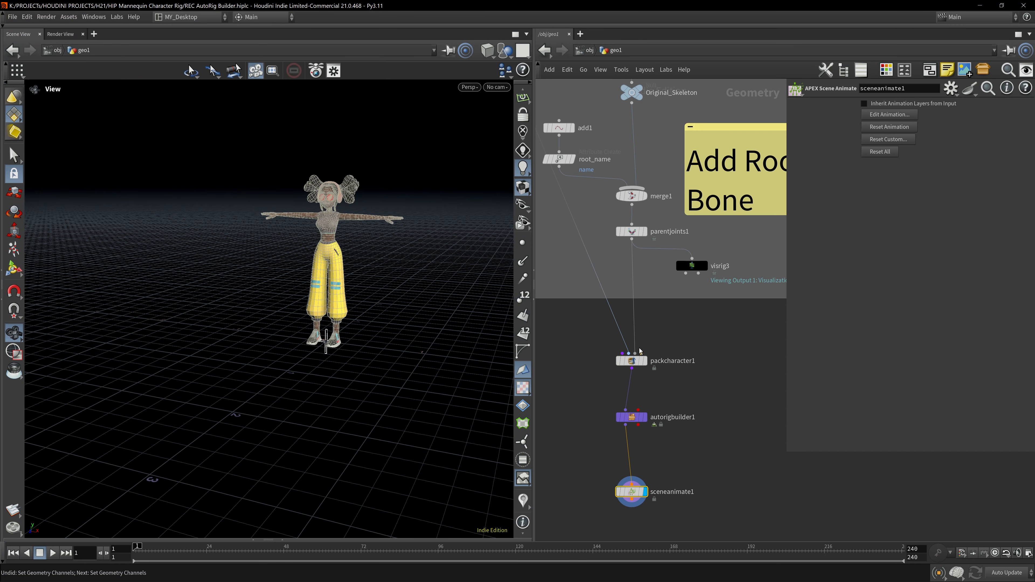
# Open a Rig Tree pane below the viewport with packcharacter1 selected, enlarge the pane, and expand the root of its hierarchy
pyautogui.click(668, 365)
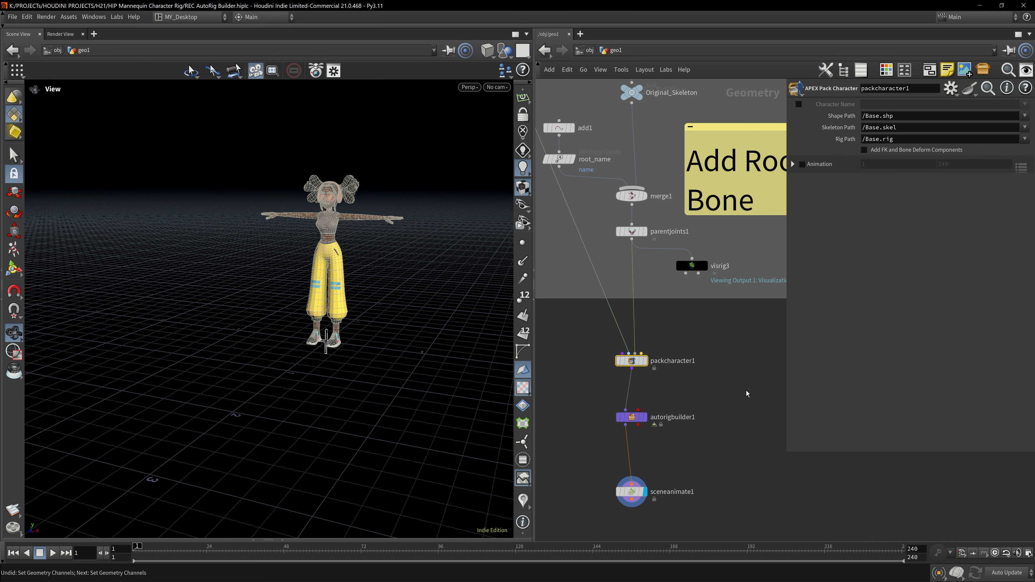
pyautogui.hotkey('ctrl', 'shift', 'b')
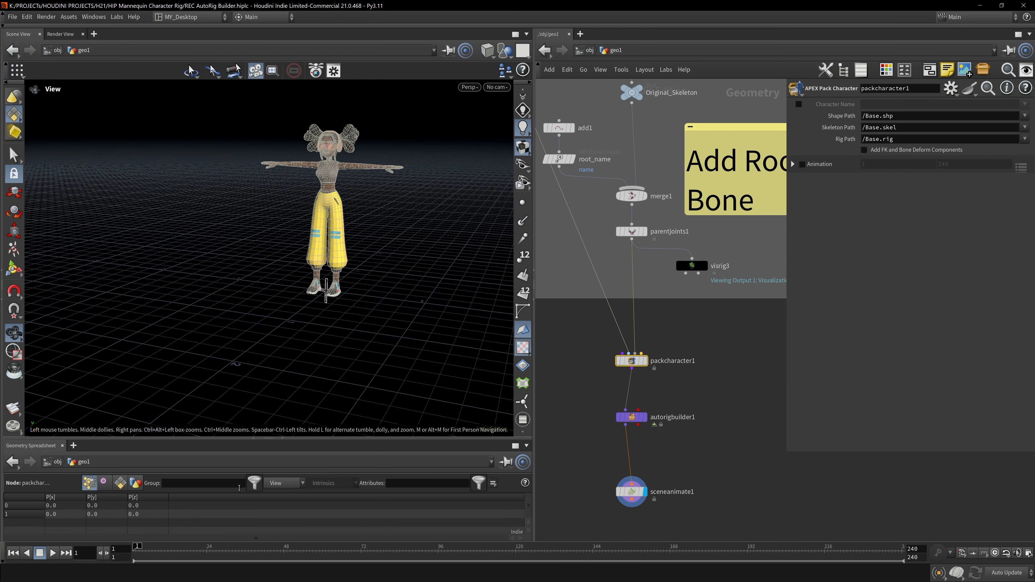
pyautogui.click(73, 445)
pyautogui.moveTo(171, 367)
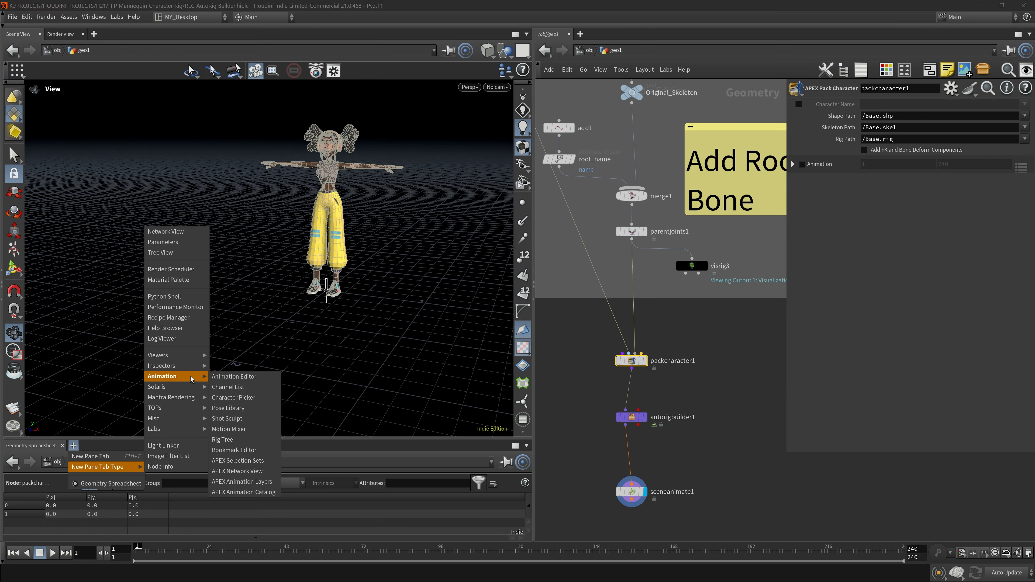
pyautogui.click(265, 441)
pyautogui.moveTo(169, 415); pyautogui.dragTo(170, 349)
pyautogui.click(8, 421)
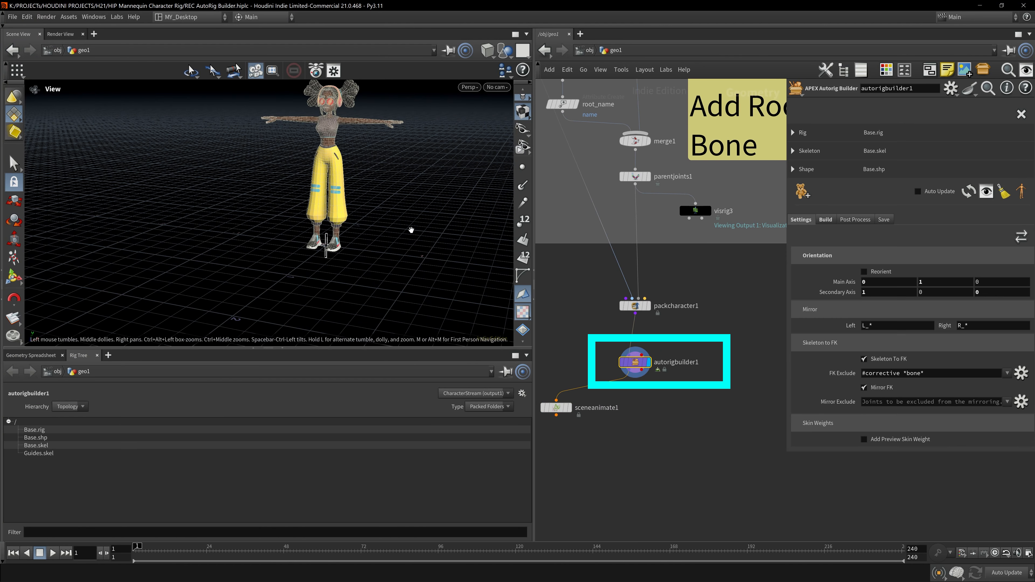
# Add an APEX Scene Add Character node below autorigbuilder1 in the network
pyautogui.moveTo(386, 212); pyautogui.dragTo(355, 247, button='right')
pyautogui.press('Tab')
pyautogui.write('ape')
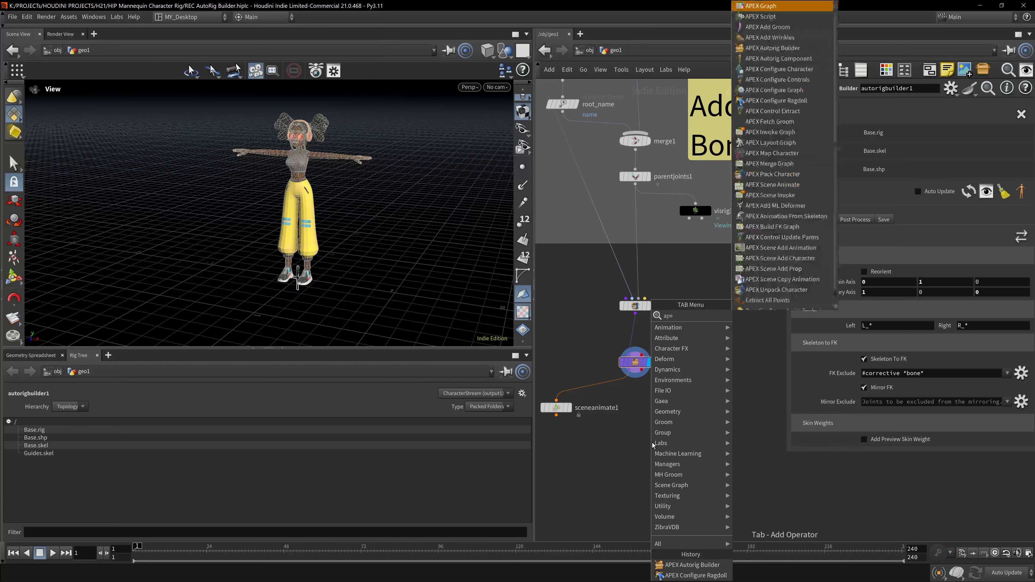
pyautogui.write('x sca')
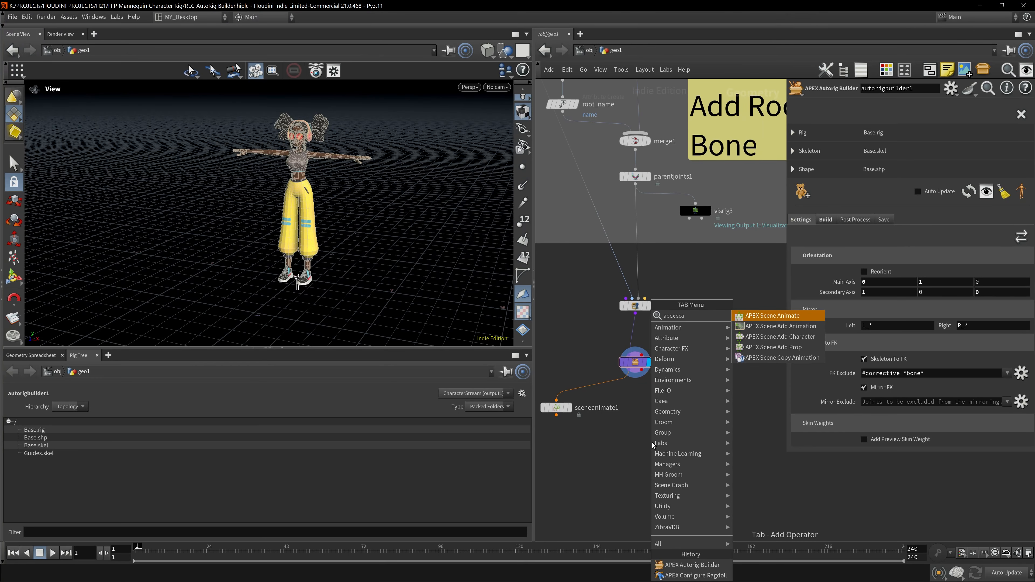
pyautogui.press('Down')
pyautogui.press('Down')
pyautogui.press('Return')
pyautogui.click(635, 452)
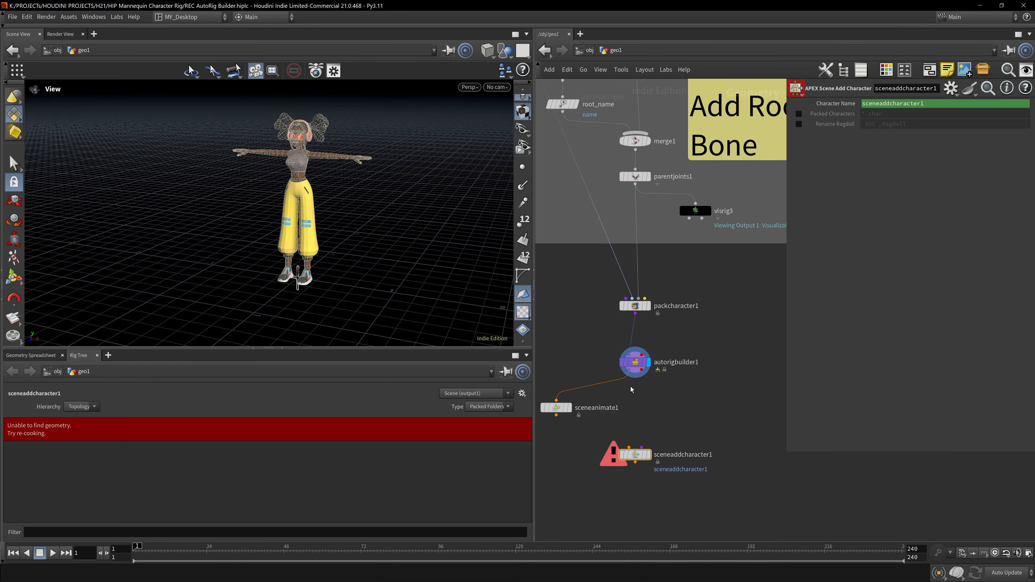
# Connect the first output of autorigbuilder1 to the Character Files input of the Scene Add Character node
pyautogui.click(628, 376)
pyautogui.scroll(3, 634, 378)
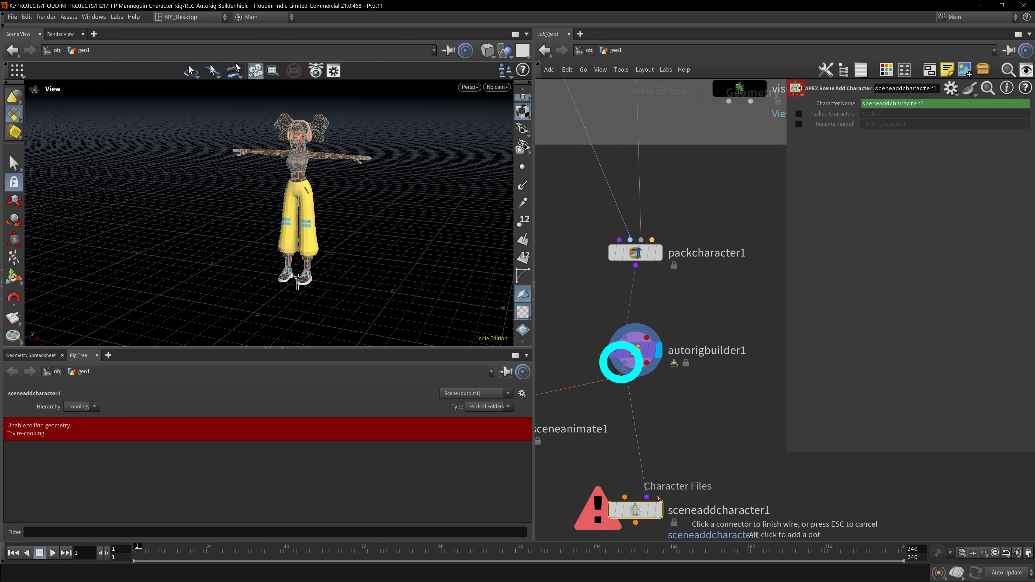
pyautogui.click(647, 497)
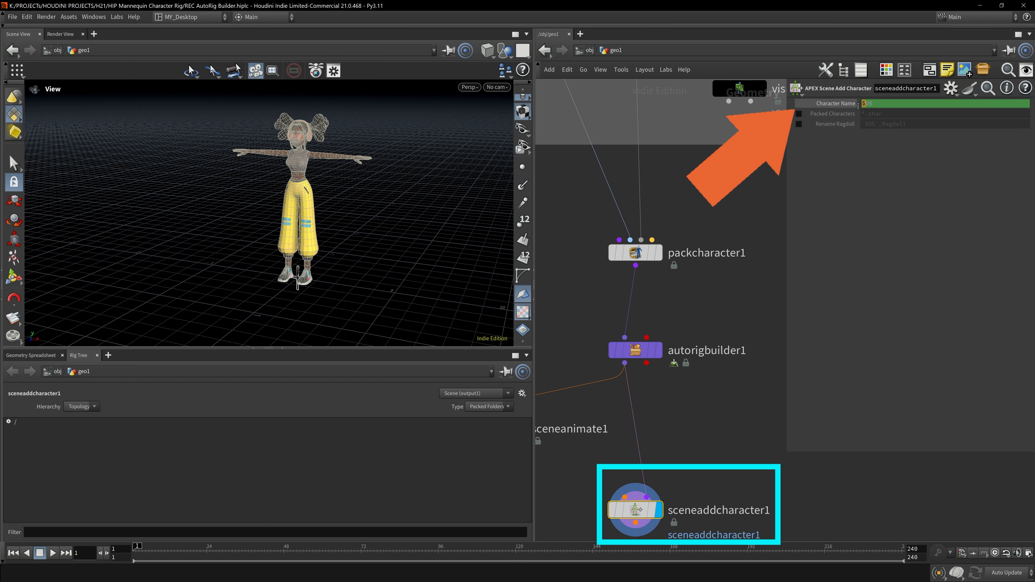
# Rename the Scene Add Character node to Michelle, keeping $OS as its Character Name
pyautogui.click(882, 103)
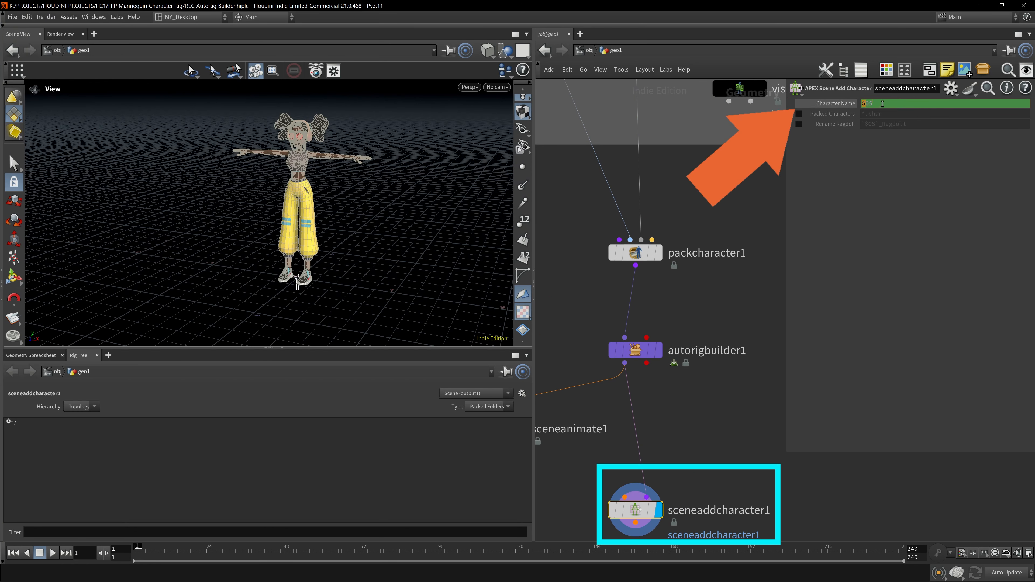
pyautogui.doubleClick(738, 512)
pyautogui.write('Michel_')
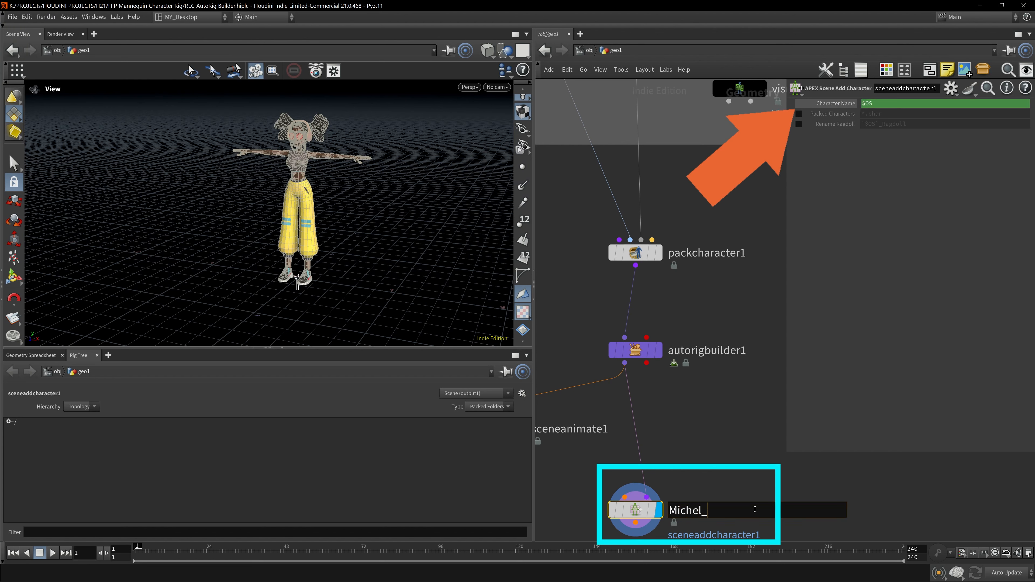
pyautogui.press('BackSpace')
pyautogui.write('le')
pyautogui.press('Return')
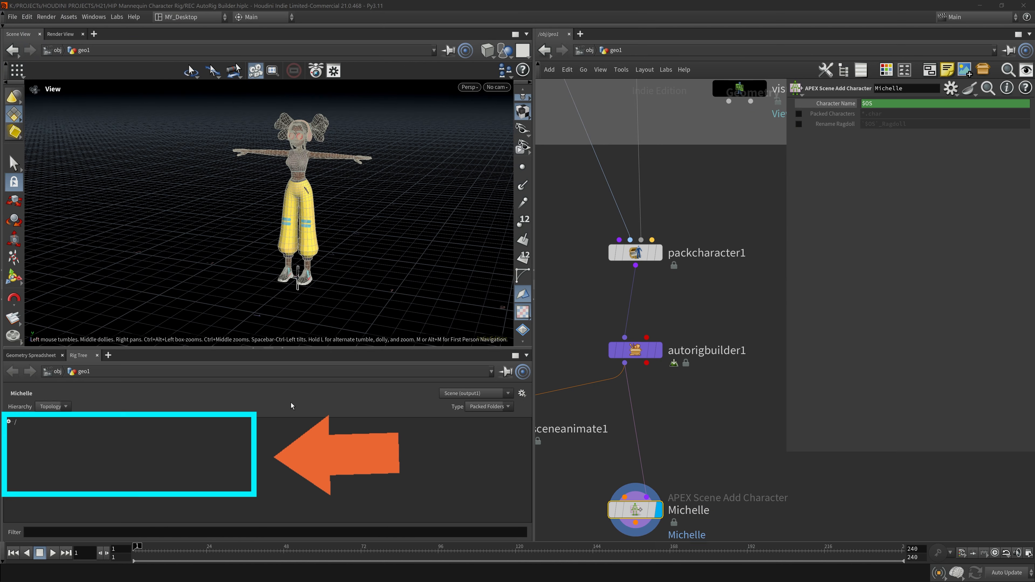
# Expand the Michelle node's hierarchy in the Rig Tree and examine the packed contents of the Michelle.char folder
pyautogui.click(8, 421)
pyautogui.click(18, 430)
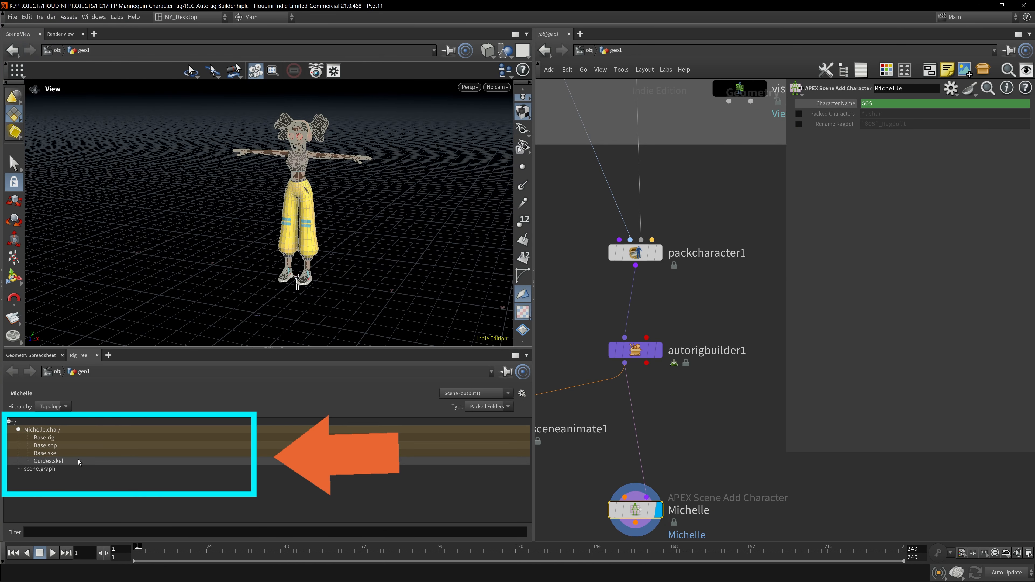
pyautogui.click(51, 430)
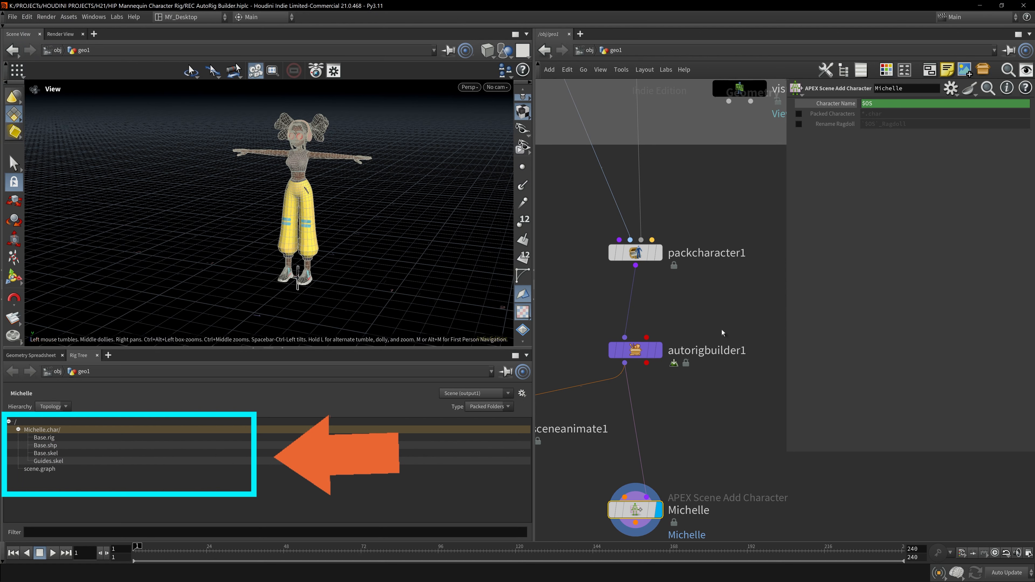
pyautogui.scroll(-3, 718, 367)
pyautogui.scroll(2, 711, 408)
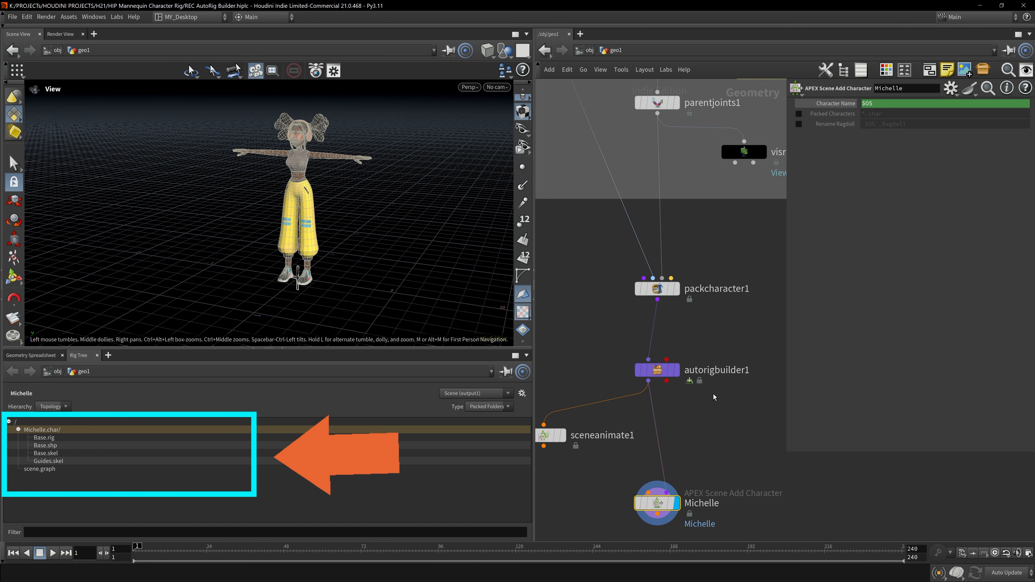